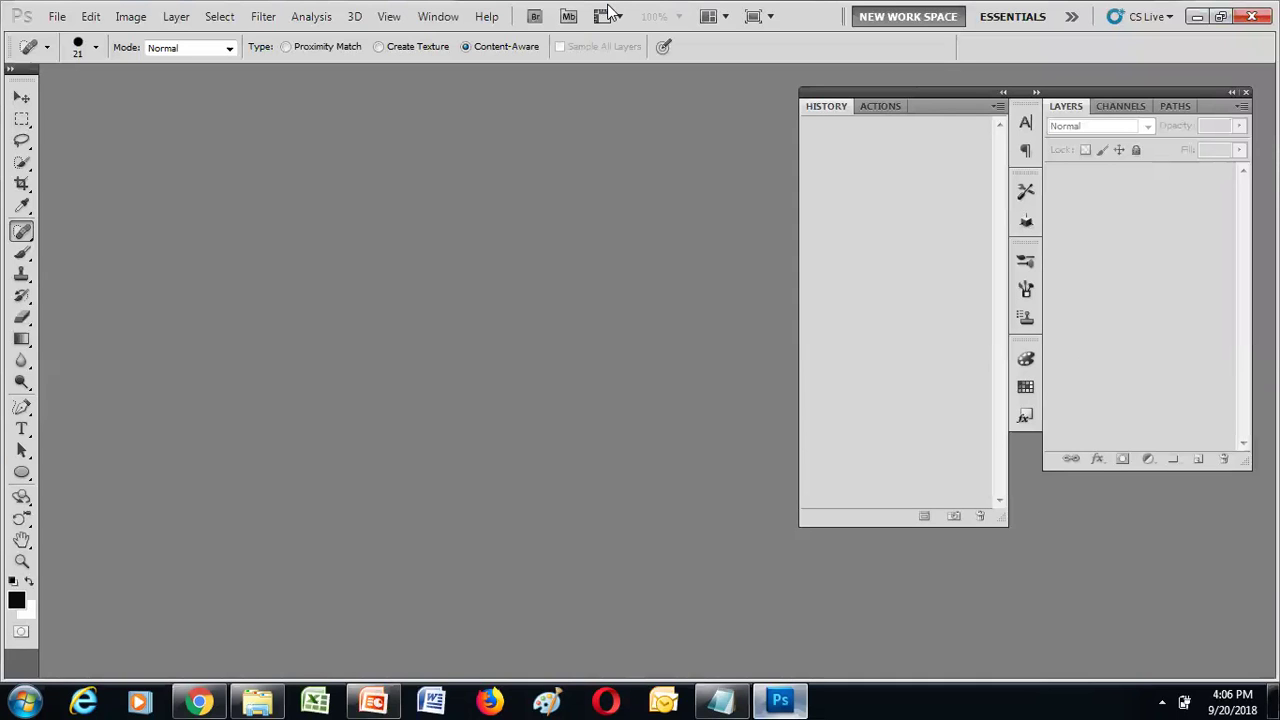
Open the balloon image Workflow-Example-5 from the Photoshop folder
key(ctrl+o)
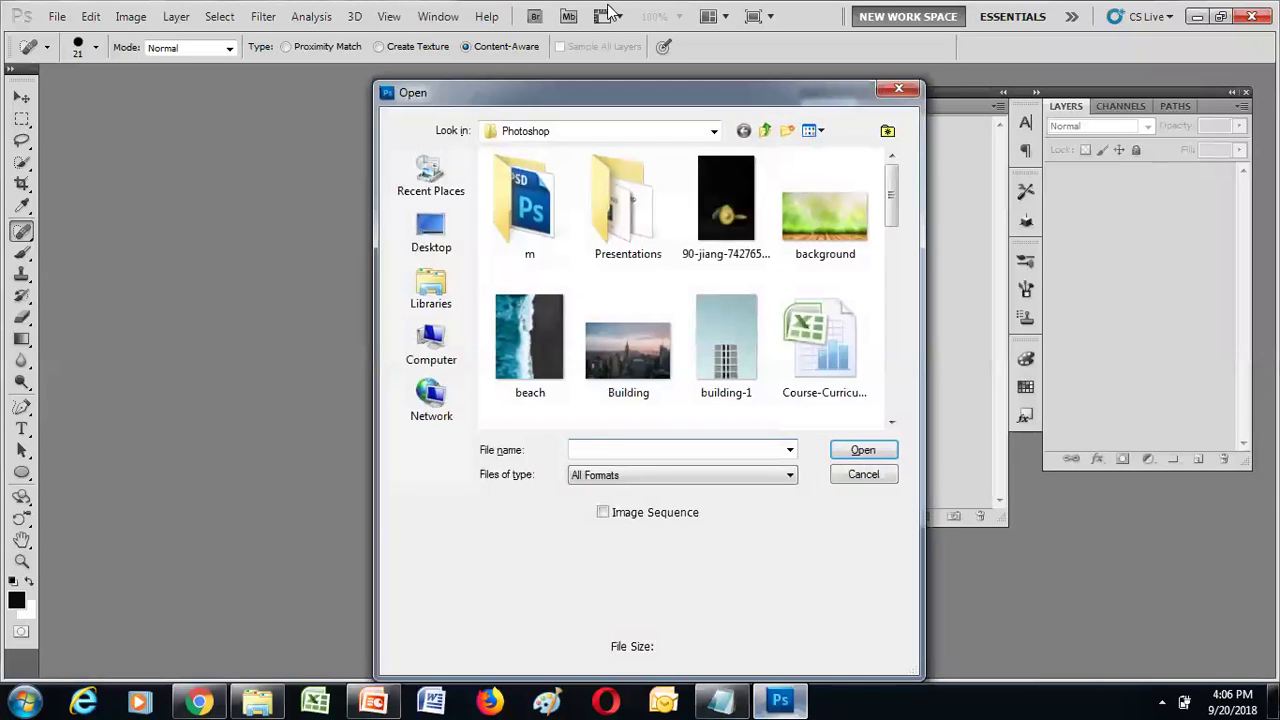
drag(892, 200, 895, 385)
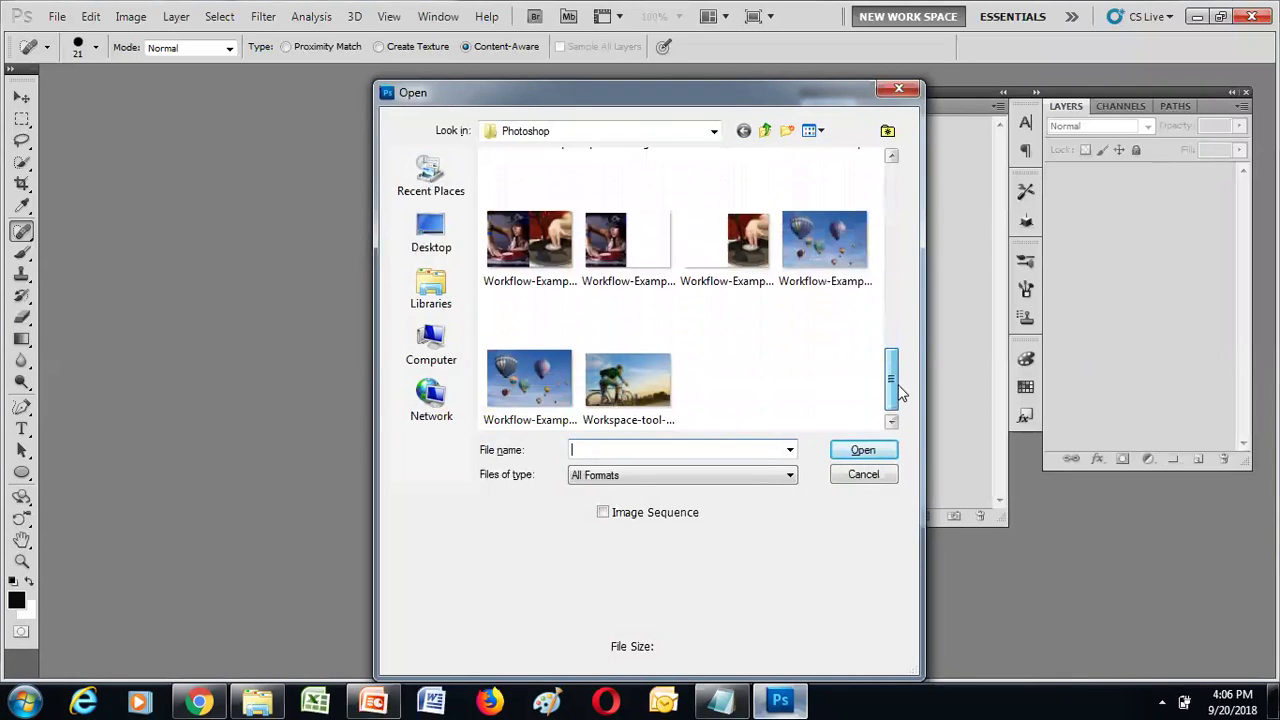
click(825, 245)
click(866, 448)
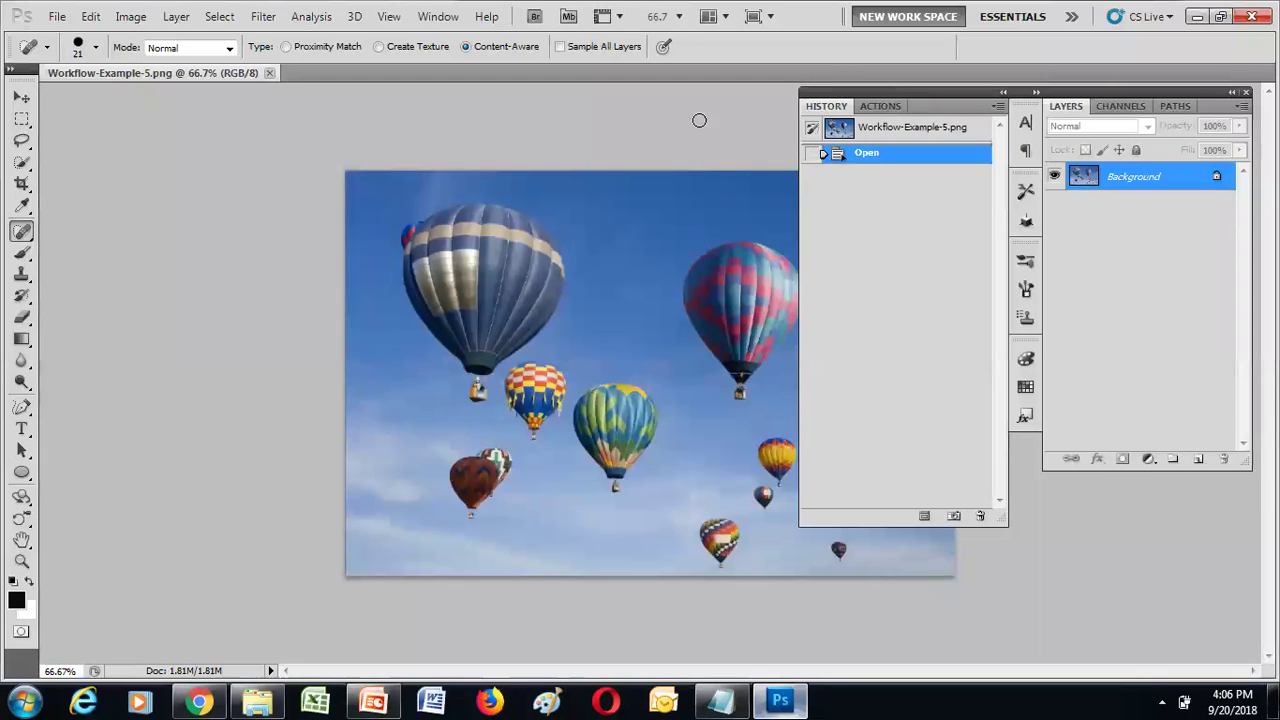
Move the floating History and Layers panels to the side so that the whole balloon image is uncovered
key(v)
drag(918, 90, 1121, 332)
drag(1200, 104, 1108, 108)
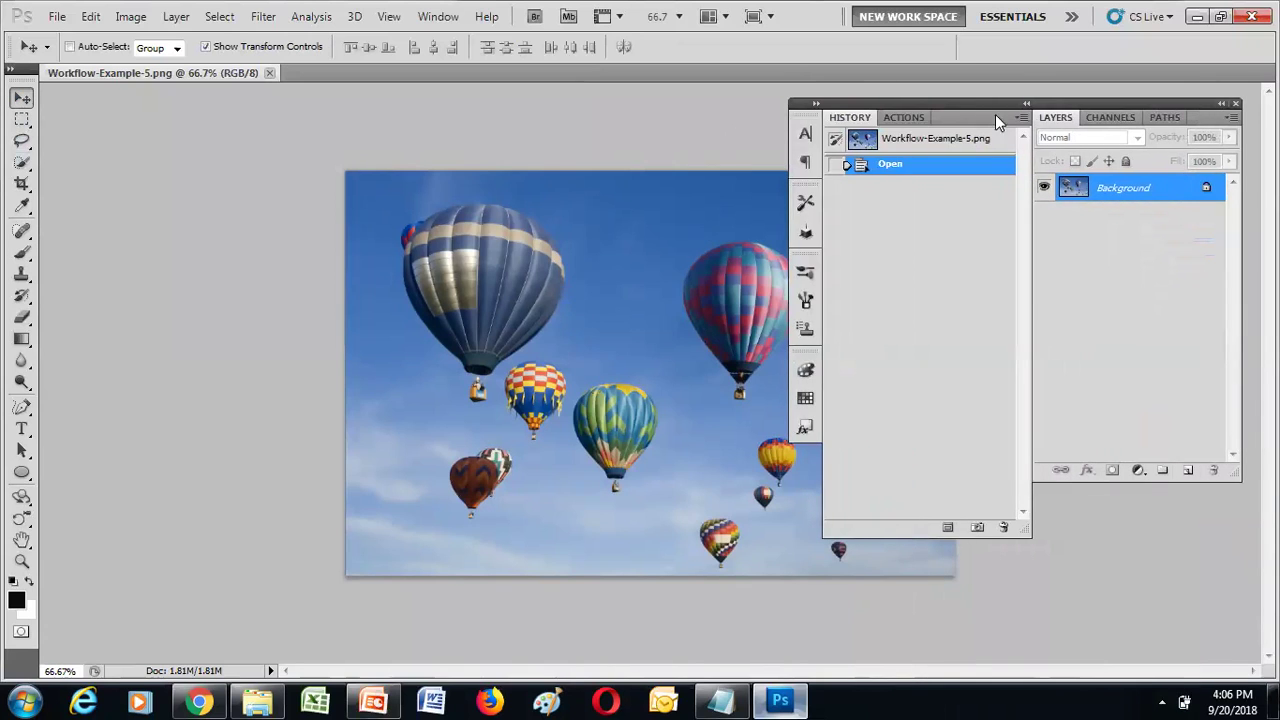
drag(997, 122, 1188, 416)
drag(941, 101, 1138, 79)
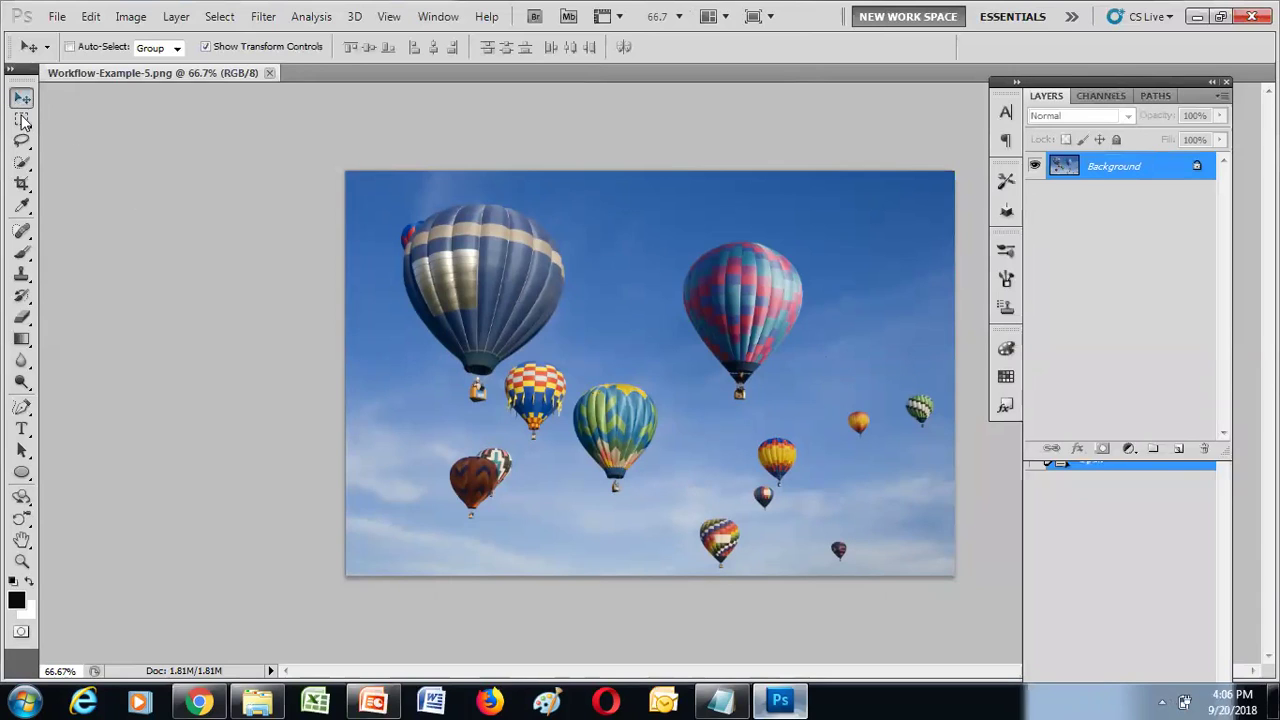
Copy the lassoed pink-and-blue balloon to a new layer and move the copy up and right of the original
drag(21, 140, 60, 138)
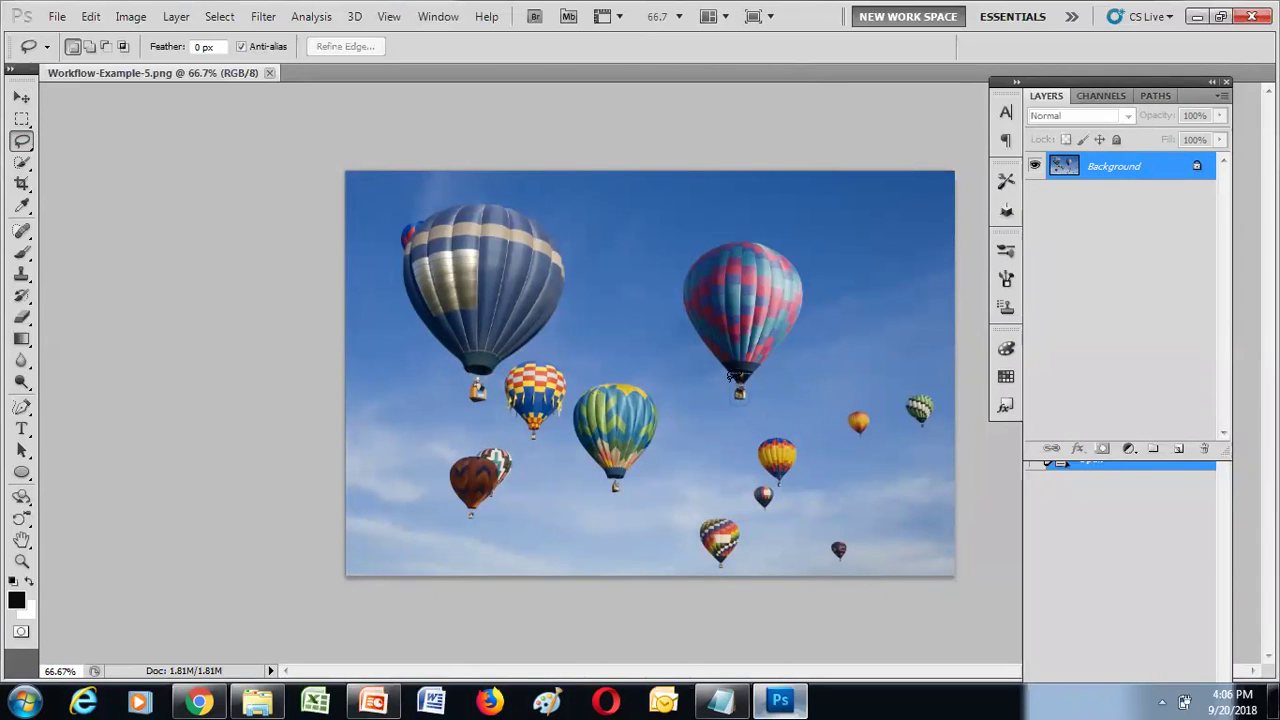
mouse_move(702, 330)
mouse_down()
mouse_move(687, 284)
mouse_move(698, 252)
mouse_move(755, 238)
mouse_move(806, 275)
mouse_move(747, 395)
mouse_up()
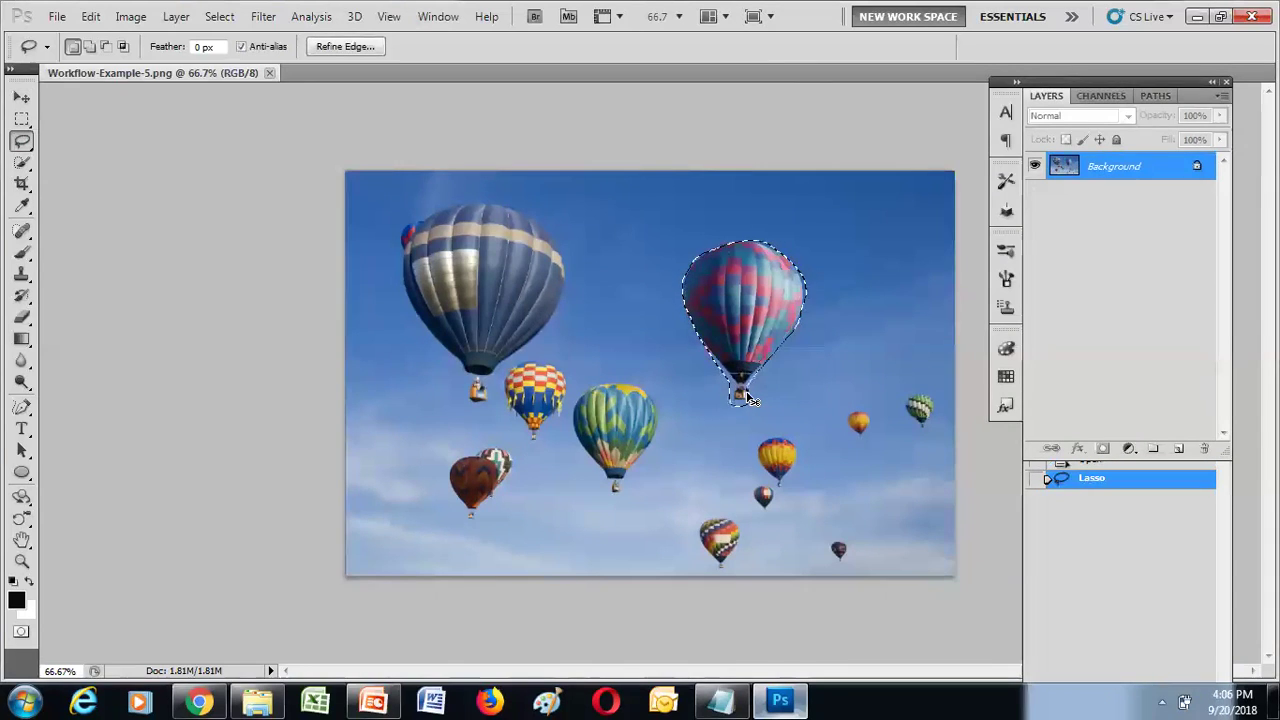
key(ctrl+j)
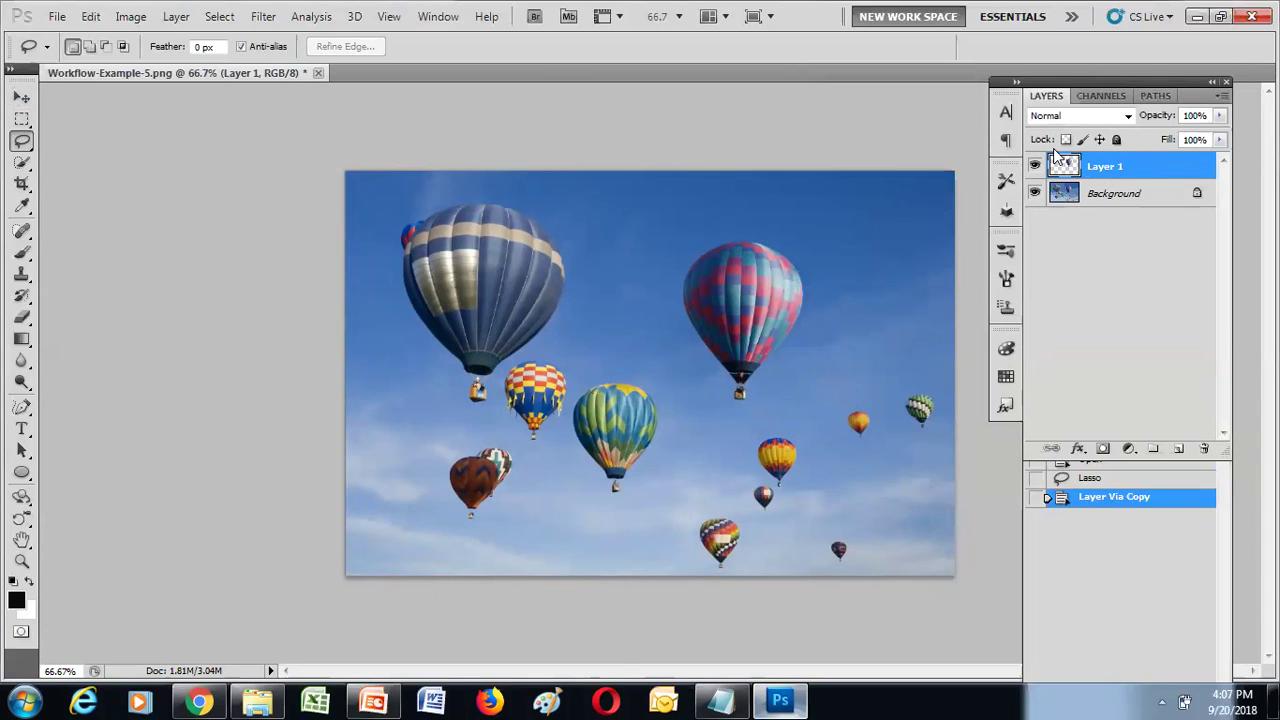
click(25, 98)
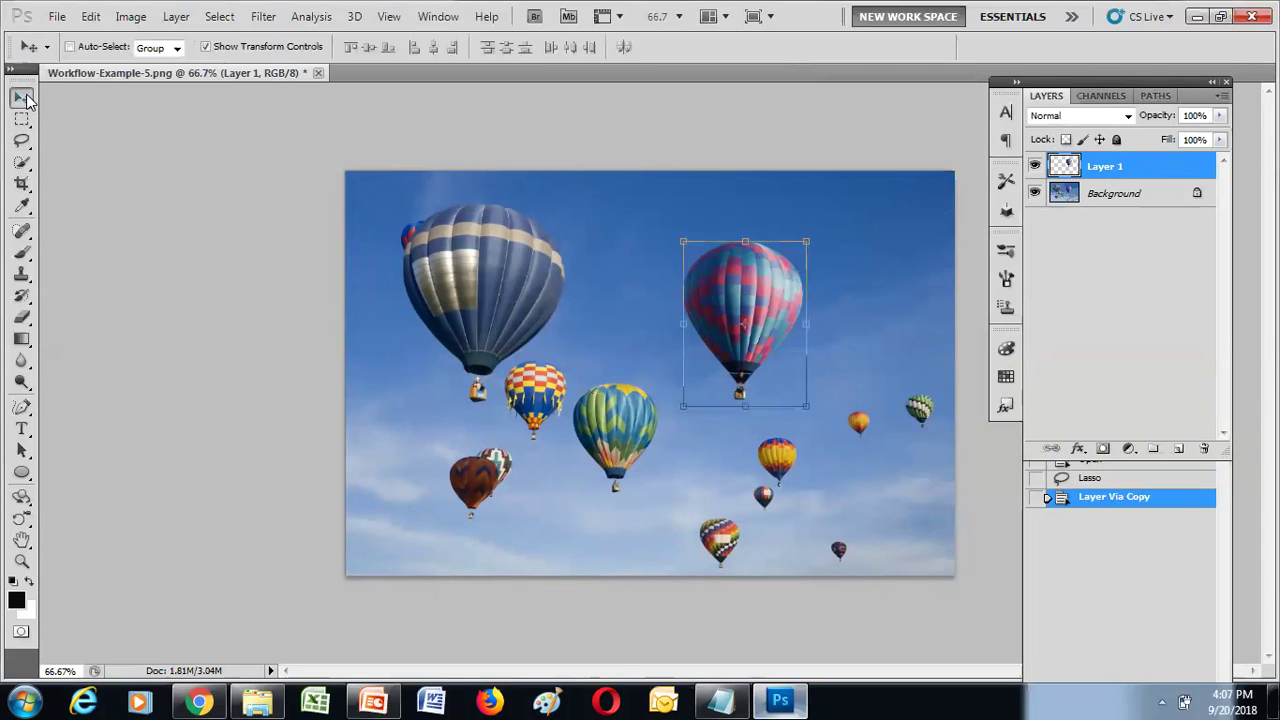
drag(770, 306, 876, 273)
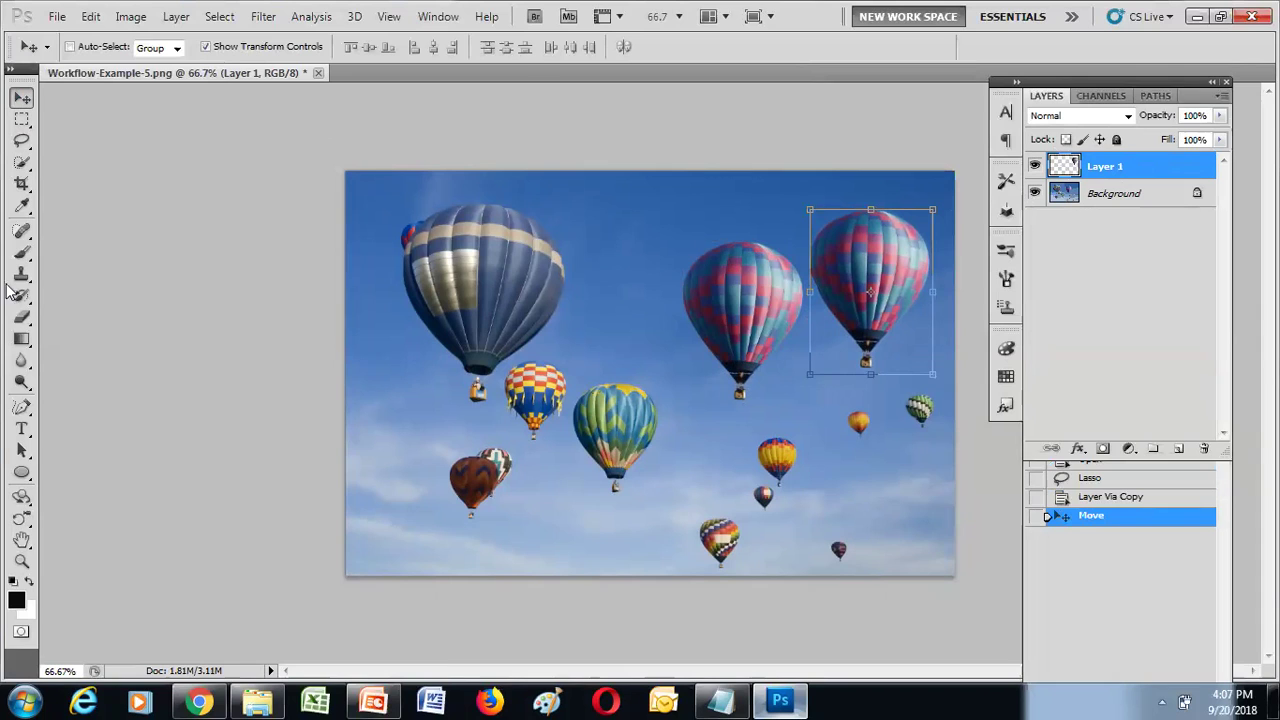
Set up the Brush tool with the soft round preset at 30 px, keeping the black foreground colour
click(23, 165)
drag(17, 256, 84, 251)
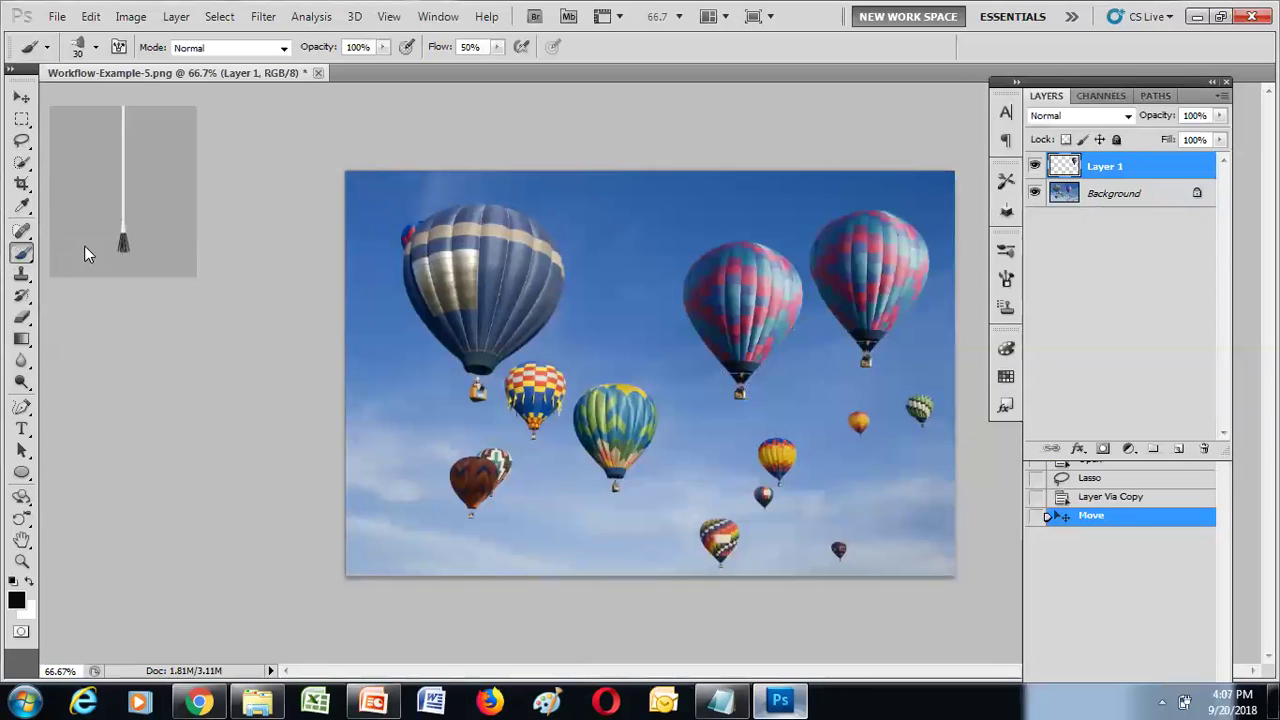
click(14, 600)
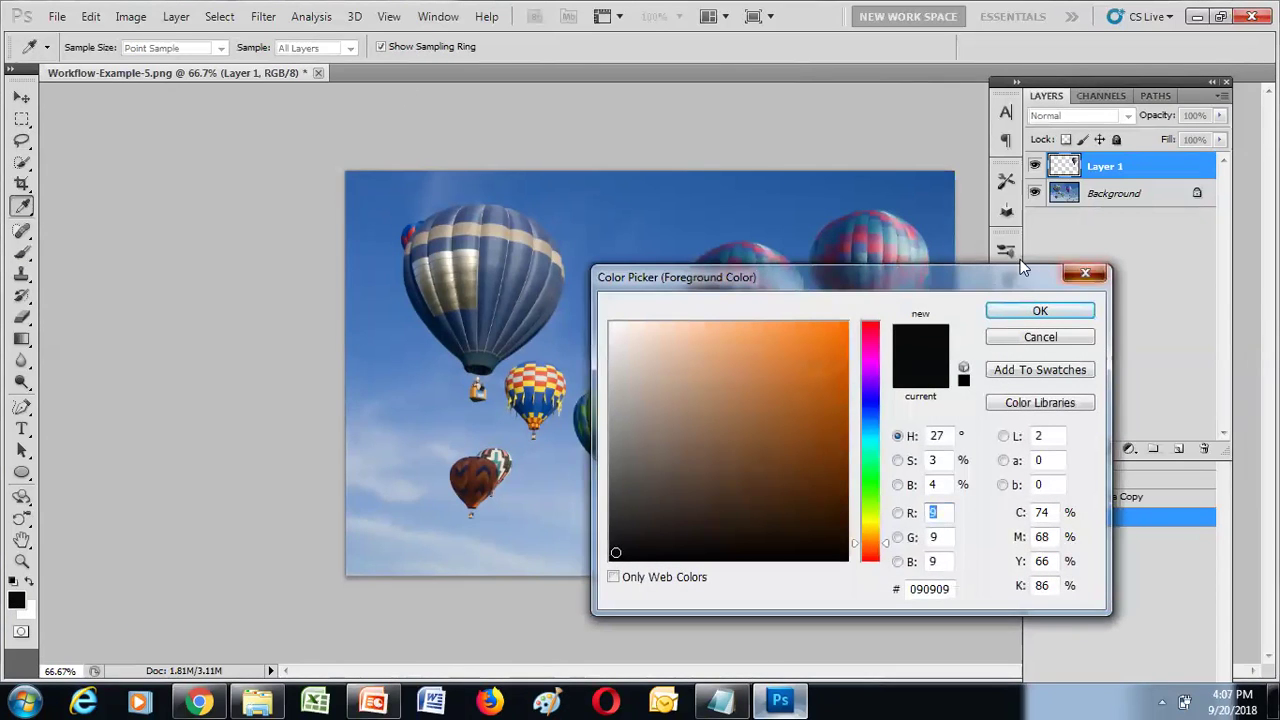
click(1085, 273)
key(b)
click(96, 47)
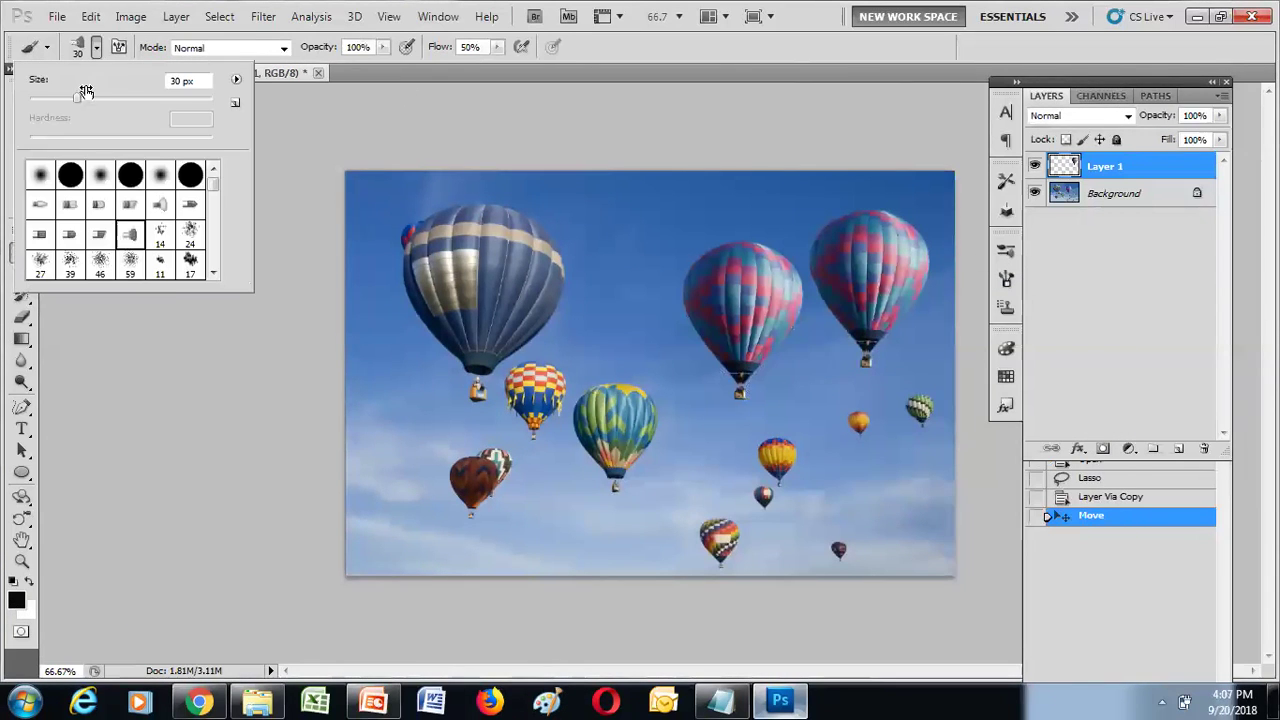
click(40, 175)
Paint soft black test strokes over the right sides of the copied balloon and the original balloon
click(916, 243)
drag(916, 243, 914, 282)
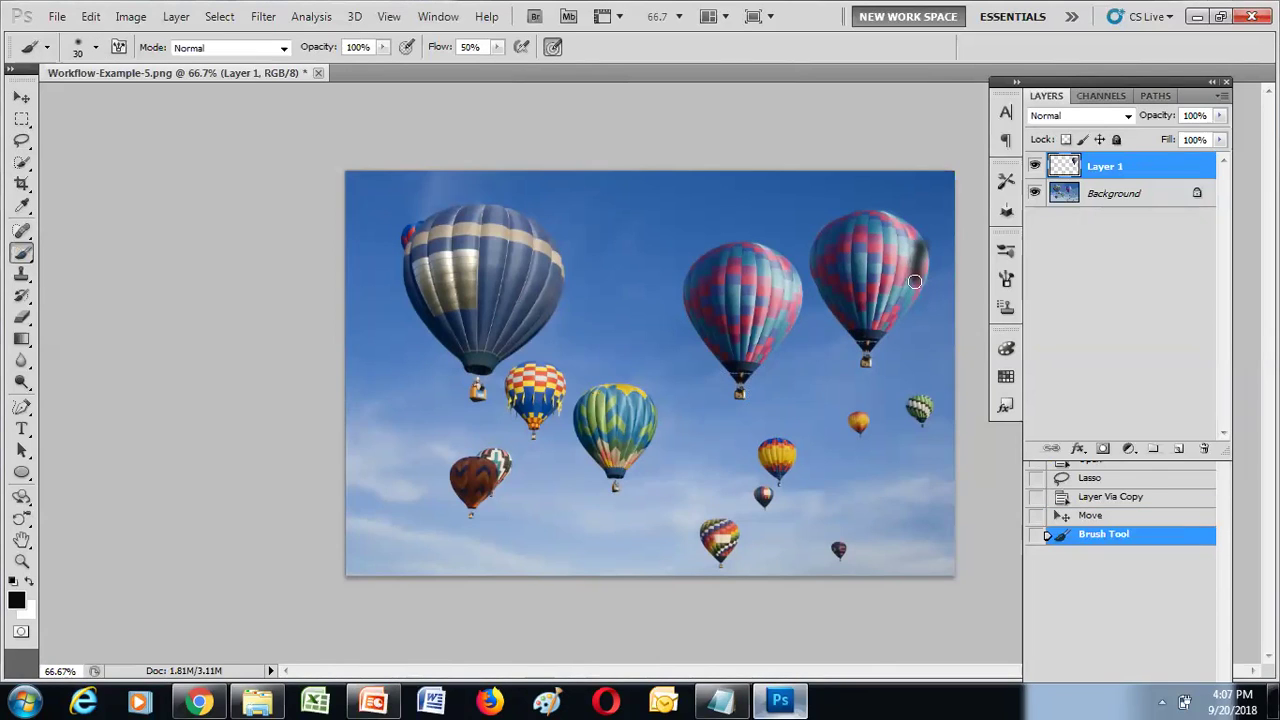
key(ctrl+z)
drag(786, 286, 786, 352)
mouse_move(912, 264)
mouse_down()
mouse_move(911, 323)
mouse_move(924, 265)
mouse_move(920, 294)
mouse_move(918, 246)
mouse_move(909, 303)
mouse_move(918, 250)
mouse_up()
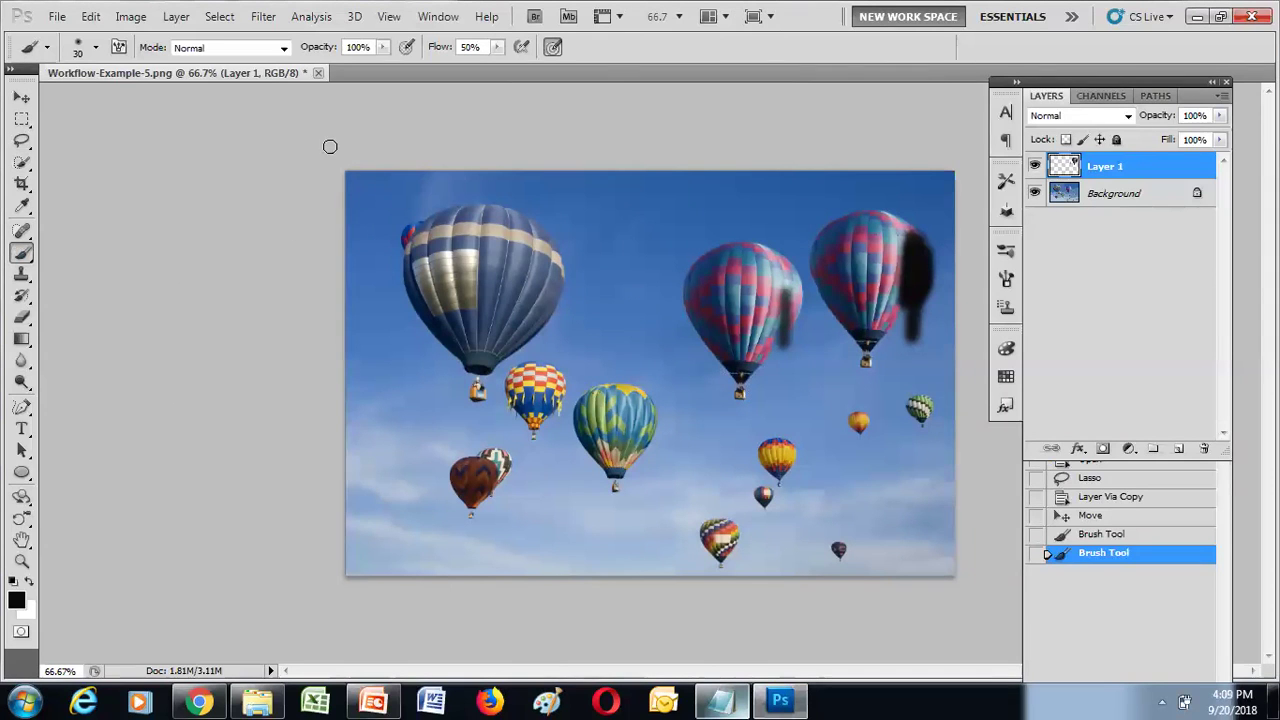
Close the edited balloon image without saving and reopen Workflow-Example-5
key(ctrl+w)
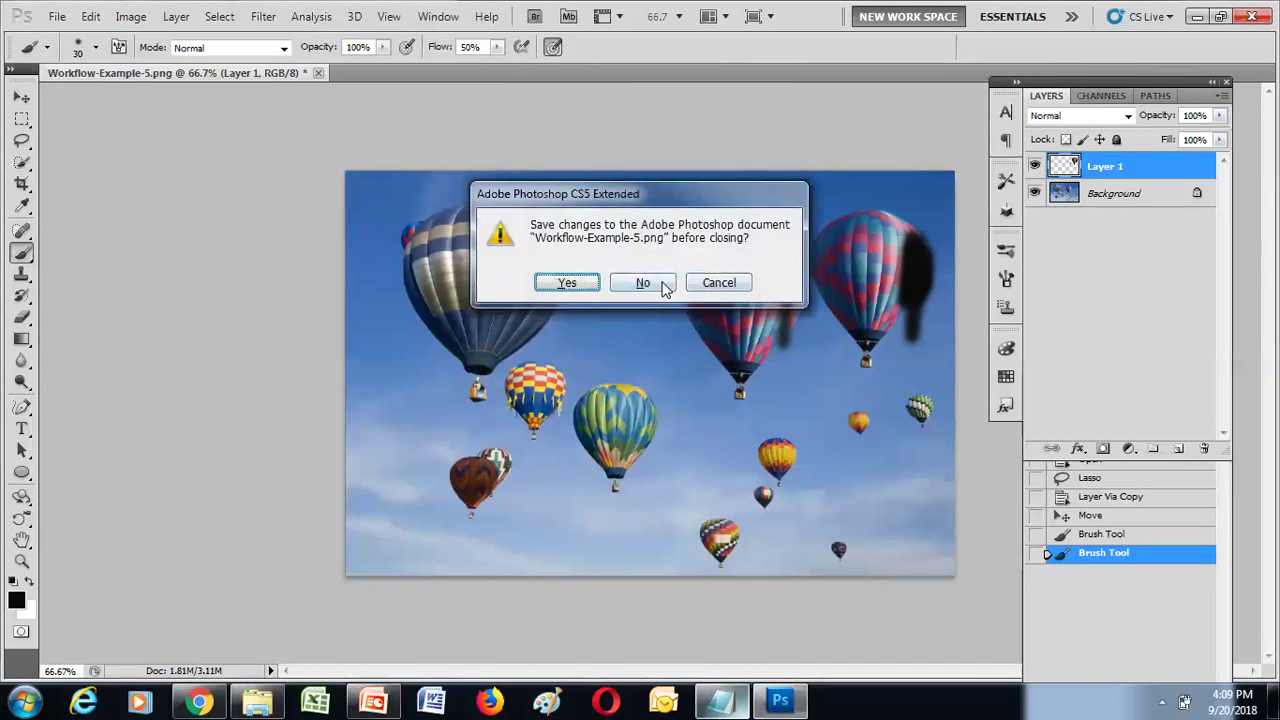
click(662, 280)
key(ctrl+o)
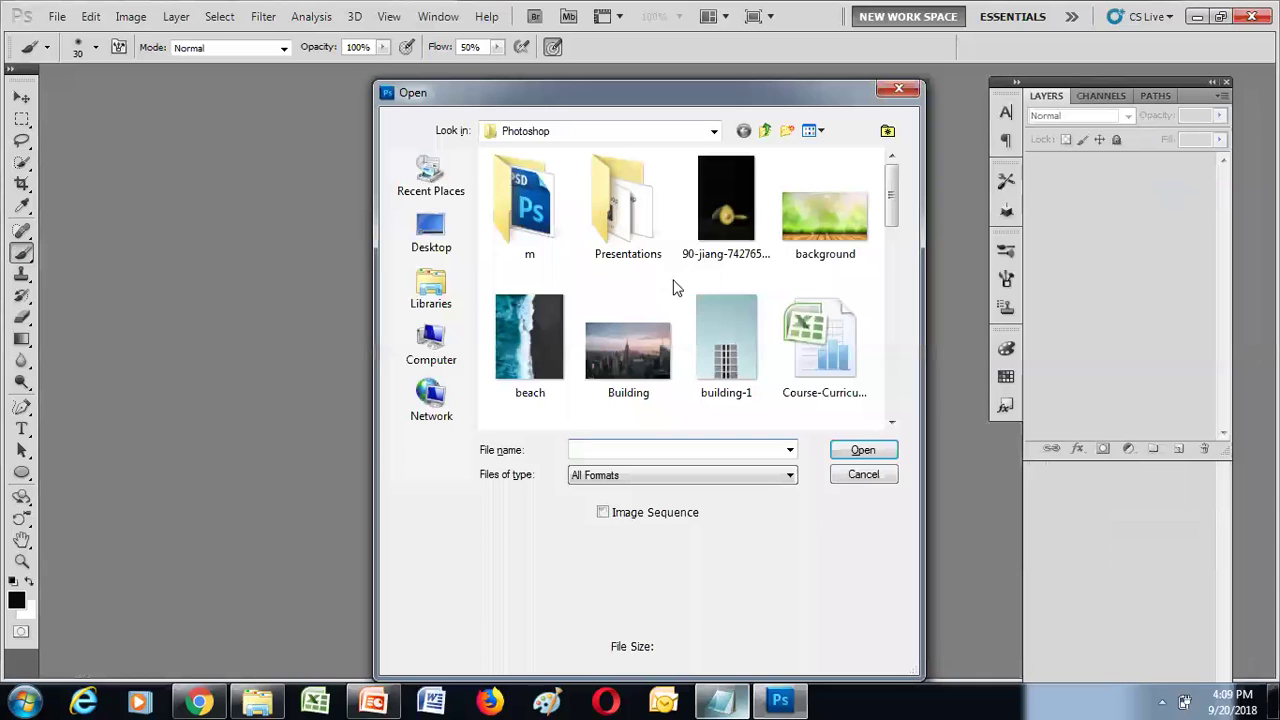
scroll(893, 297, down, 10)
click(815, 245)
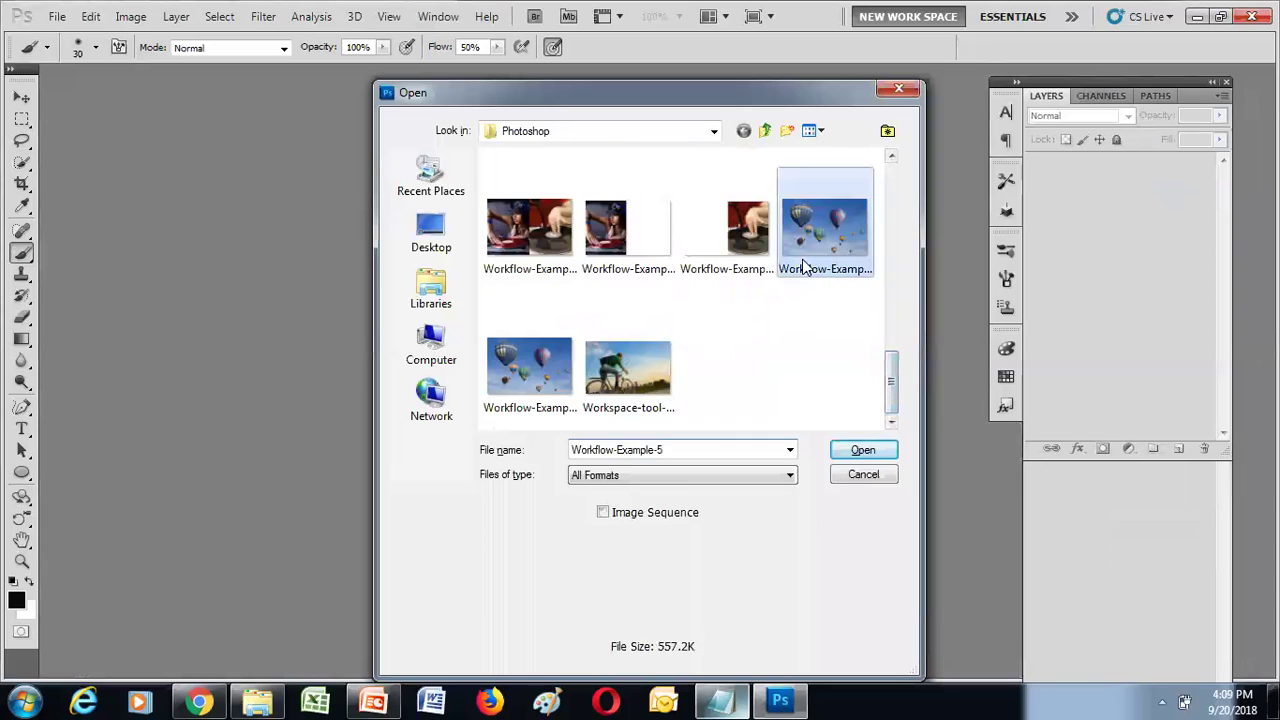
click(857, 450)
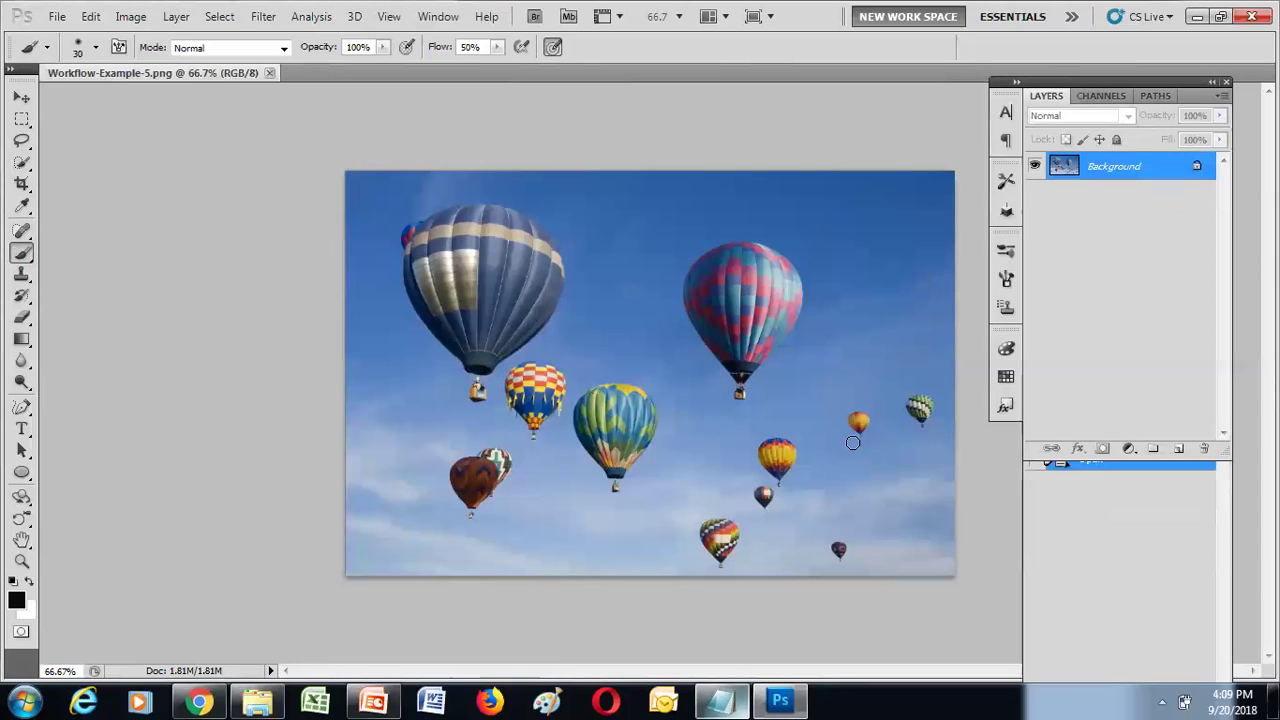
Duplicate the lassoed pink-and-blue balloon onto its own layer and place the copy between the two largest balloons
click(24, 142)
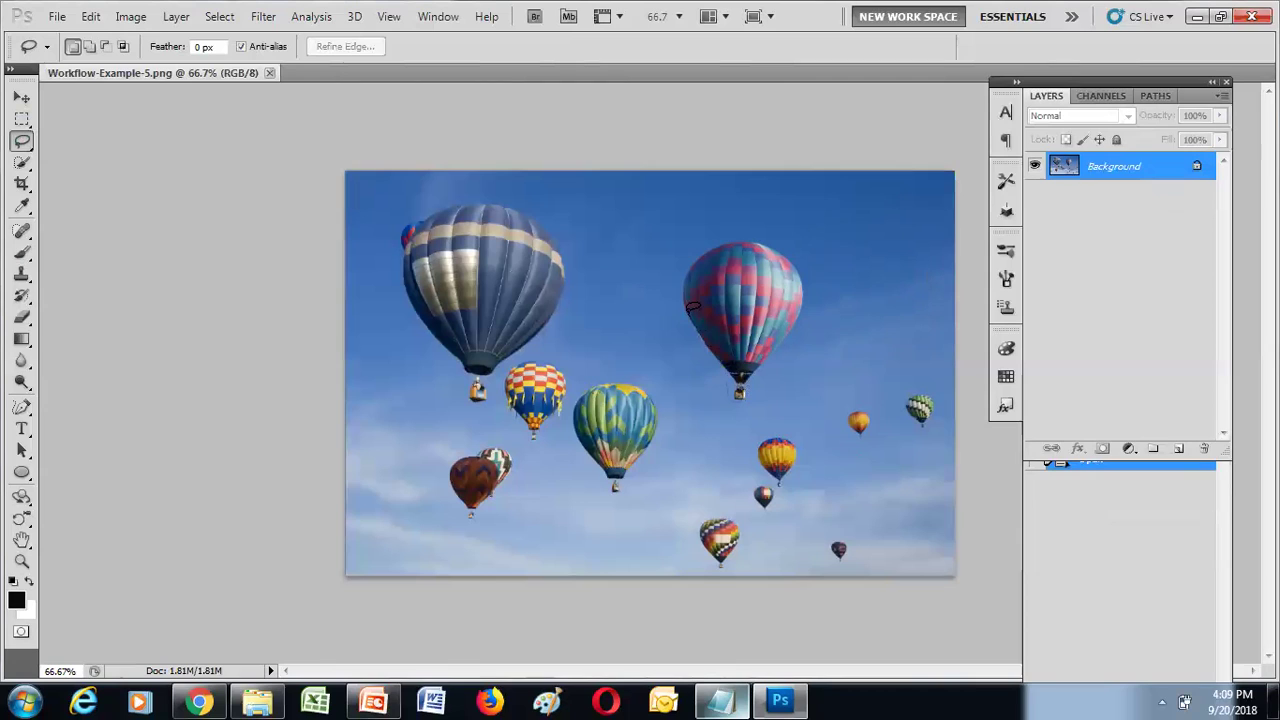
mouse_move(688, 284)
mouse_down()
mouse_move(698, 252)
mouse_move(744, 234)
mouse_move(804, 264)
mouse_move(801, 328)
mouse_move(758, 366)
mouse_move(752, 397)
mouse_move(736, 398)
mouse_up()
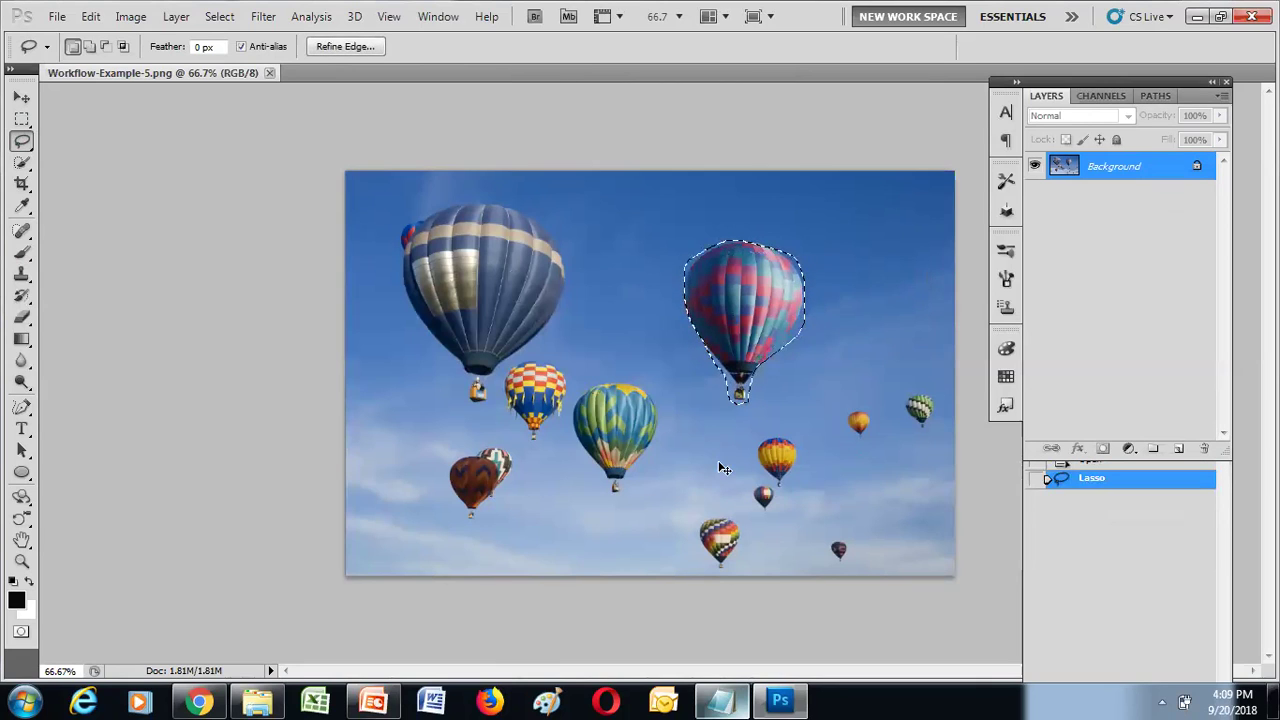
key(ctrl+j)
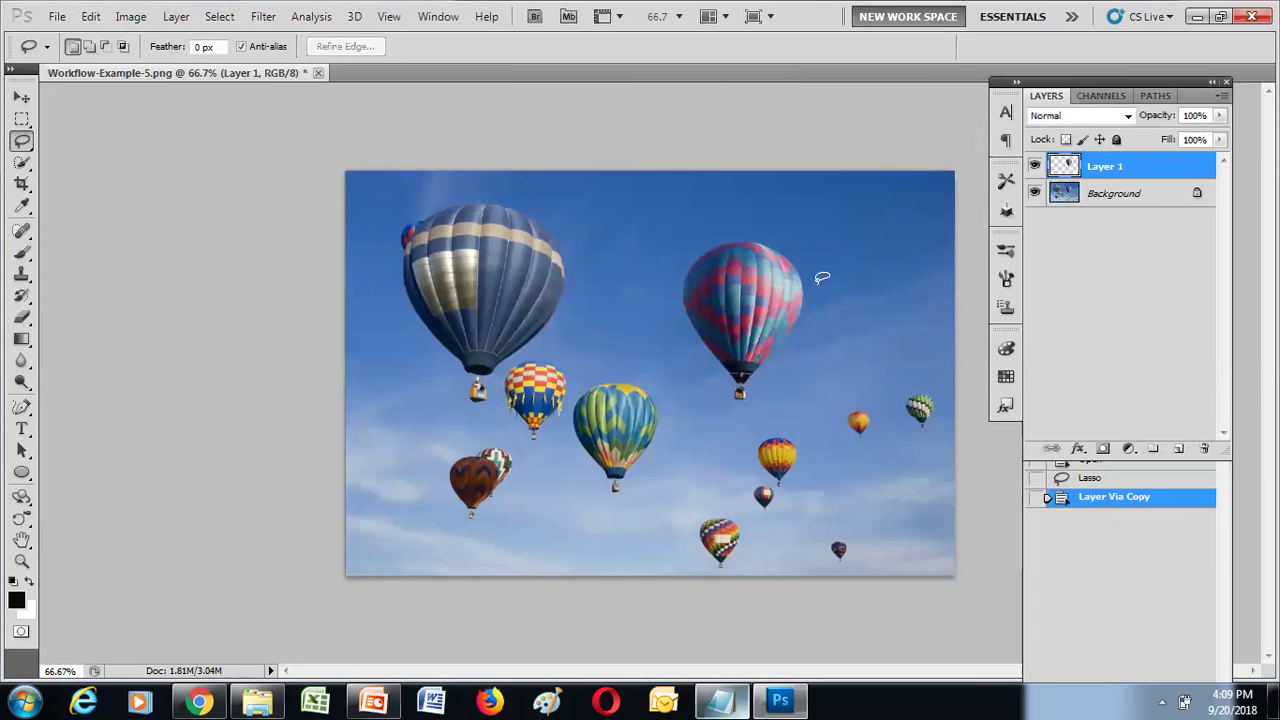
click(21, 97)
drag(654, 287, 621, 264)
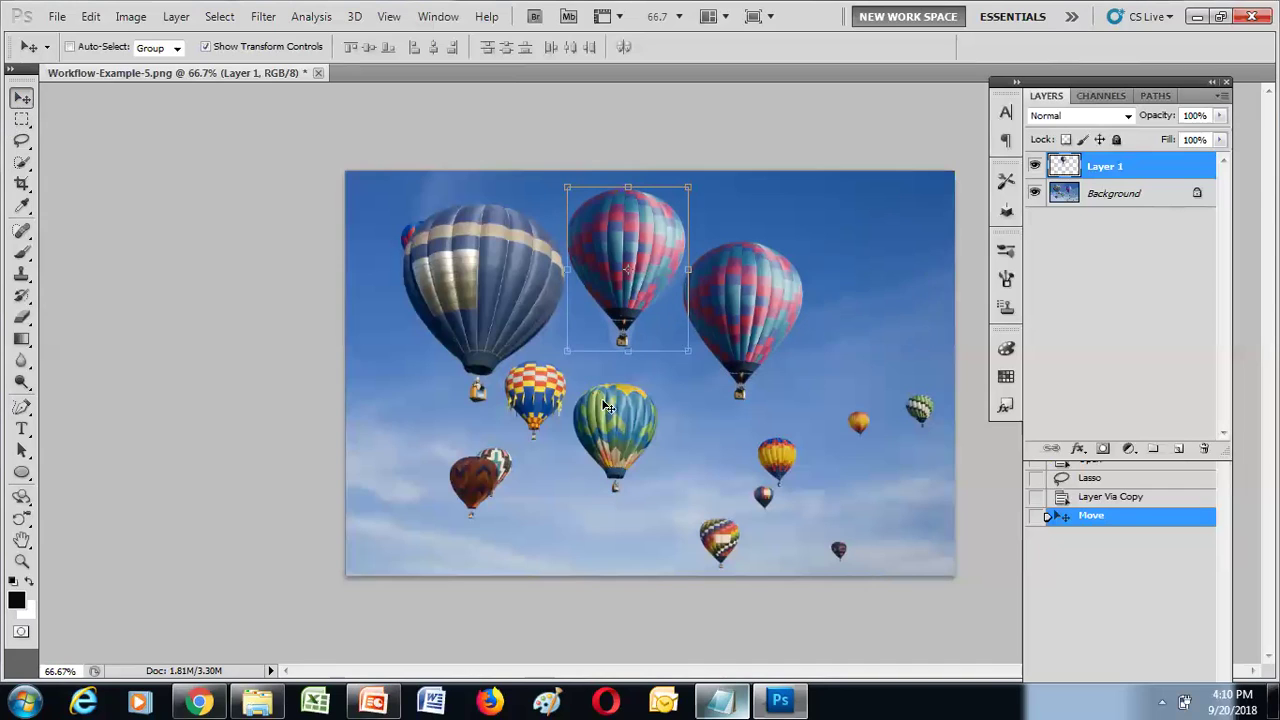
Shift the copied balloon slightly downward with Free Transform, to about Y 190 px, and apply the transformation
key(ctrl+t)
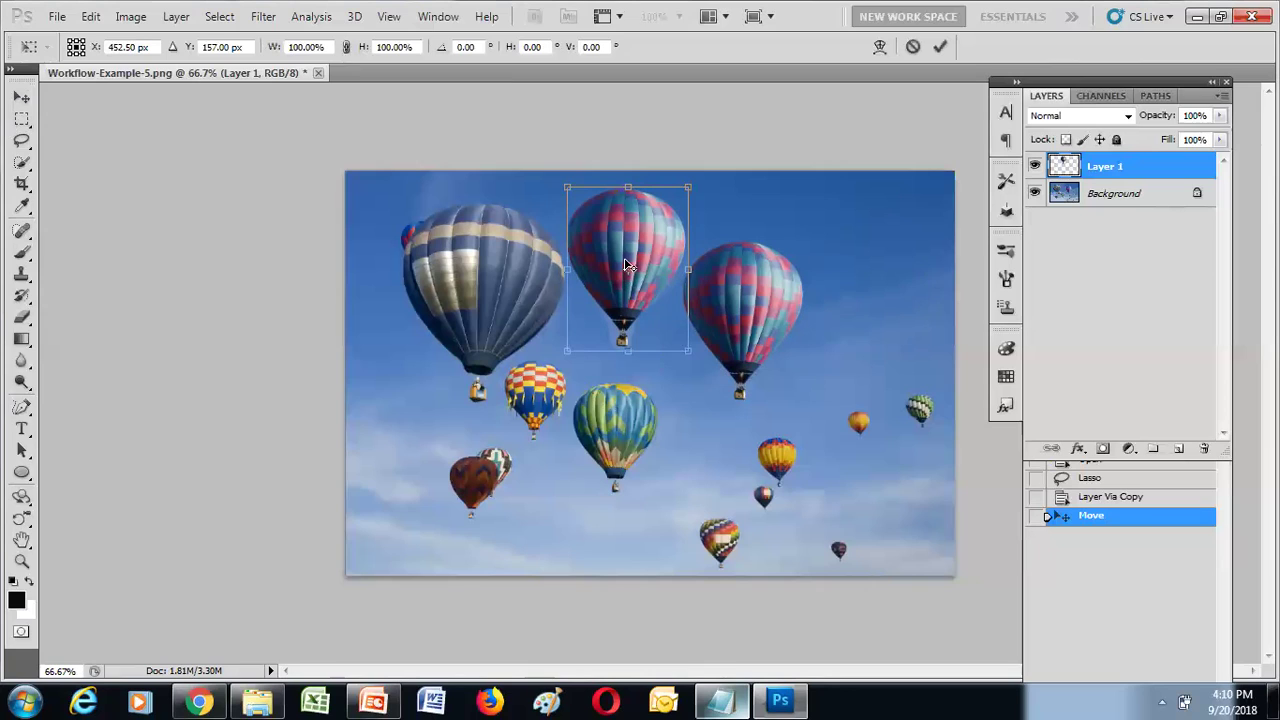
drag(622, 280, 622, 302)
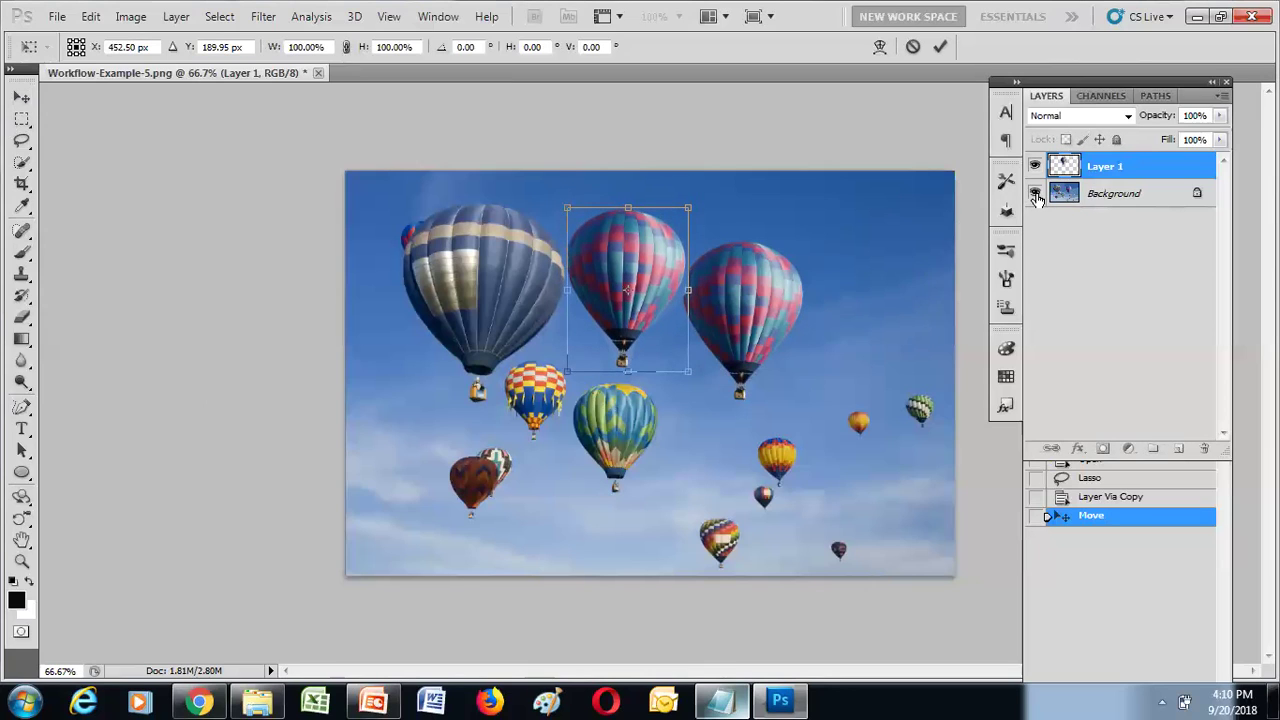
key(v)
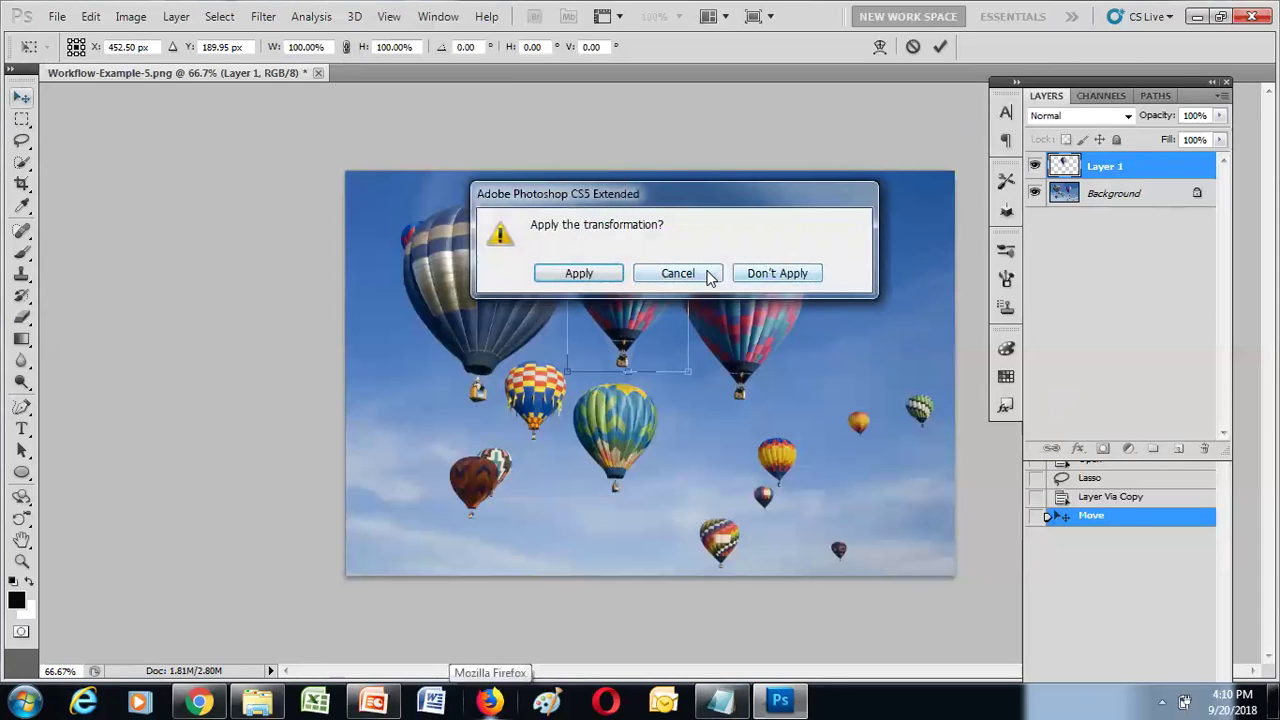
click(690, 273)
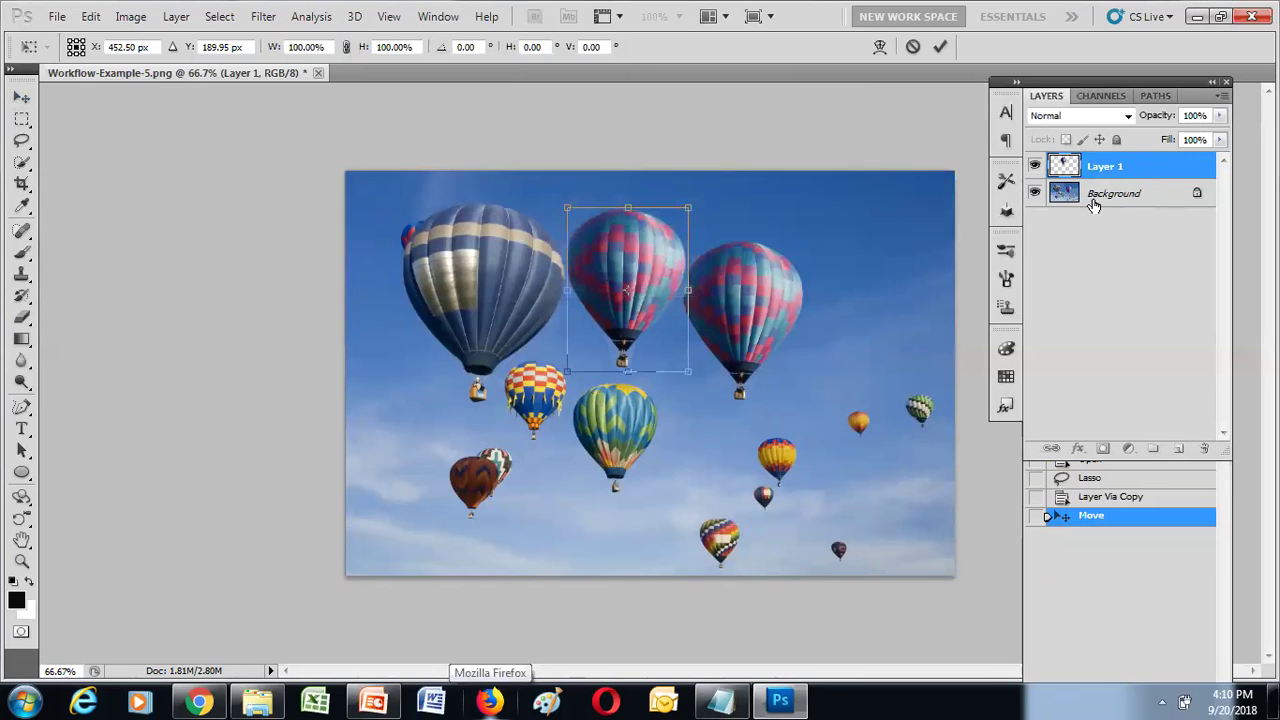
click(941, 46)
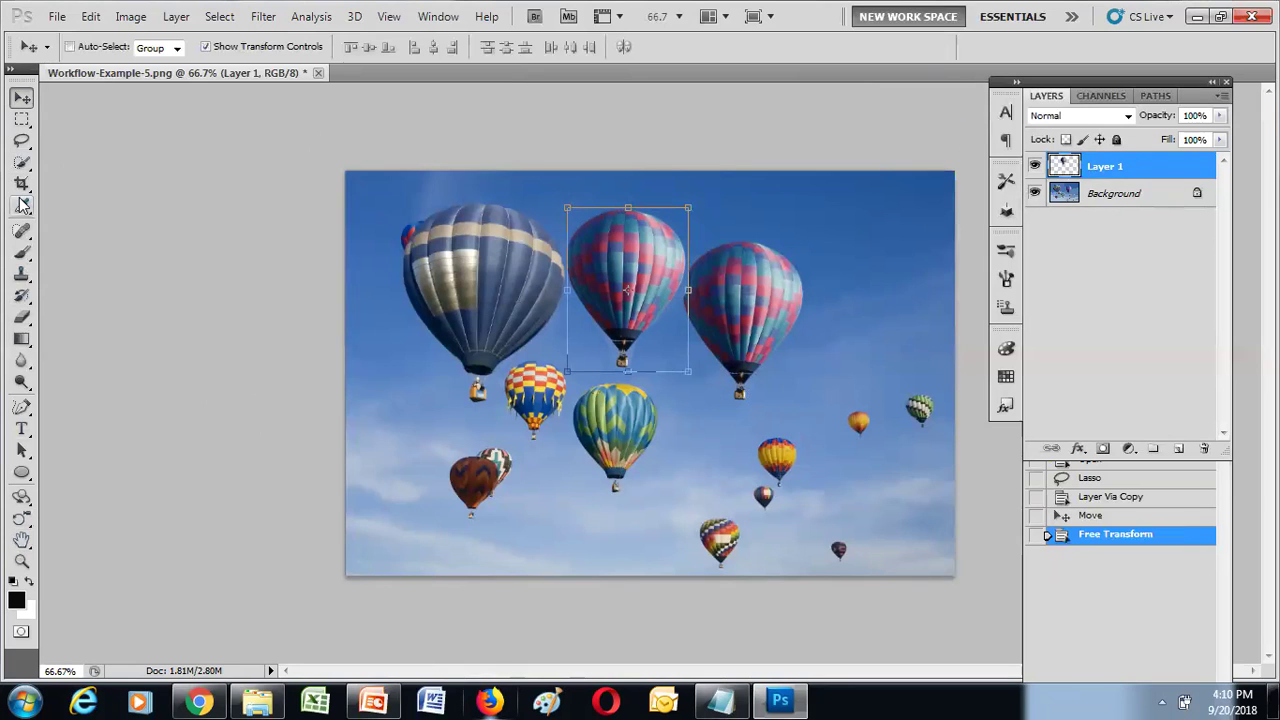
Paint a soft black stroke down the lower right side of the copied balloon with the 30 px brush
drag(22, 251, 88, 254)
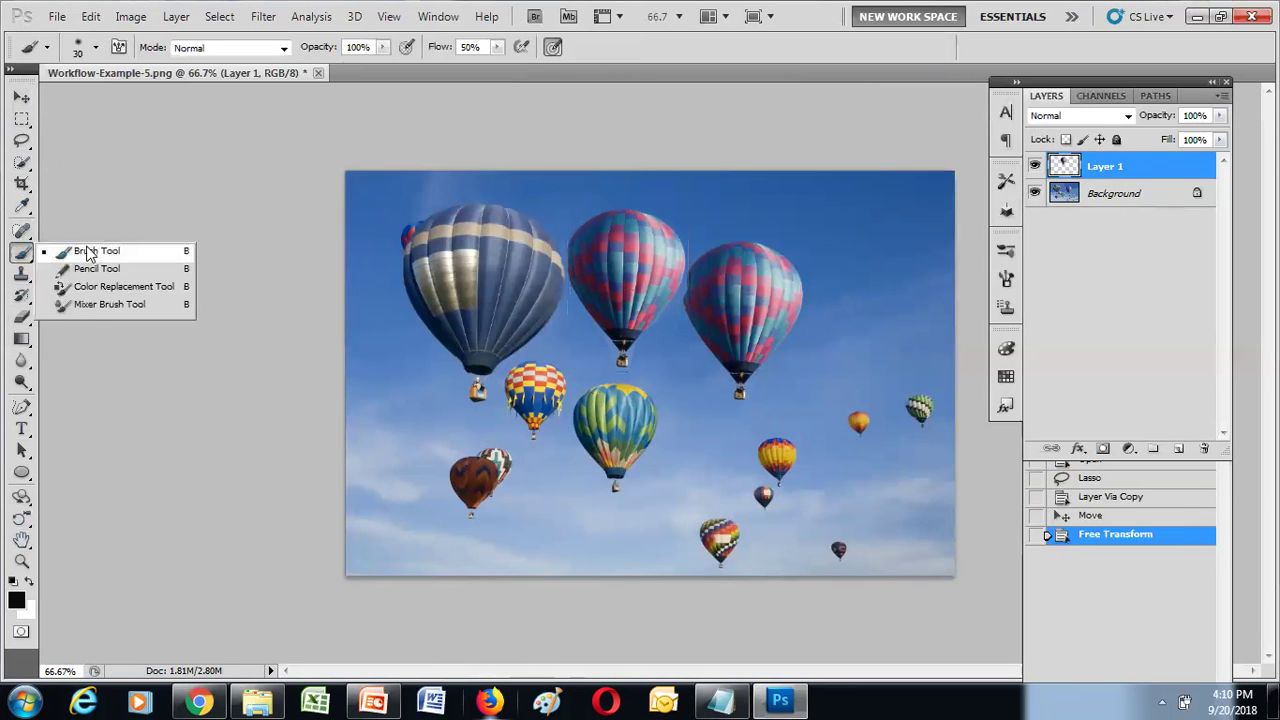
click(95, 50)
click(15, 601)
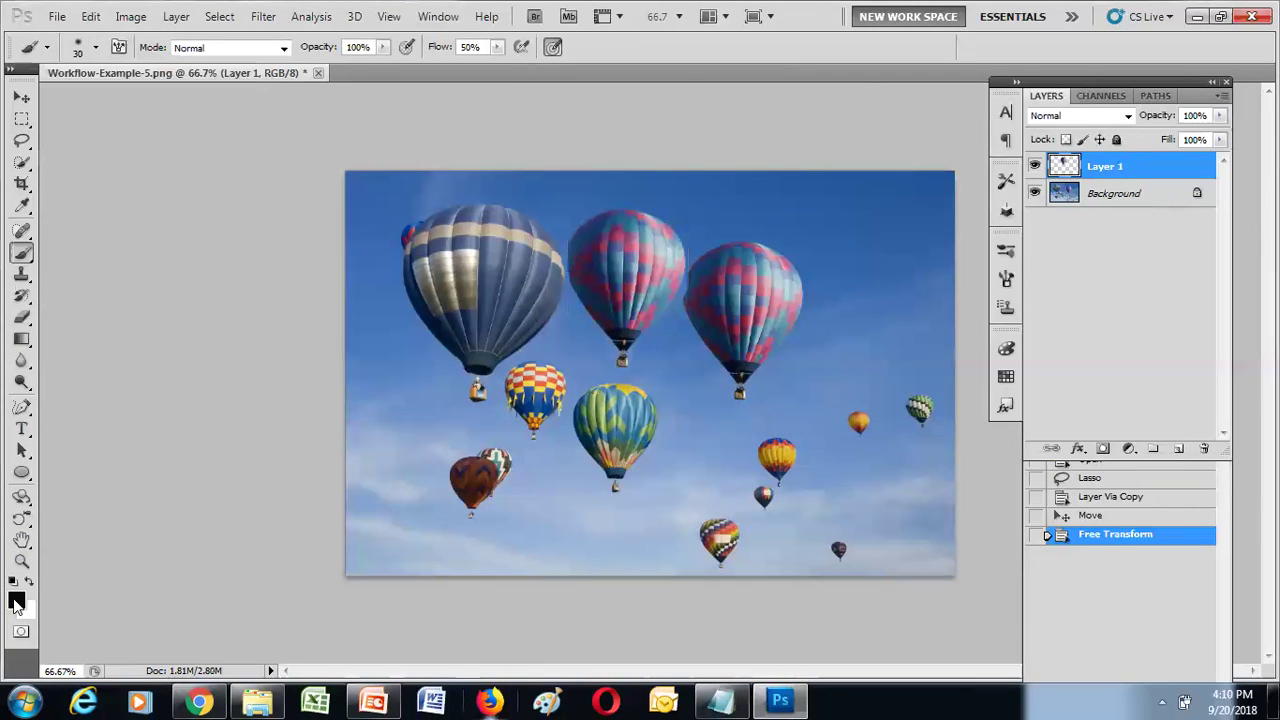
click(1022, 309)
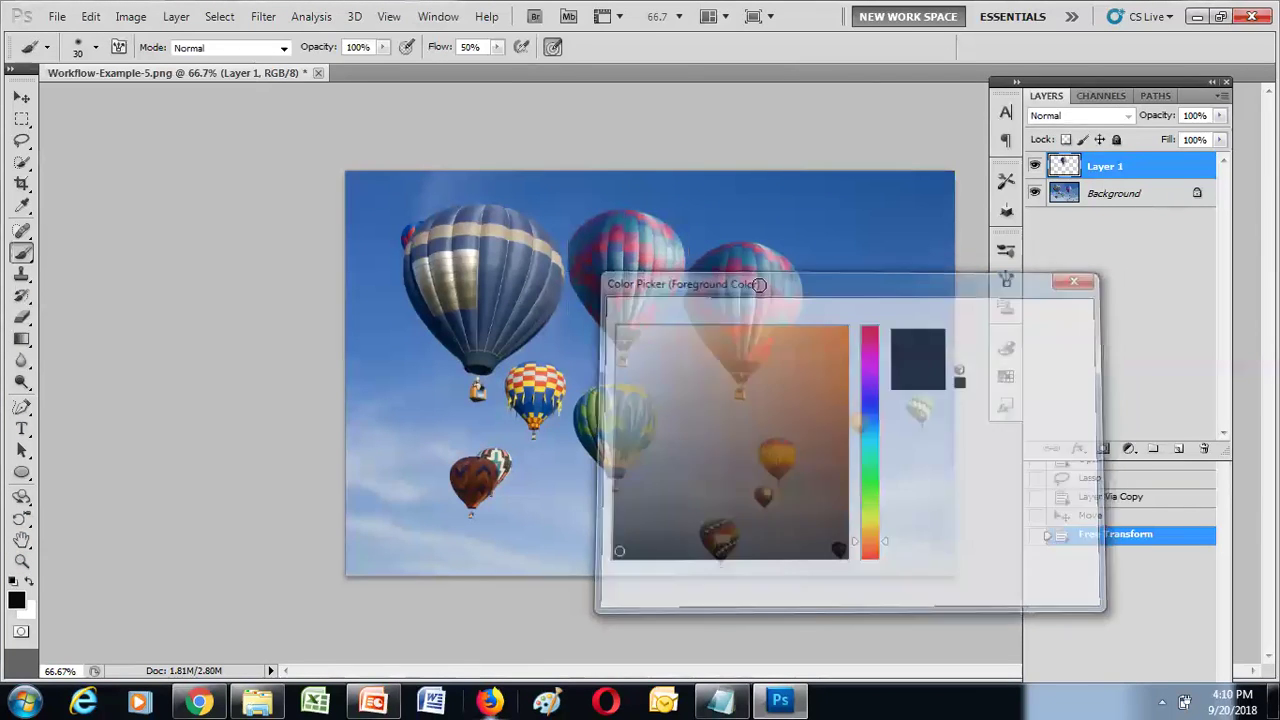
mouse_move(665, 302)
mouse_down()
mouse_move(649, 336)
mouse_move(671, 262)
mouse_move(654, 321)
mouse_up()
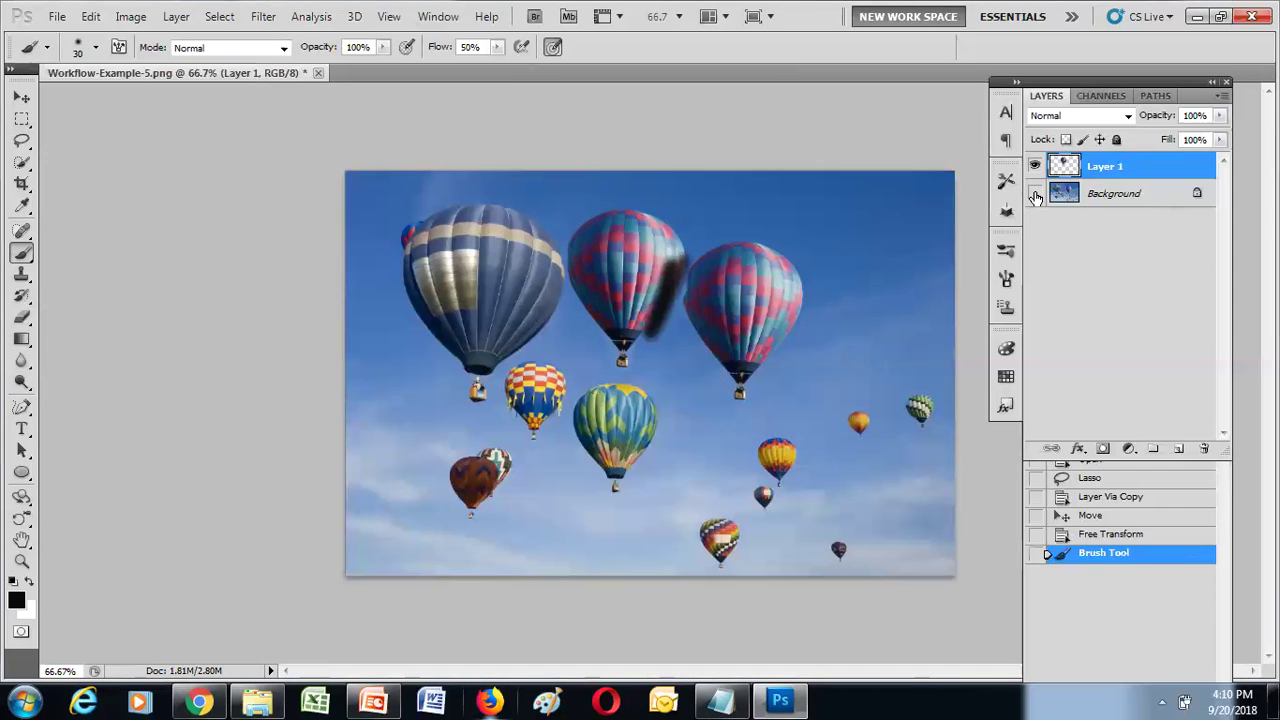
Toggle the visibility of the Background and Layer 1 in turn to compare what each layer contains
click(1035, 193)
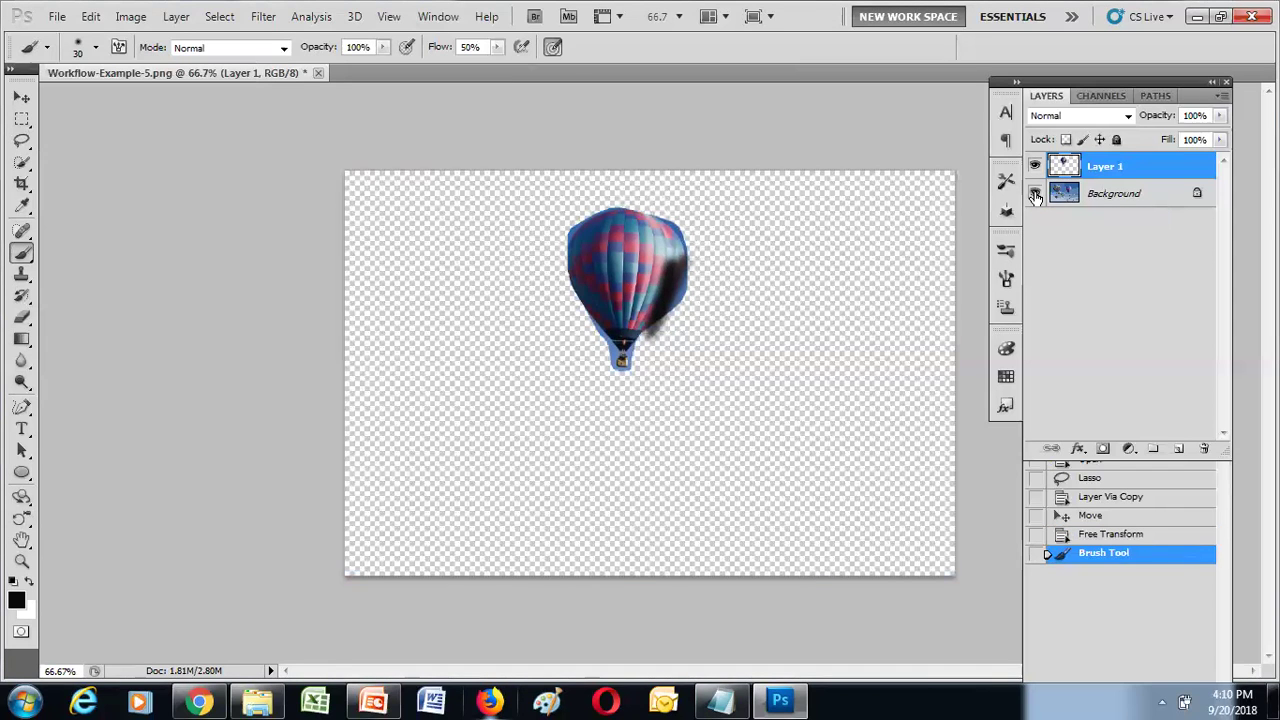
click(1035, 193)
click(1035, 166)
click(1035, 166)
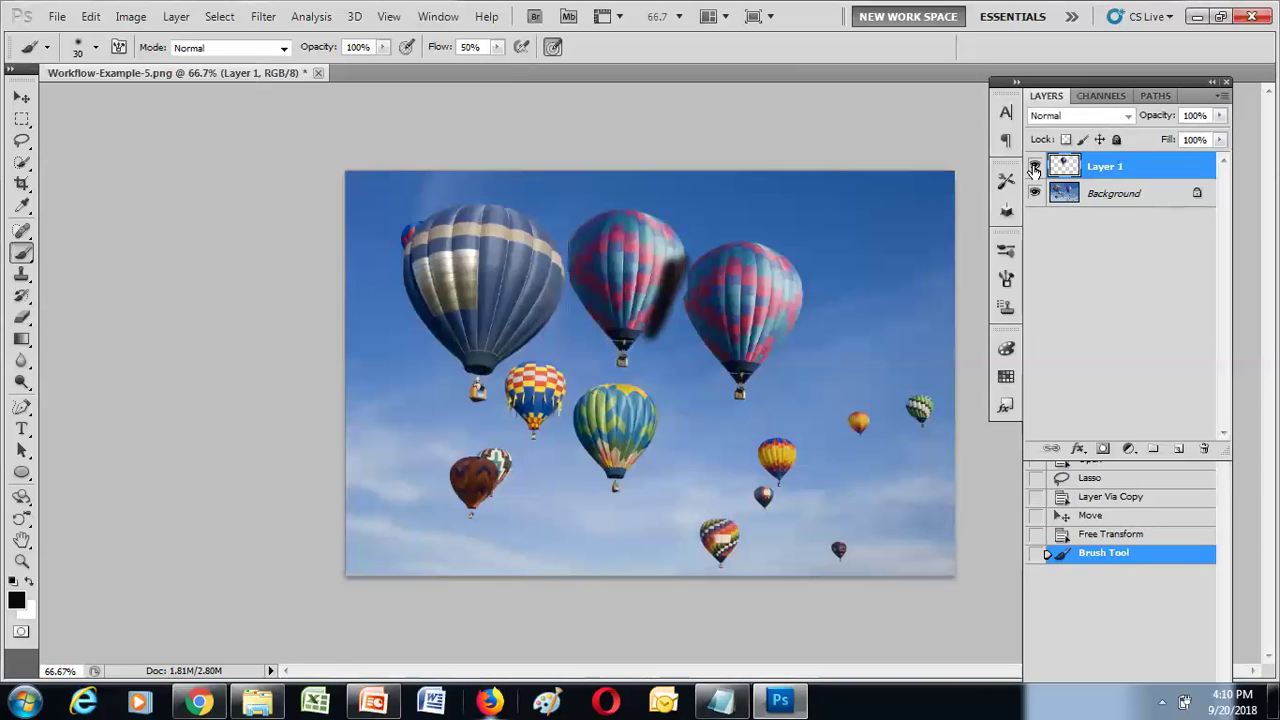
click(1035, 166)
click(1035, 166)
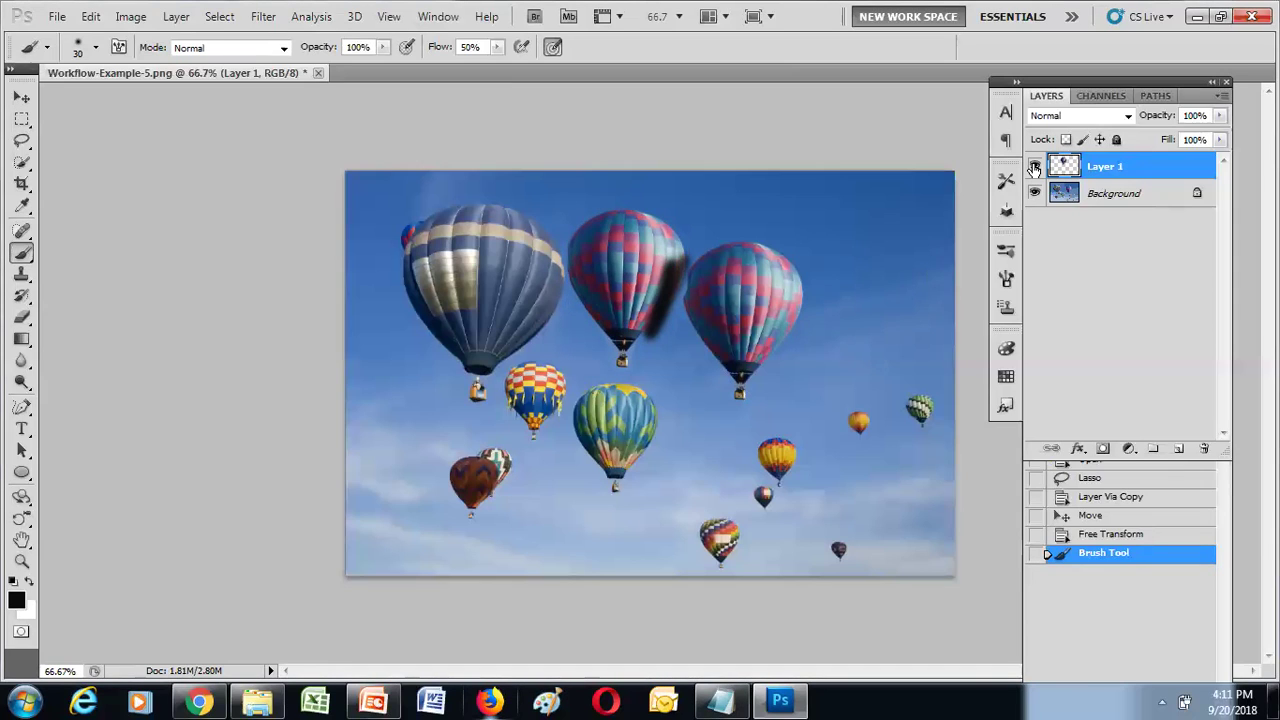
Draw a vertical black-to-white linear gradient on Layer 1, from the top to the basket of the copied balloon
click(97, 48)
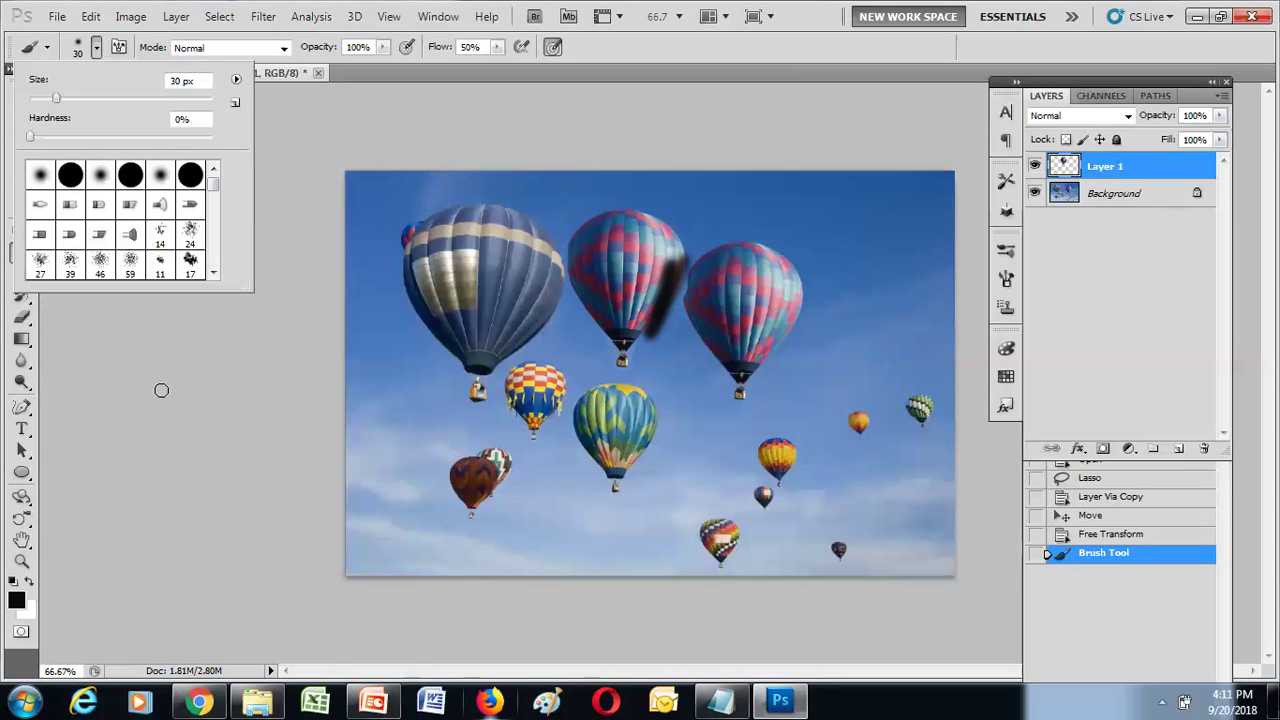
click(24, 320)
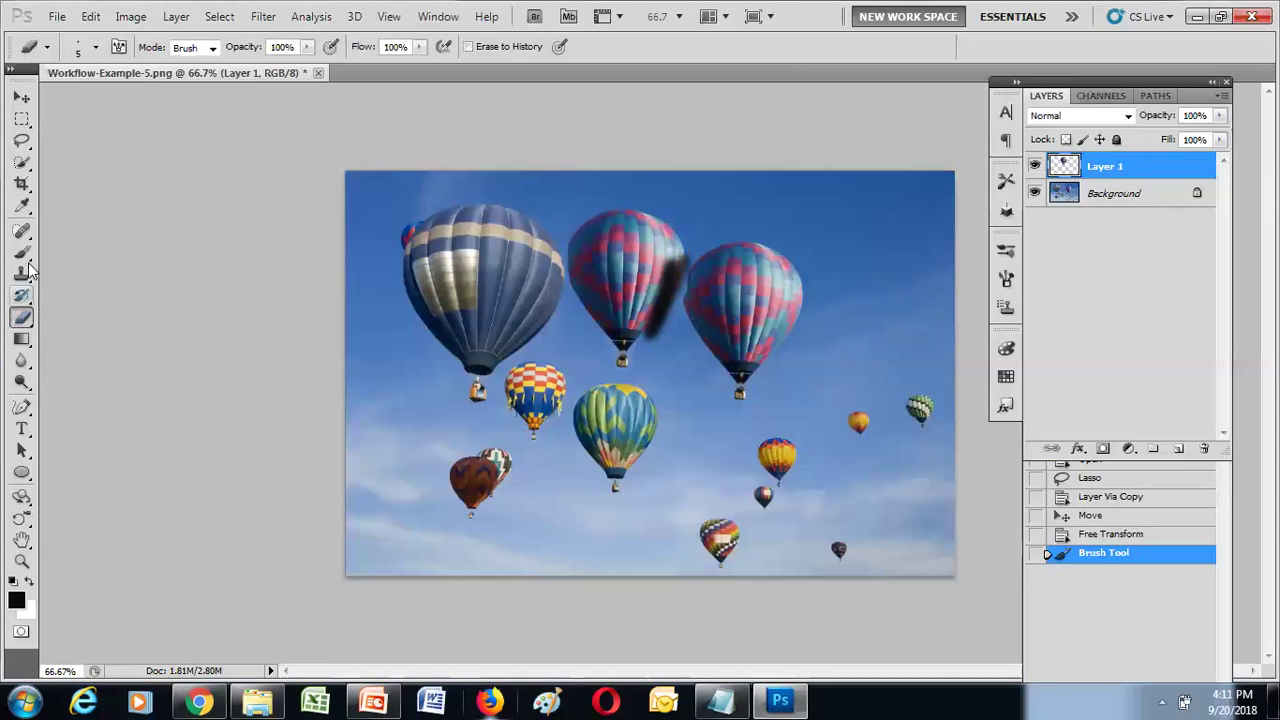
drag(22, 340, 90, 347)
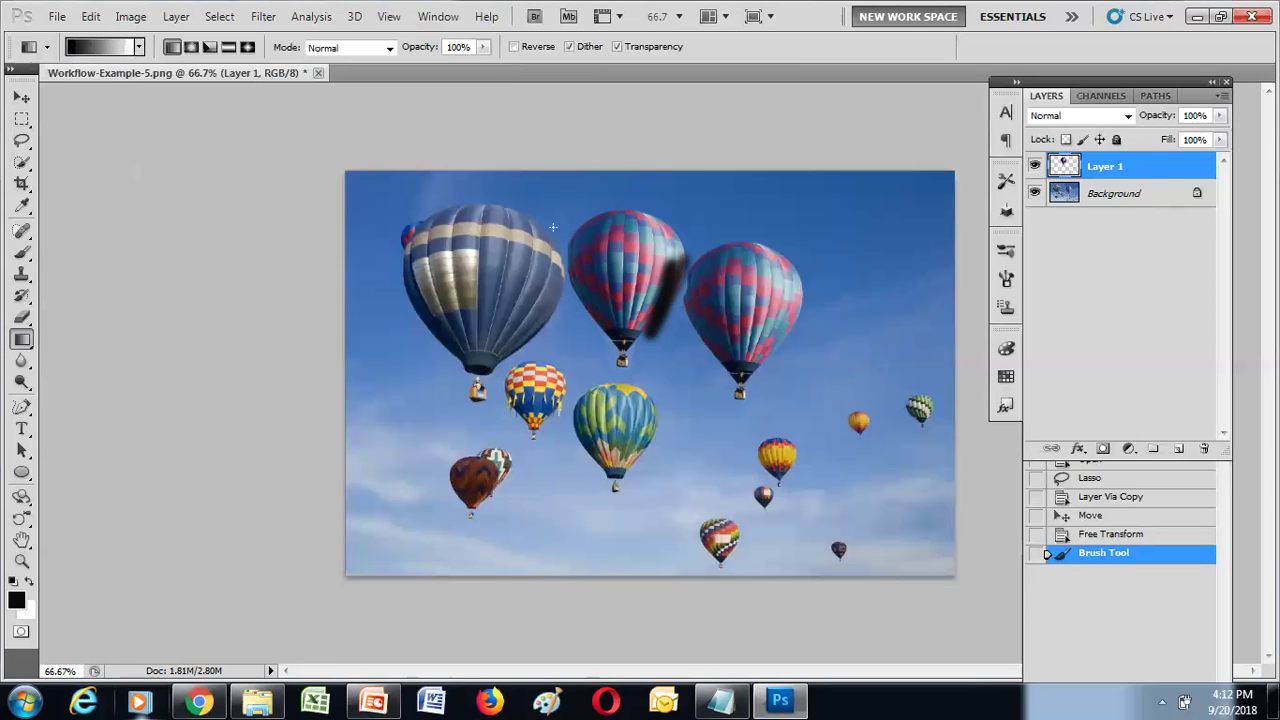
drag(621, 220, 621, 340)
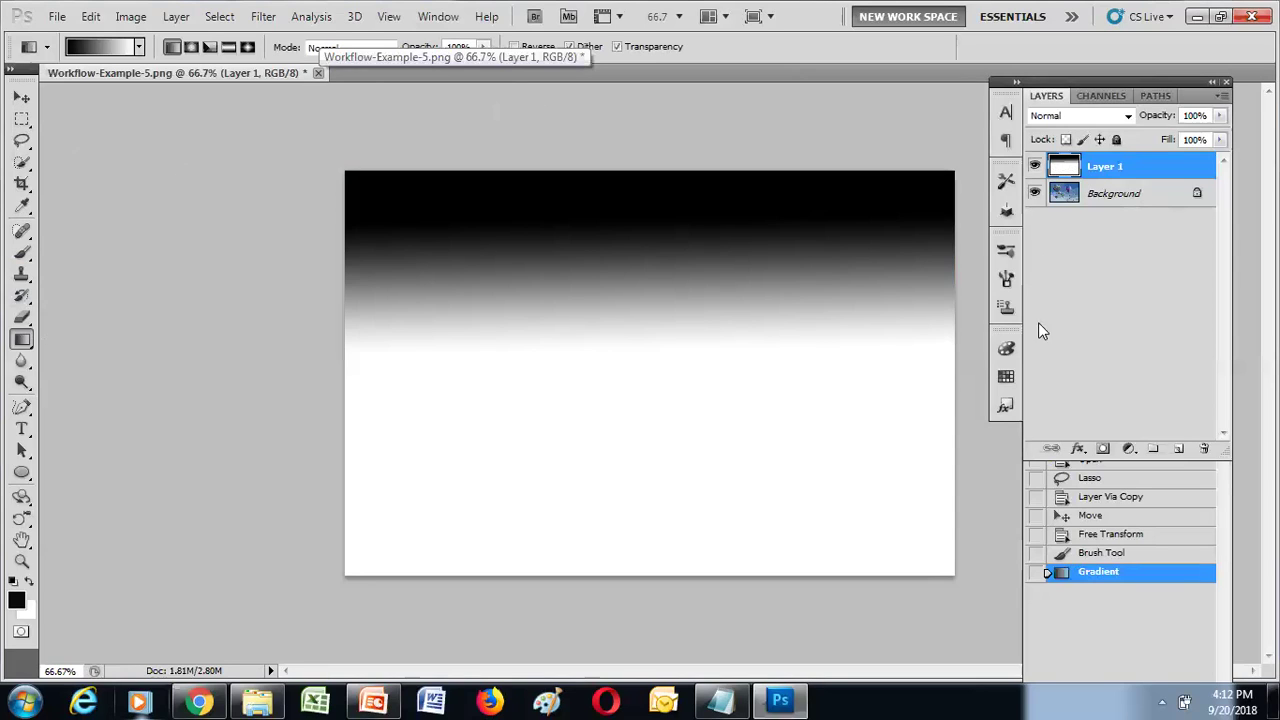
Delete Layer 1 with the gradient so that only the Background layer is left
click(1095, 195)
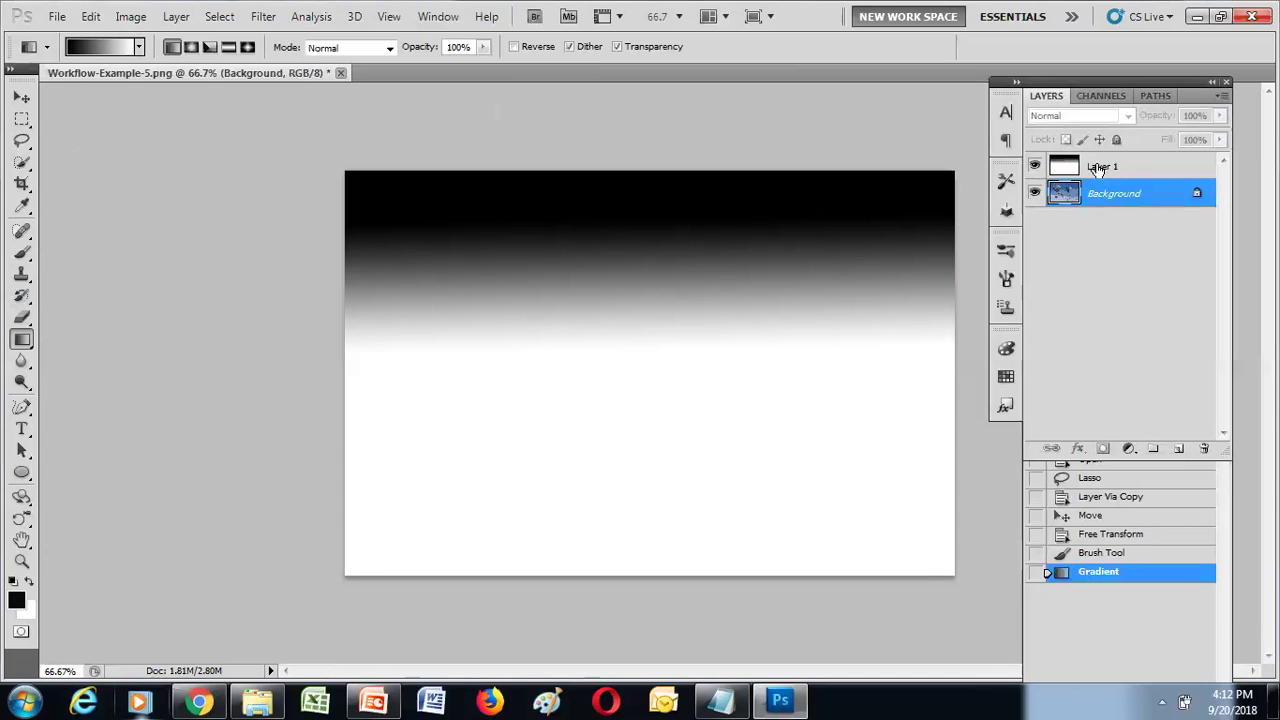
right_click(1096, 168)
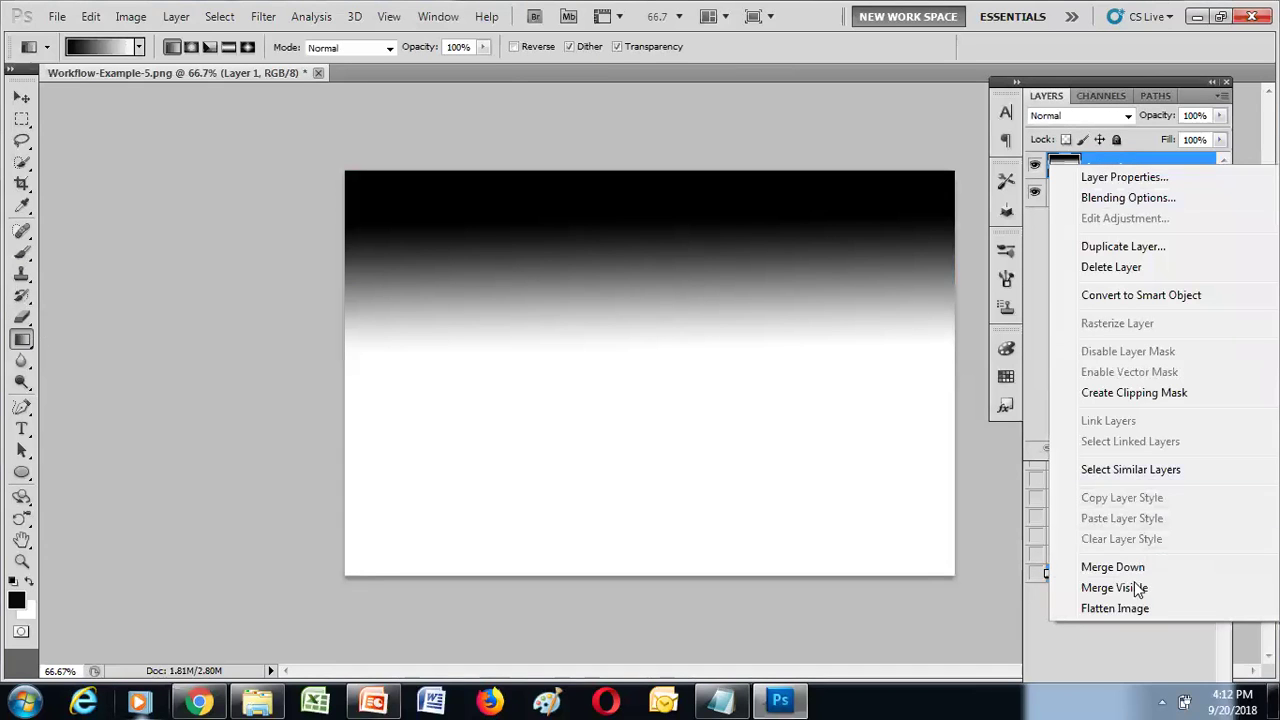
click(1134, 268)
click(588, 276)
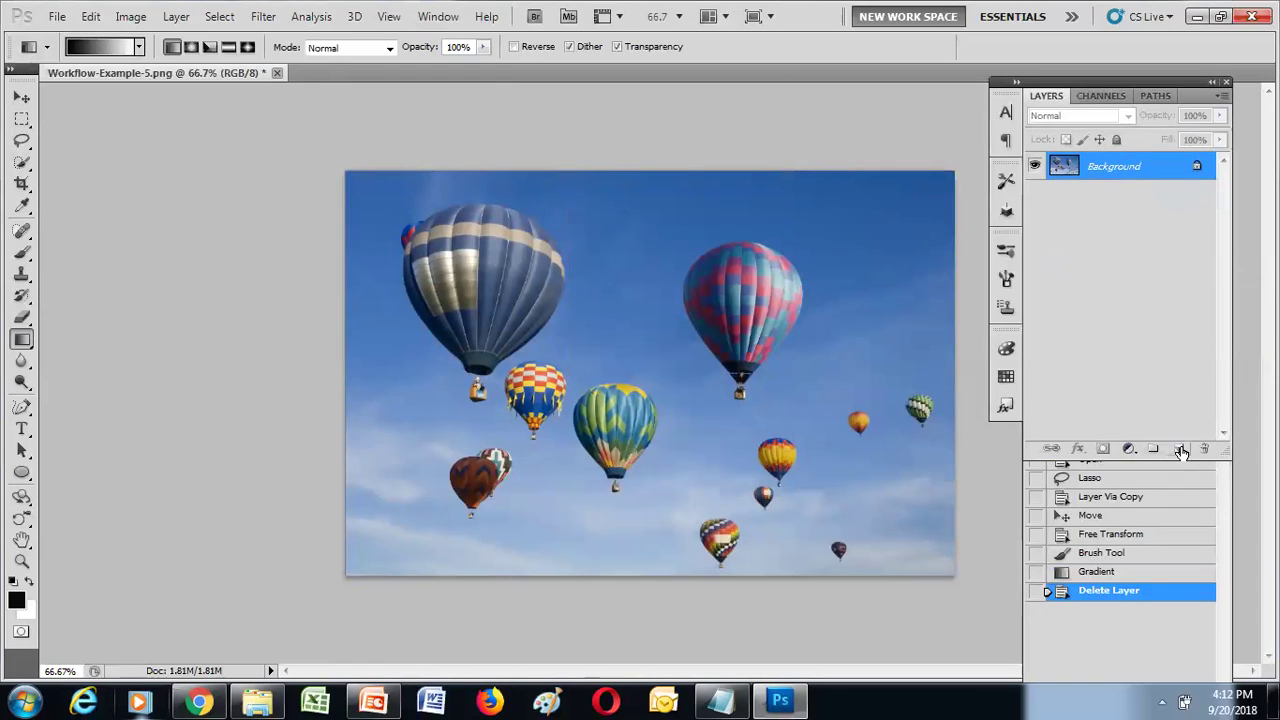
Lasso the pink-and-blue balloon, copy it onto its own layer and add a layer mask, leaving the layer's image active
click(20, 141)
click(92, 139)
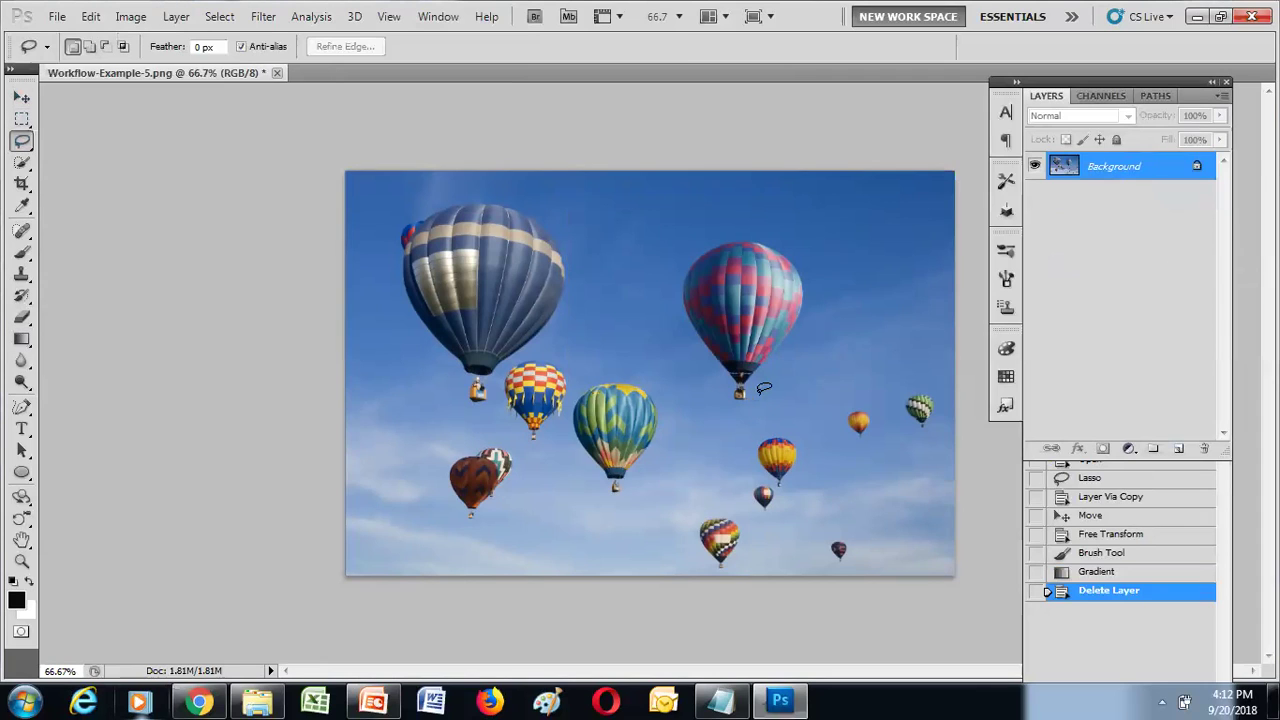
mouse_move(708, 379)
mouse_down()
mouse_move(684, 267)
mouse_move(705, 245)
mouse_move(752, 243)
mouse_move(798, 260)
mouse_move(806, 308)
mouse_move(740, 403)
mouse_up()
key(ctrl+j)
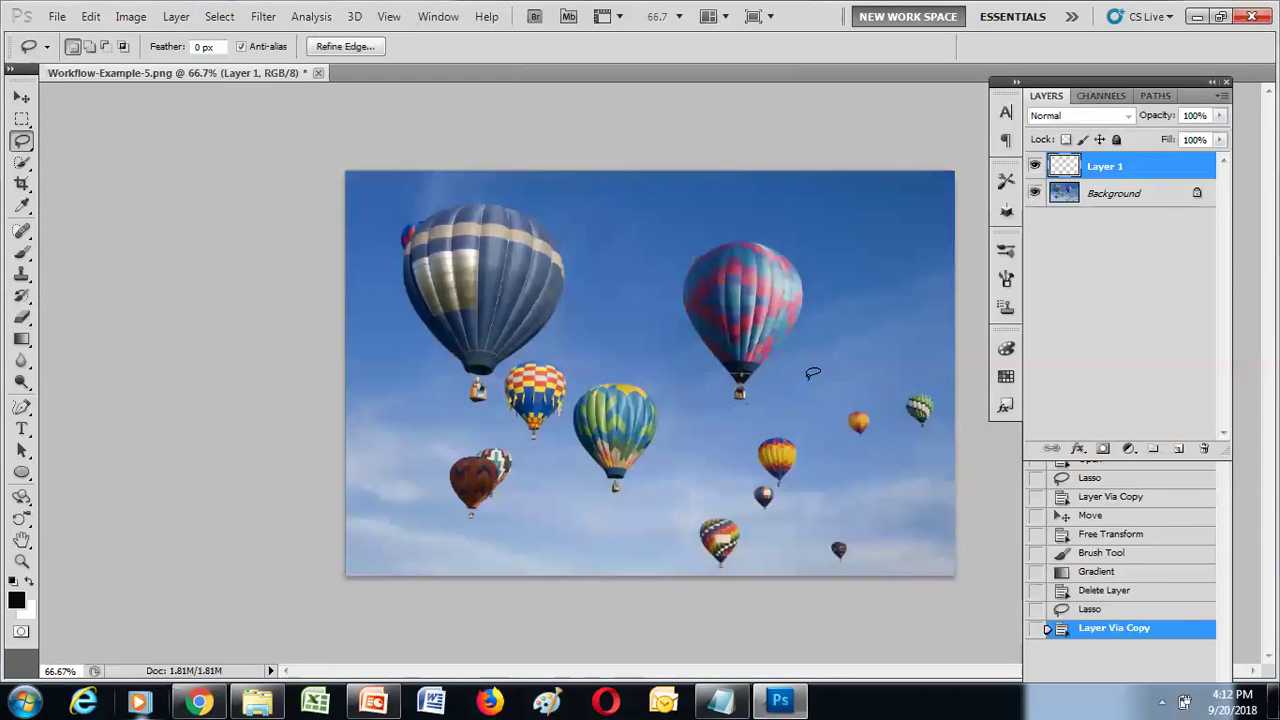
click(1103, 449)
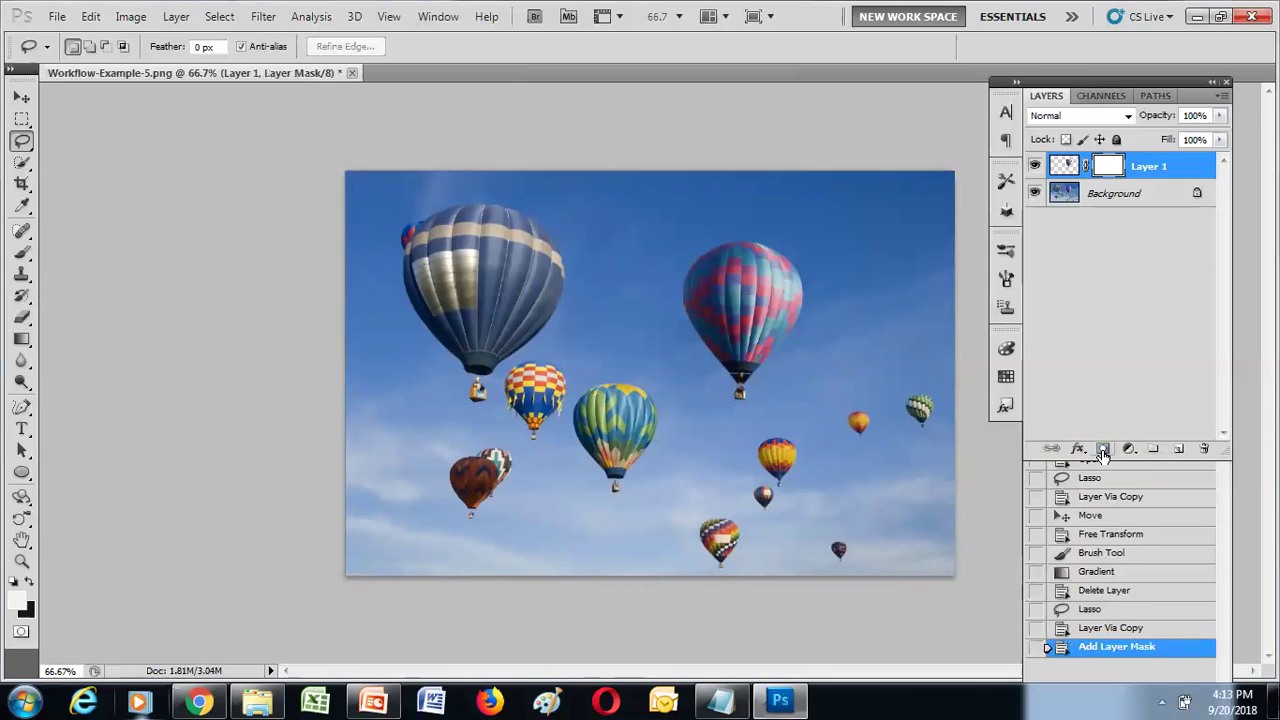
click(1064, 166)
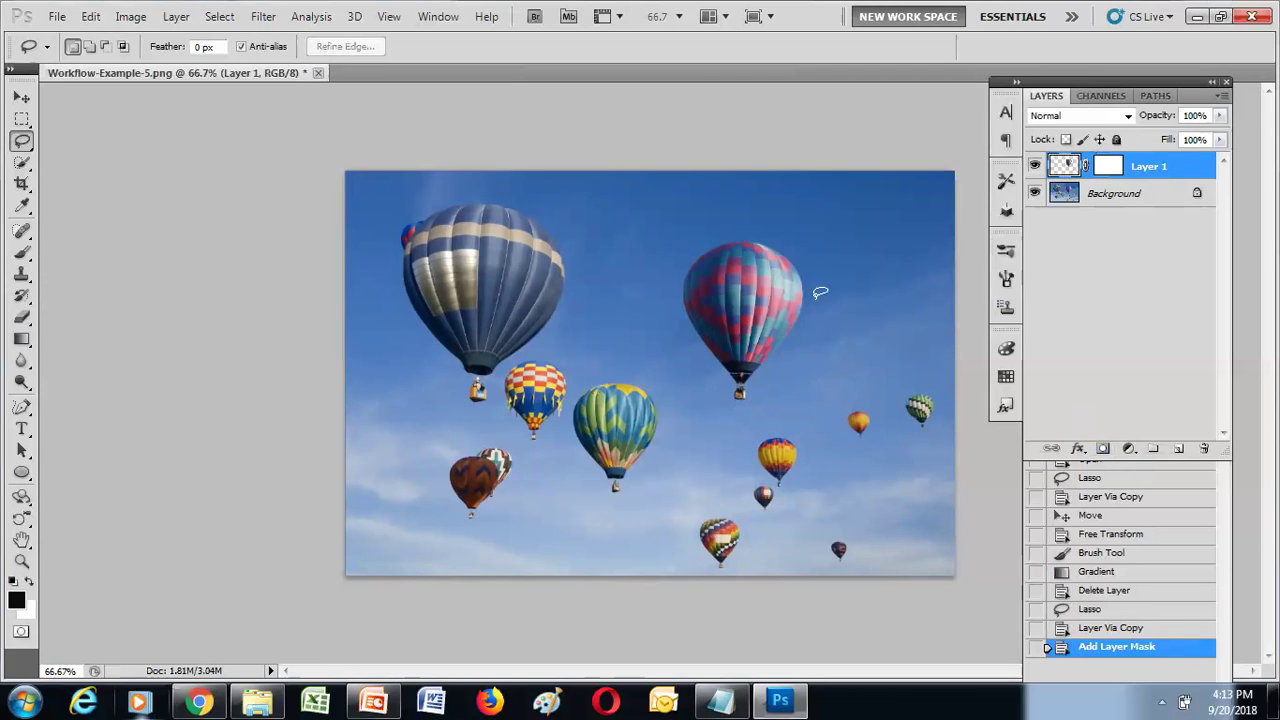
Move the copied balloon between the two largest balloons with Free Transform, to about X 461 px and Y 152 px, and apply it
click(22, 97)
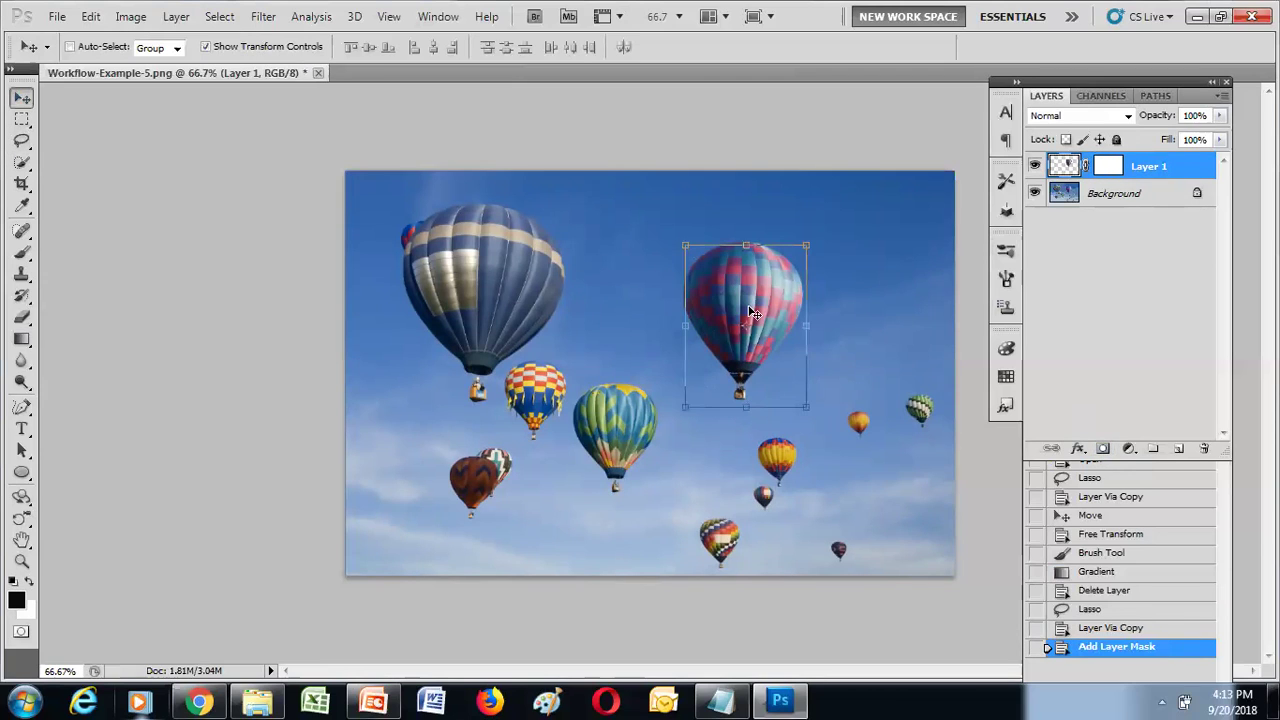
key(ctrl+t)
drag(758, 320, 638, 258)
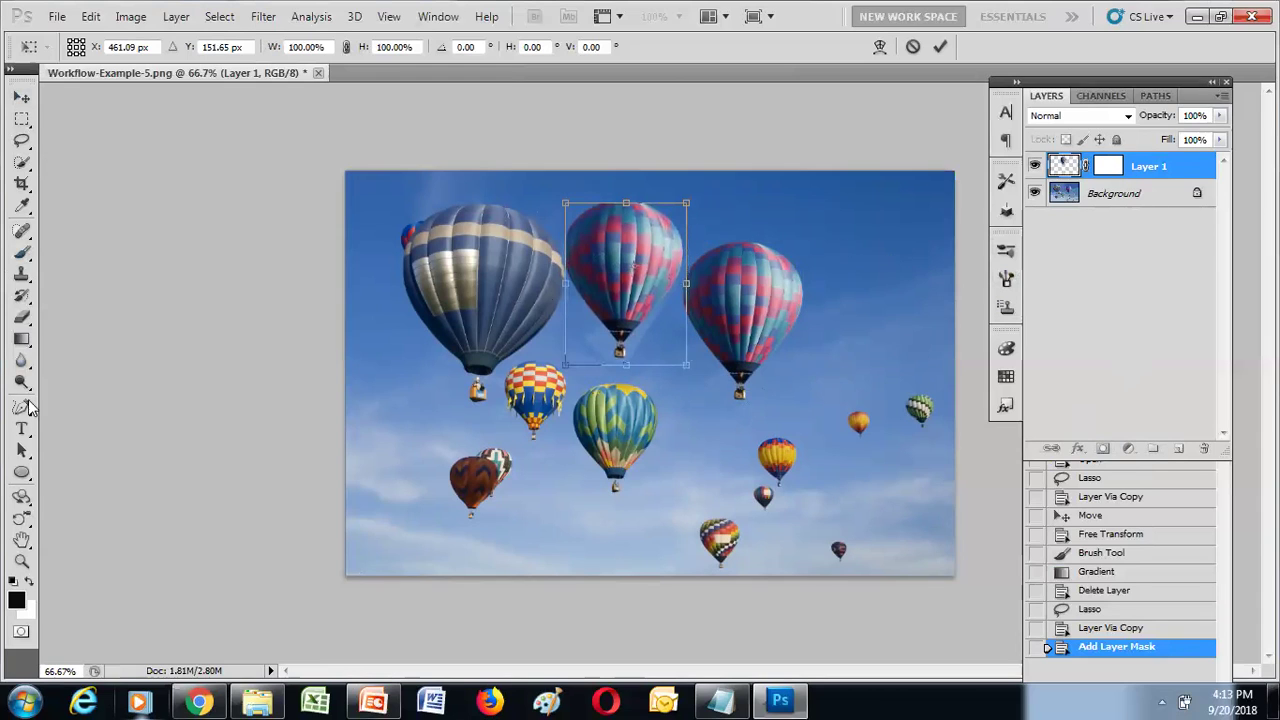
click(21, 338)
click(605, 276)
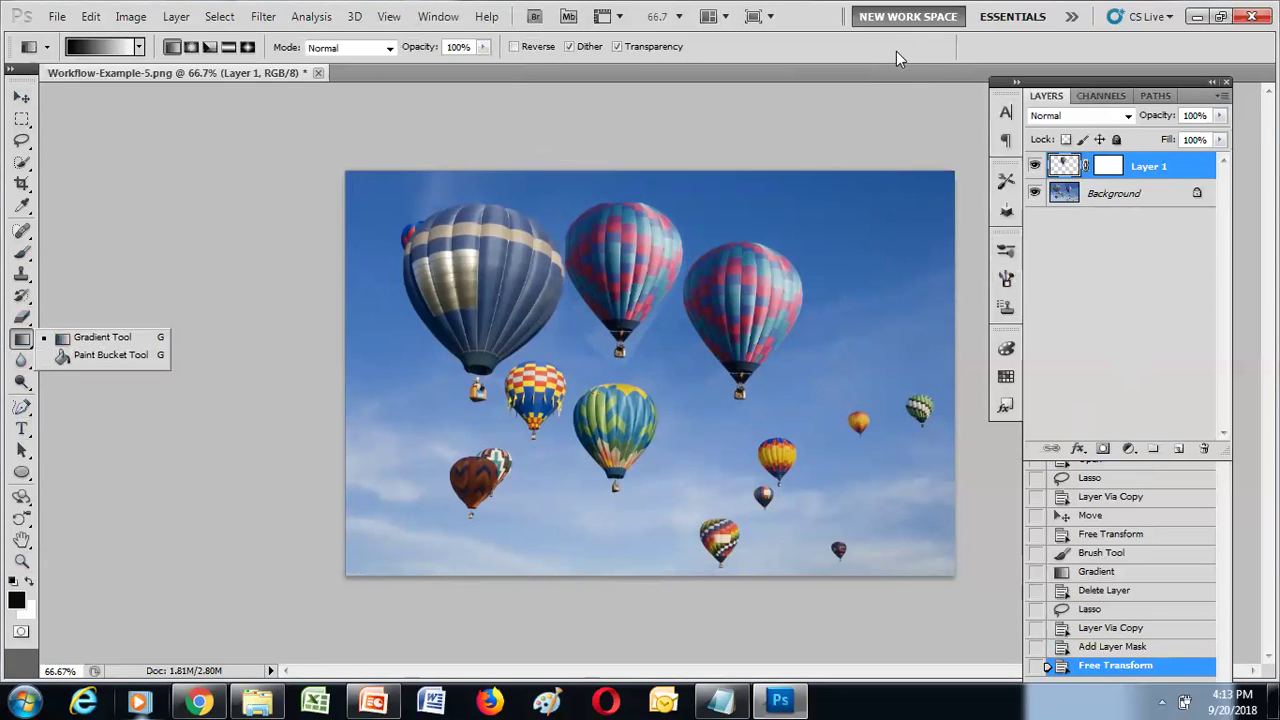
Draw a vertical black-to-white gradient down the copied balloon on Layer 1's image, and hide the layer to compare
click(94, 340)
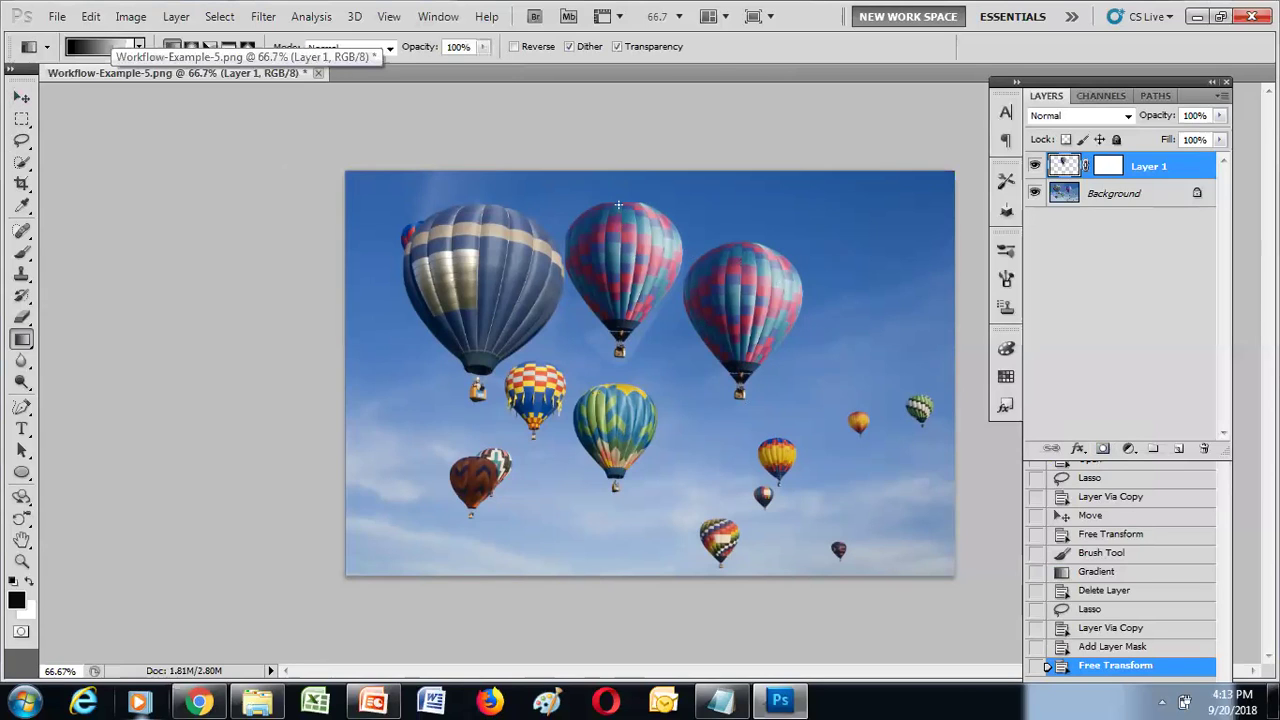
drag(618, 205, 618, 343)
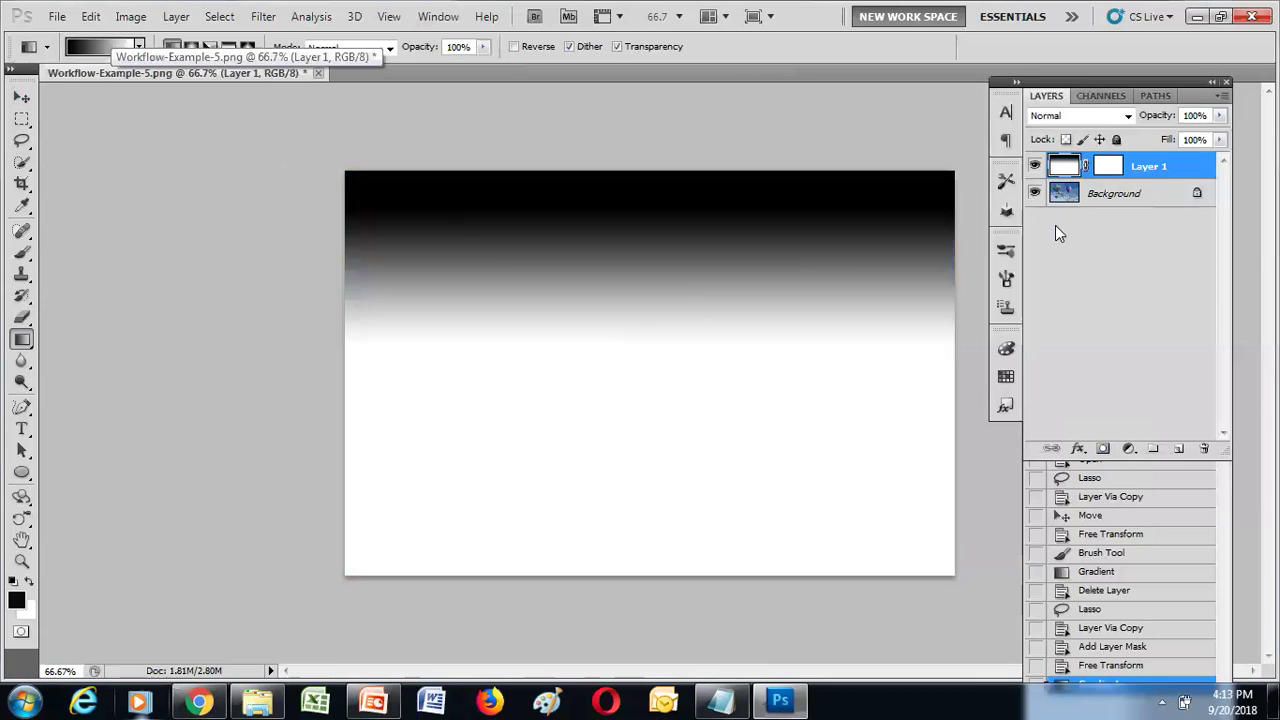
click(1108, 167)
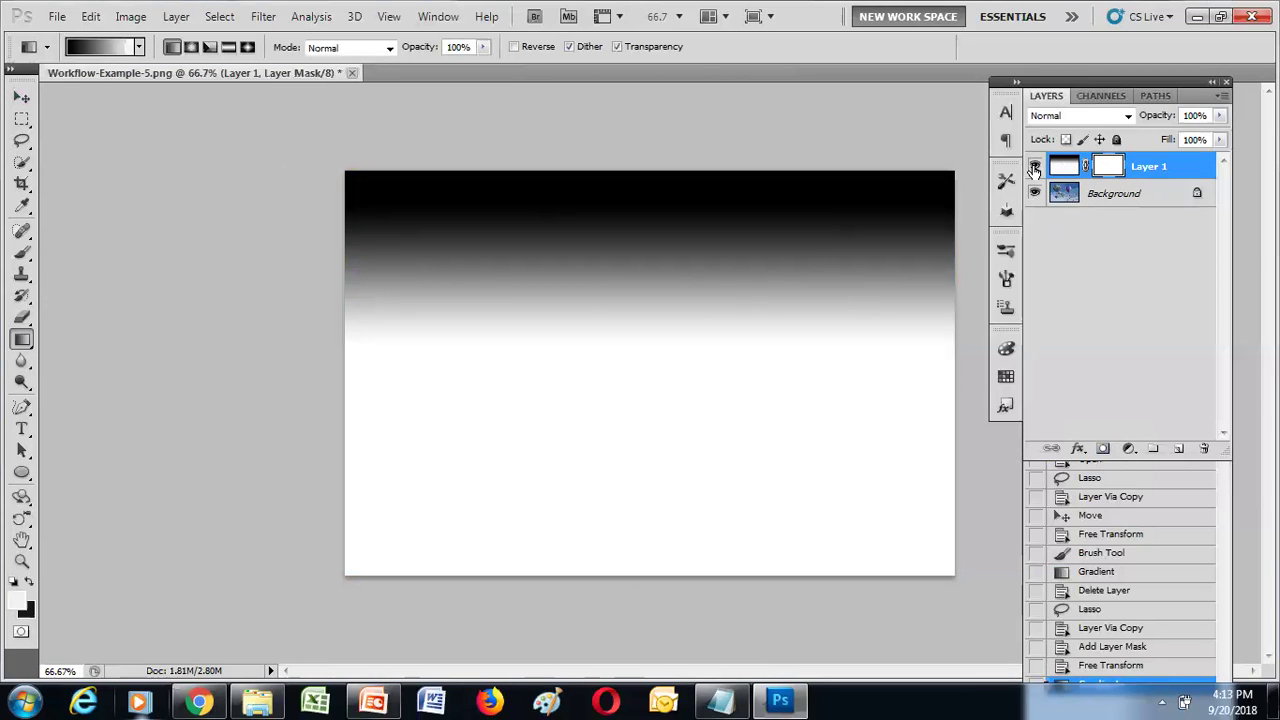
click(1087, 198)
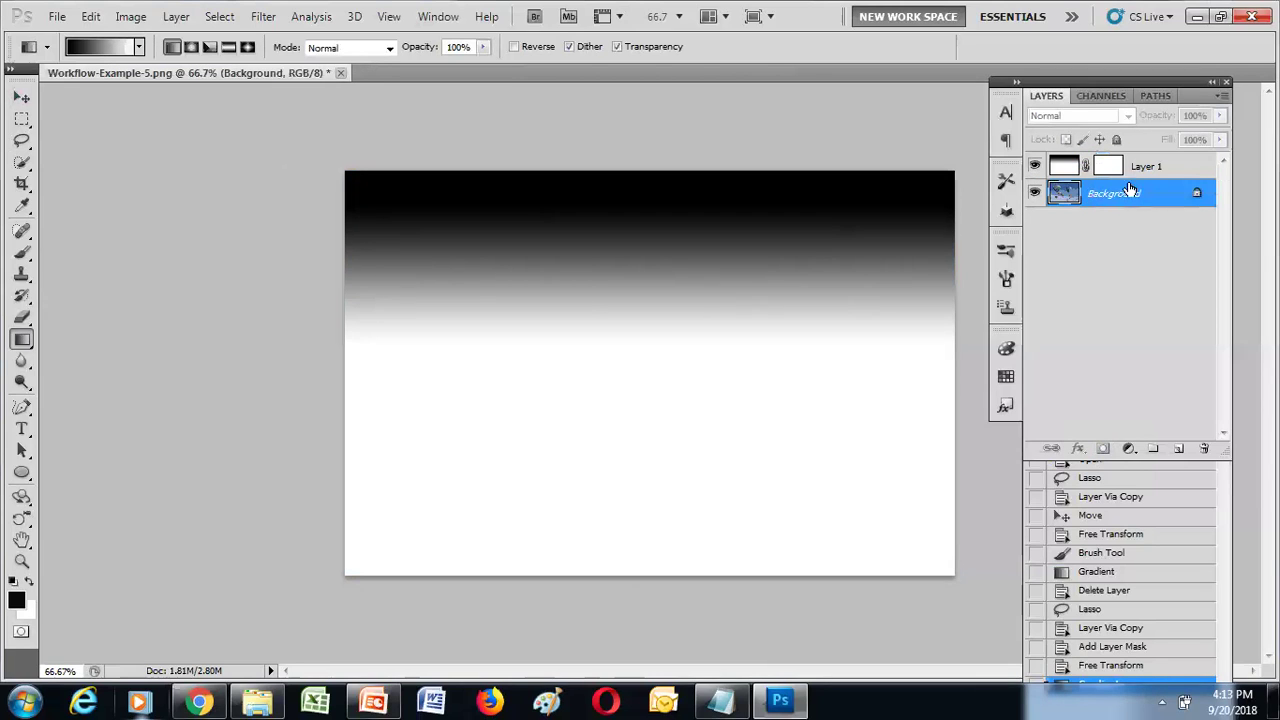
click(1035, 166)
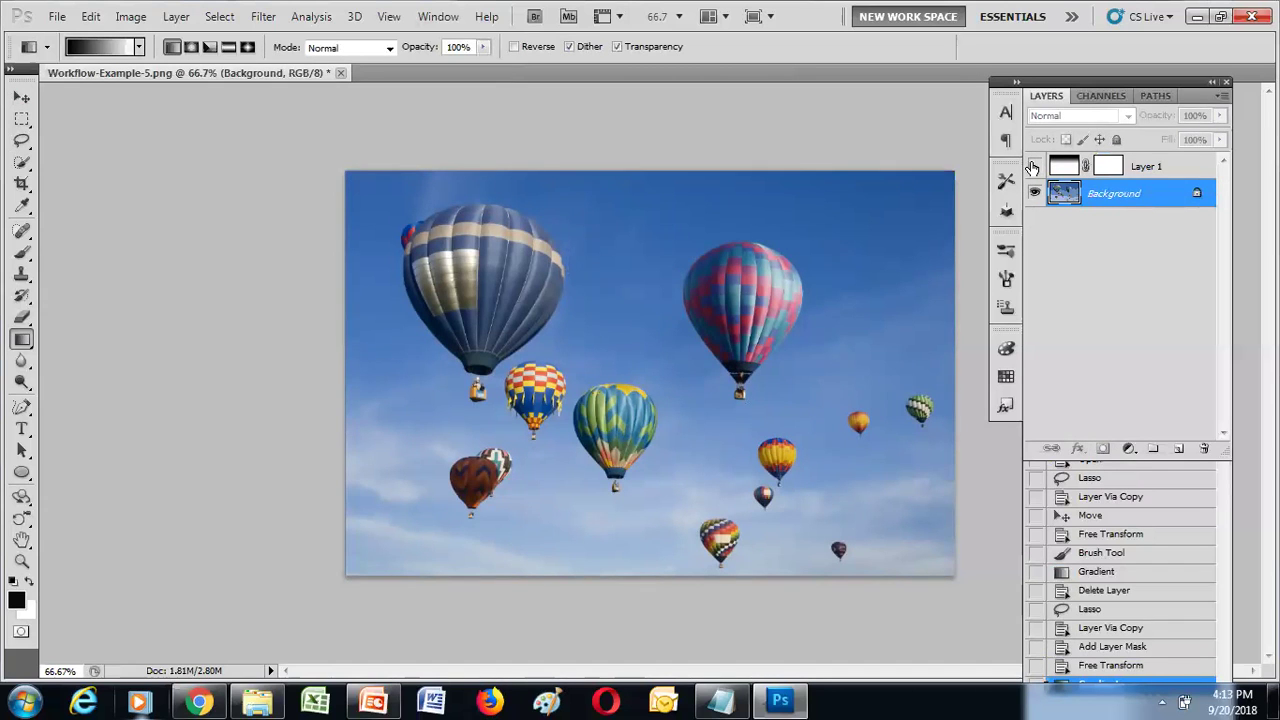
View Layer 1's mask display options and accept them, and undo the gradient on the layer's image
double_click(1108, 166)
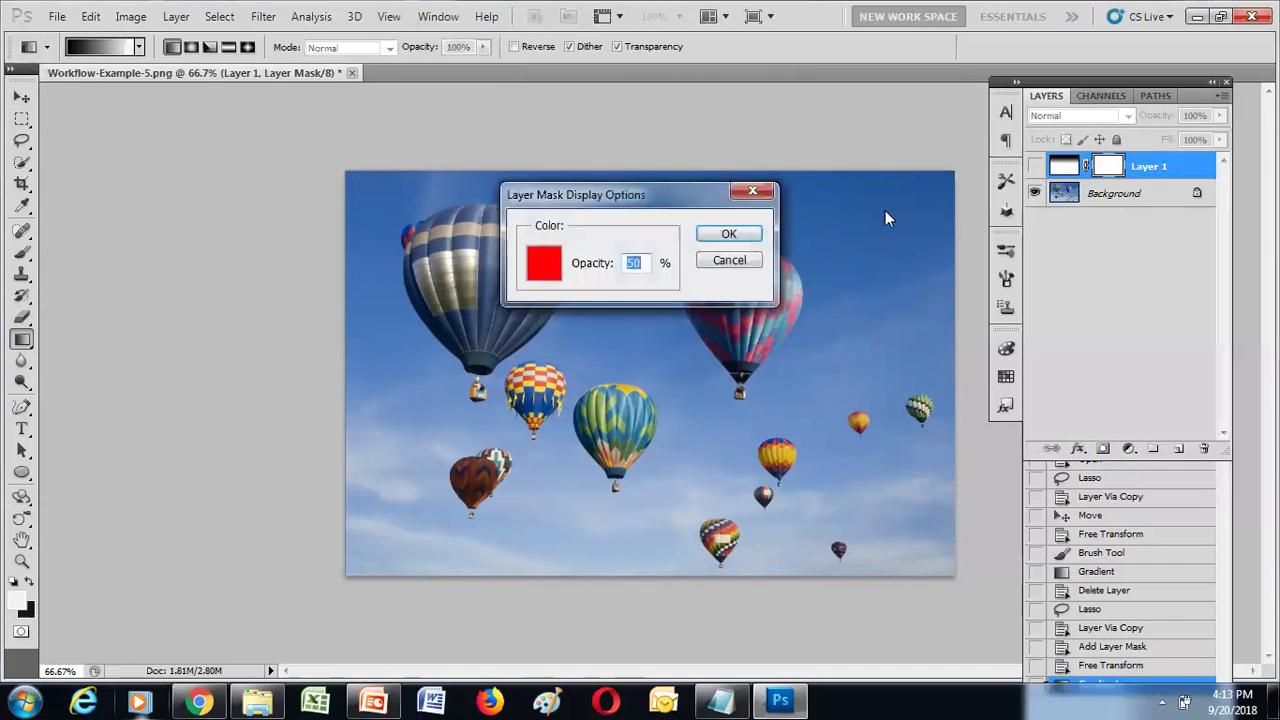
click(729, 234)
click(1066, 168)
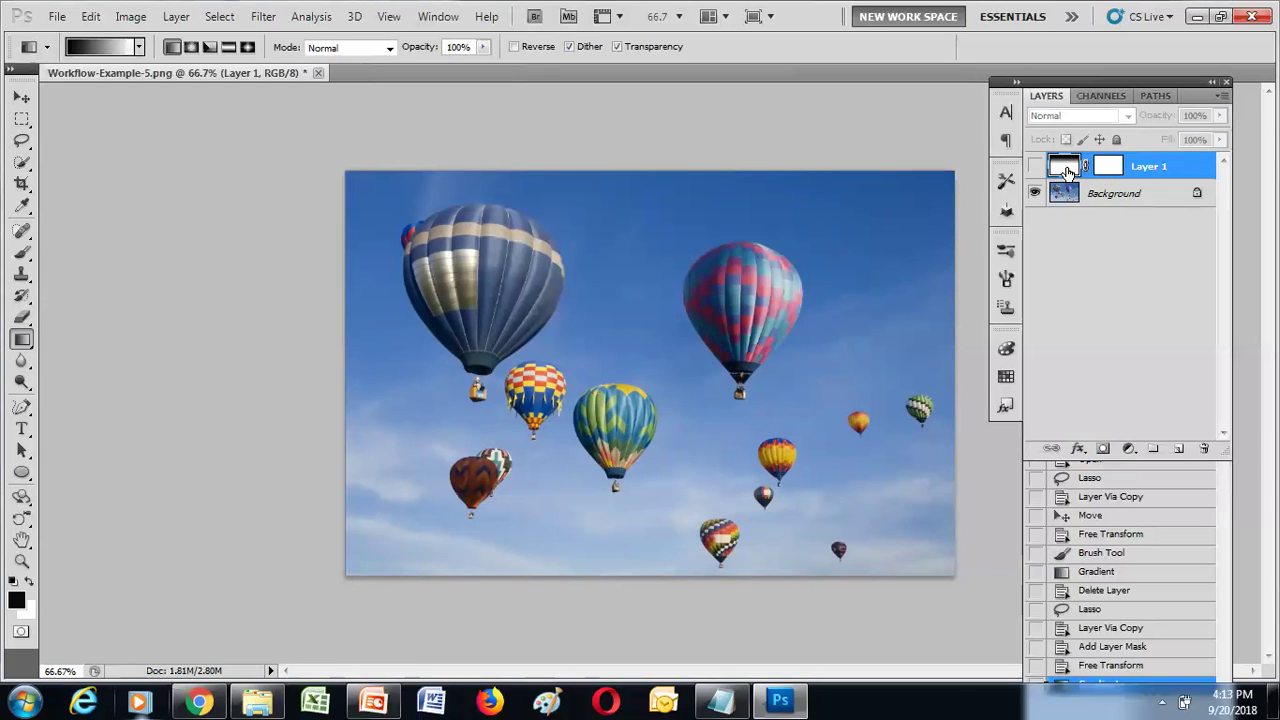
key(ctrl+z)
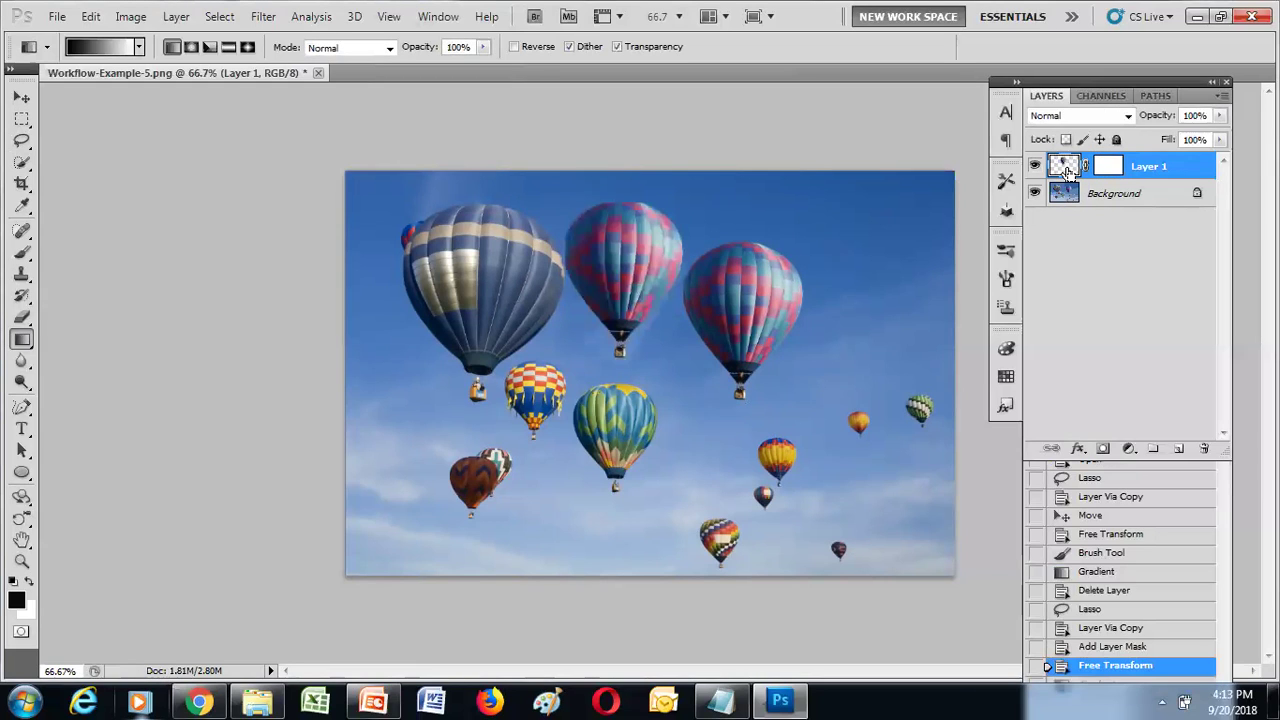
Try a slanted gradient upward across the original pink-and-blue balloon on Layer 1's image, and undo it
right_click(1145, 163)
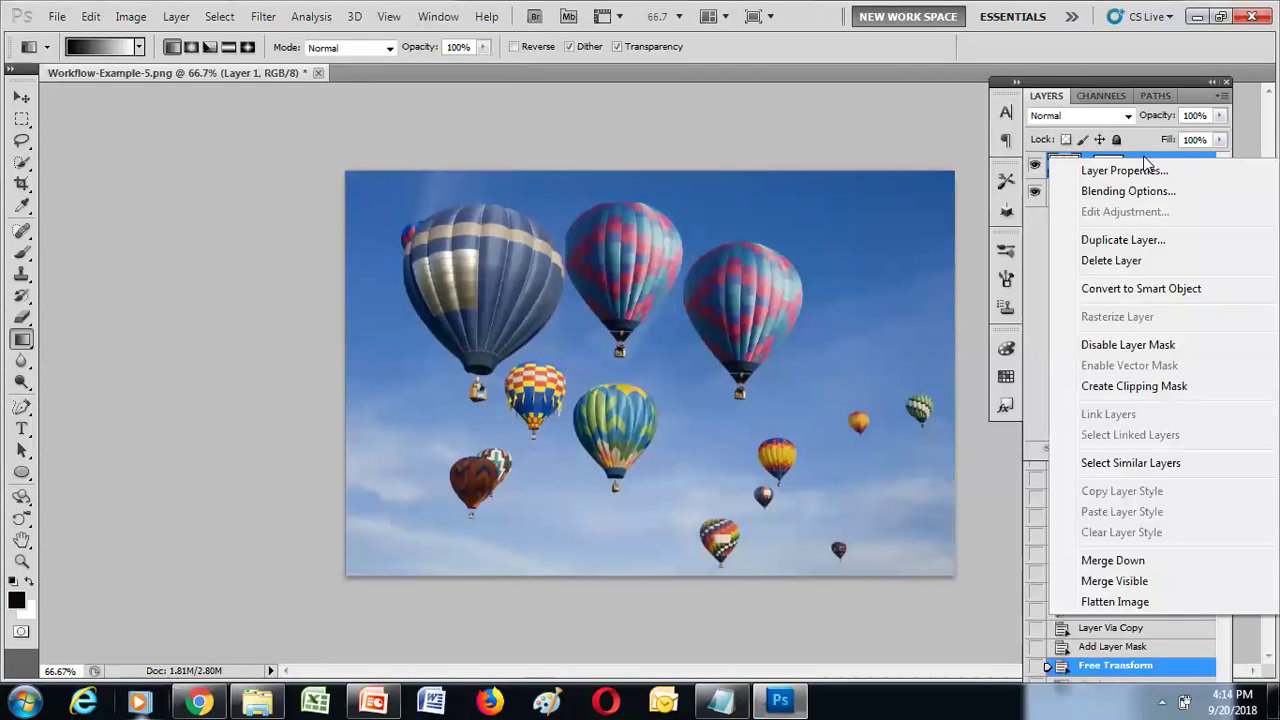
key(Escape)
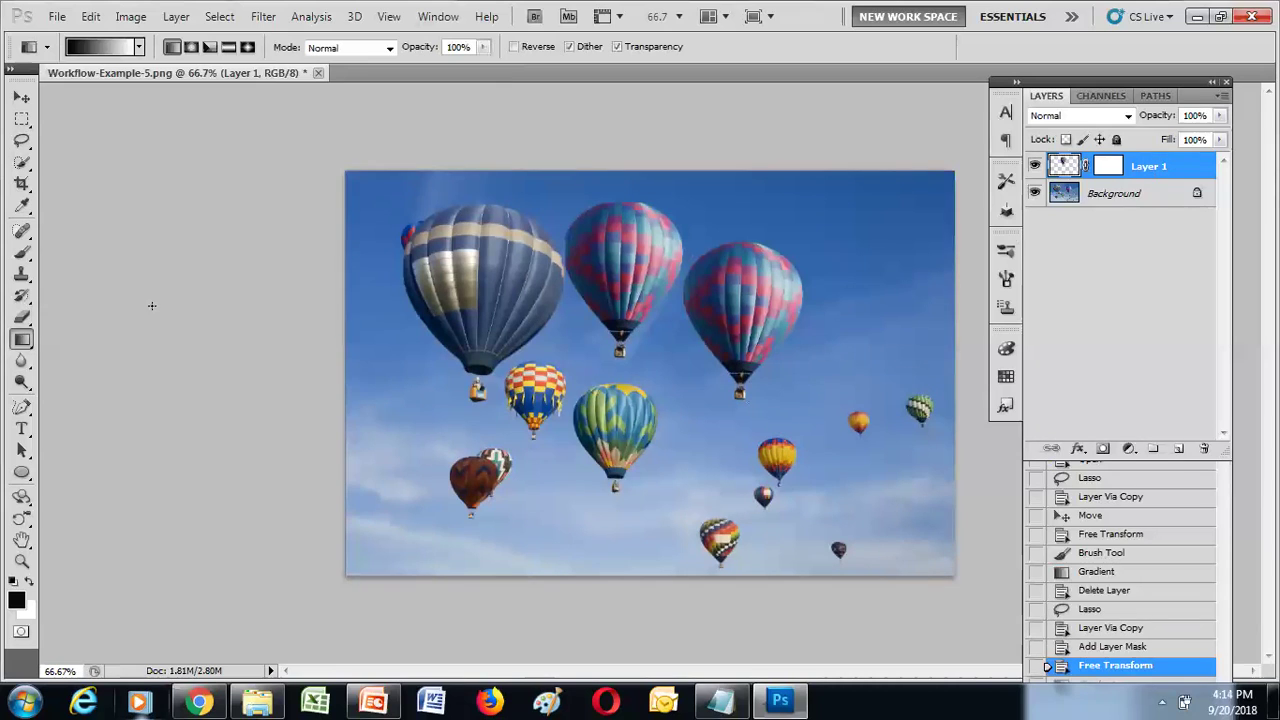
drag(716, 364, 738, 284)
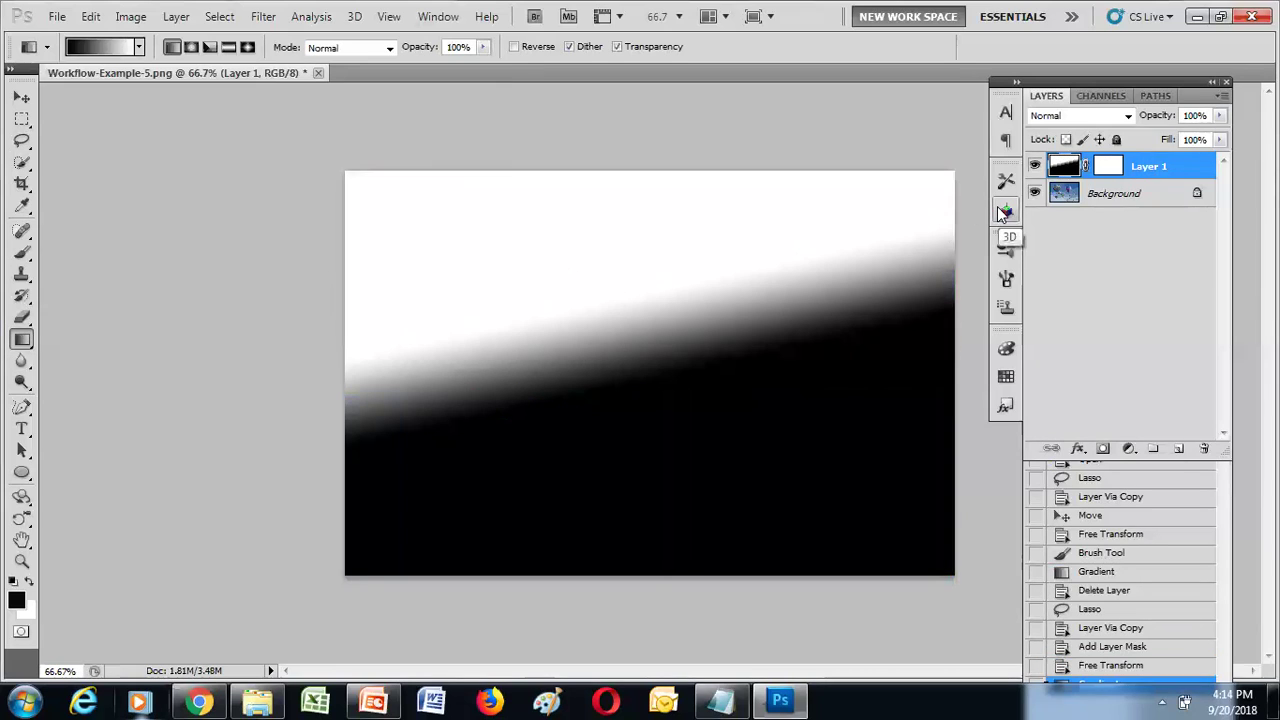
key(ctrl+z)
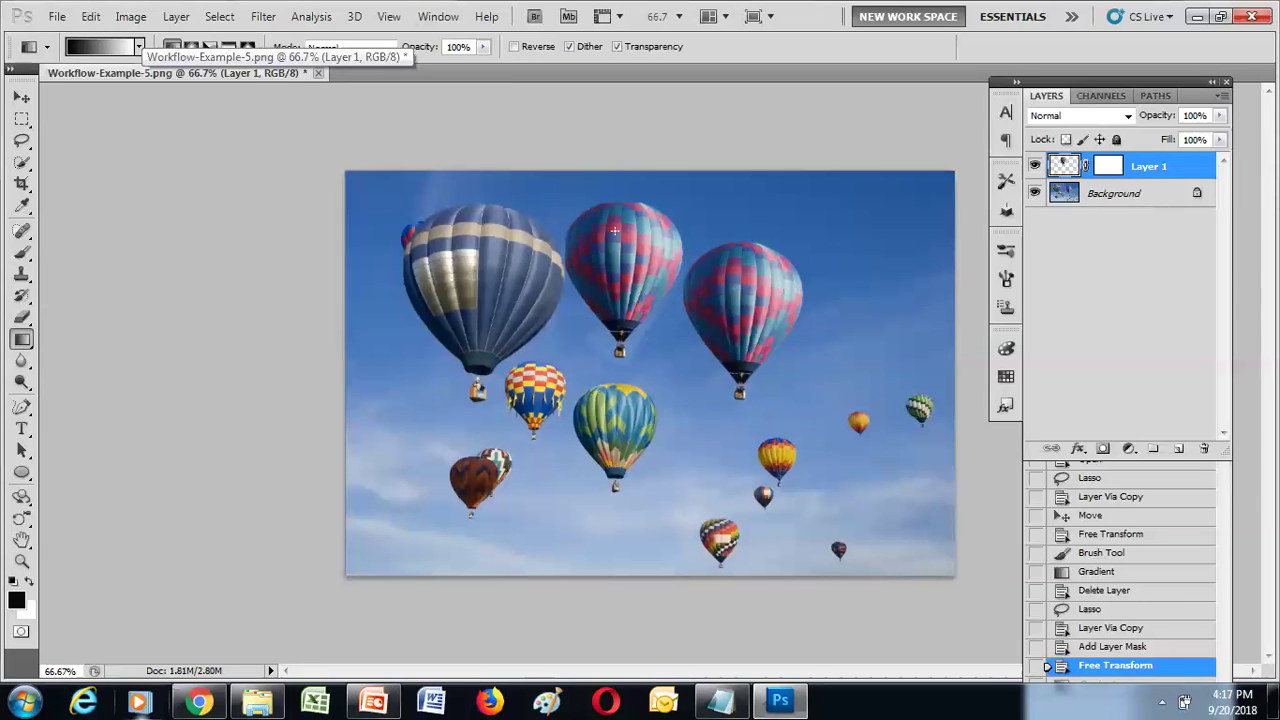
Duplicate Layer 1 together with its mask and delete the layer mask from the duplicate
click(1086, 168)
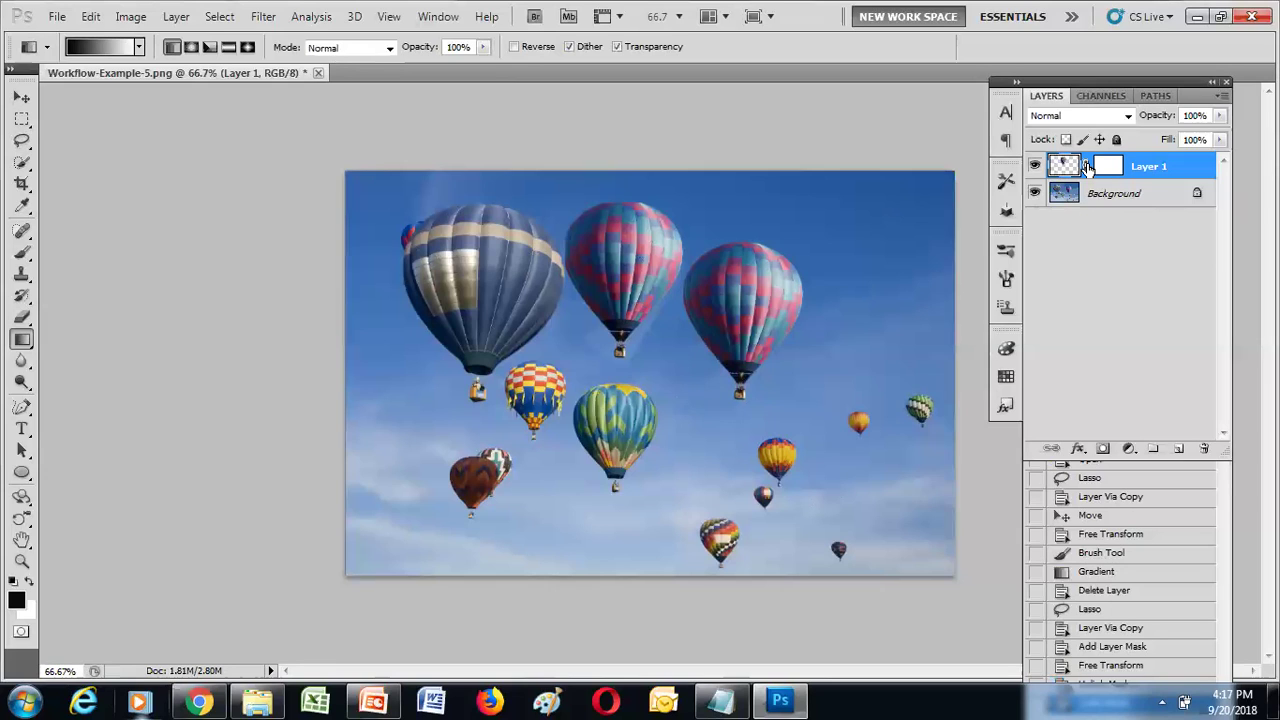
drag(1104, 168, 1106, 182)
key(ctrl+j)
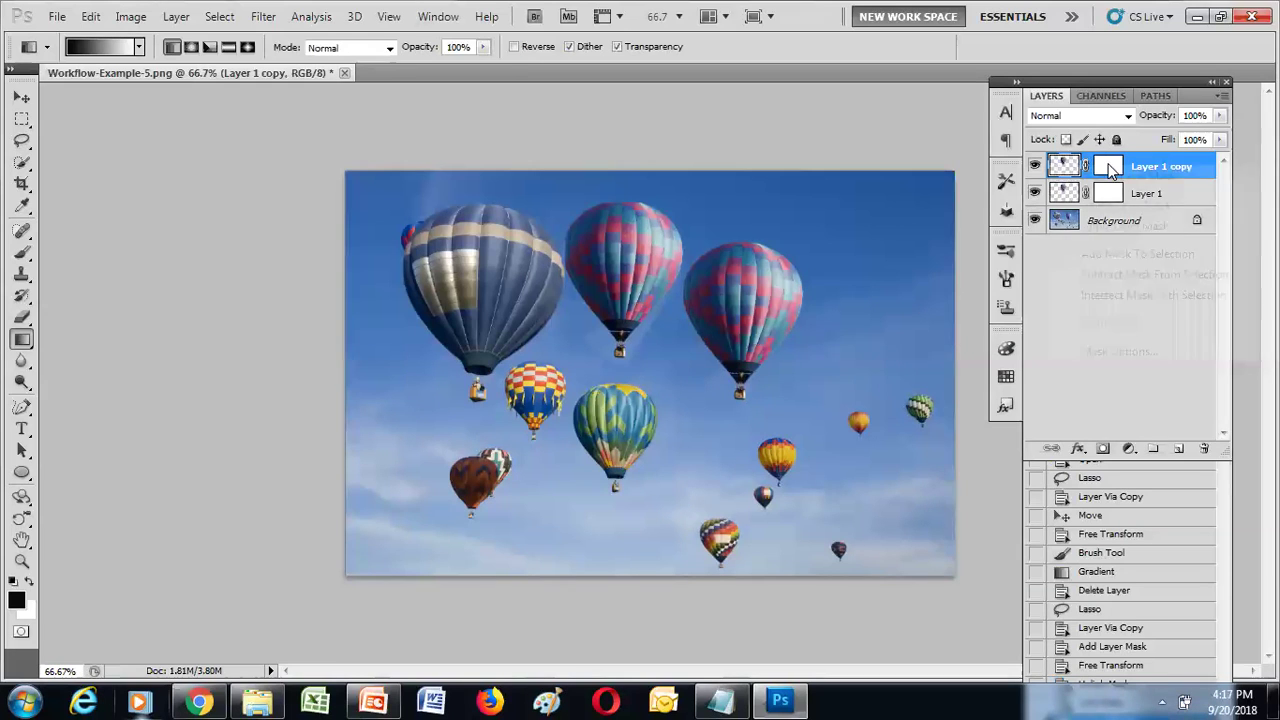
right_click(1108, 166)
click(1125, 205)
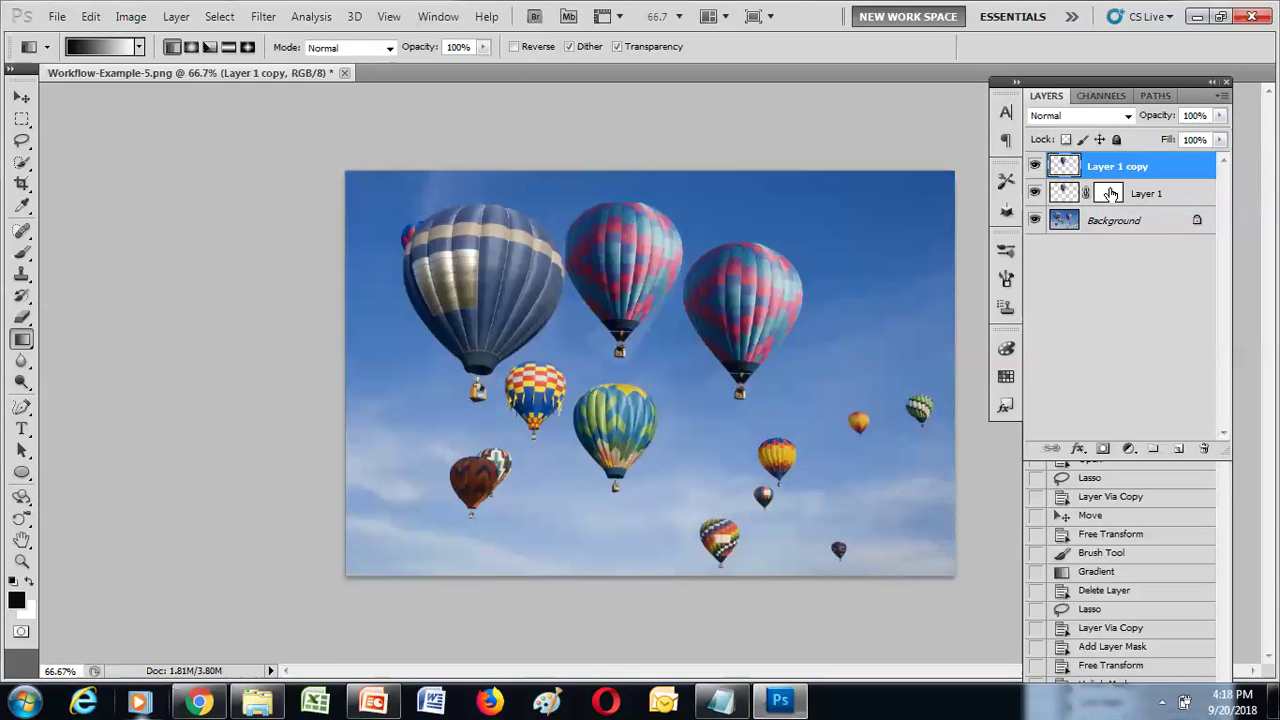
Copy Layer 1's mask onto the duplicate layer and delete the copied mask
drag(1107, 194, 1108, 166)
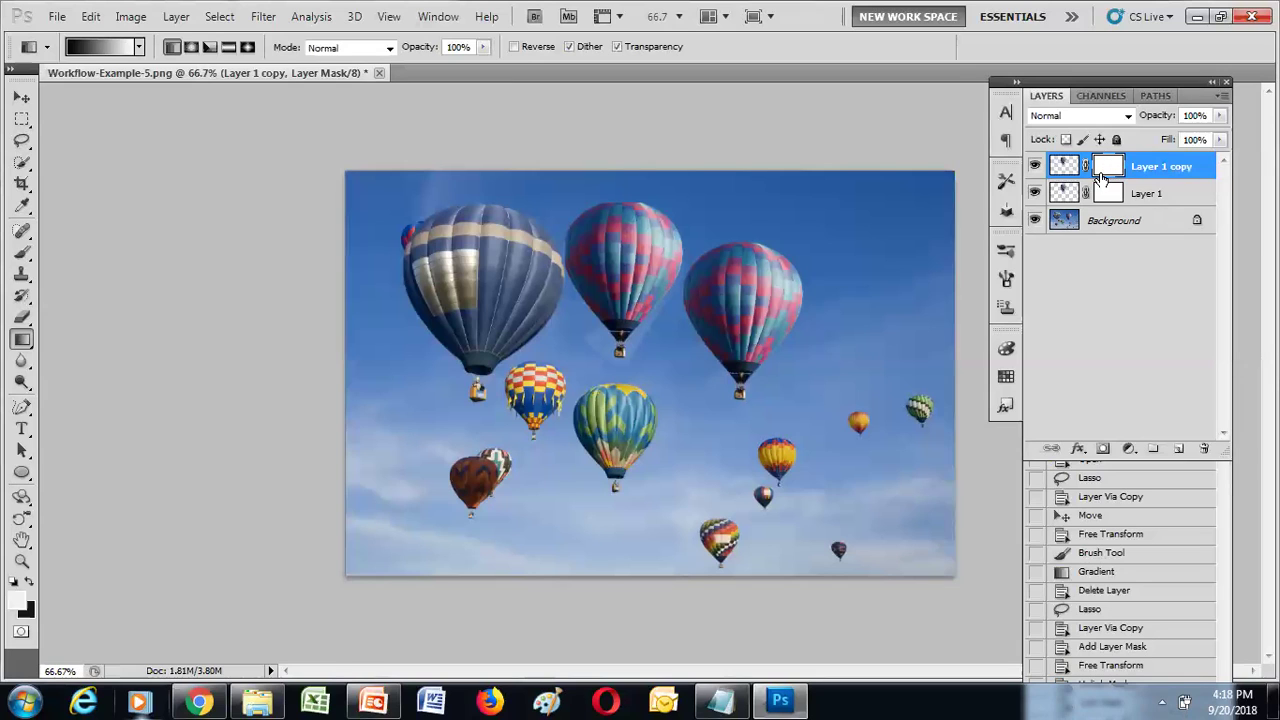
right_click(1104, 172)
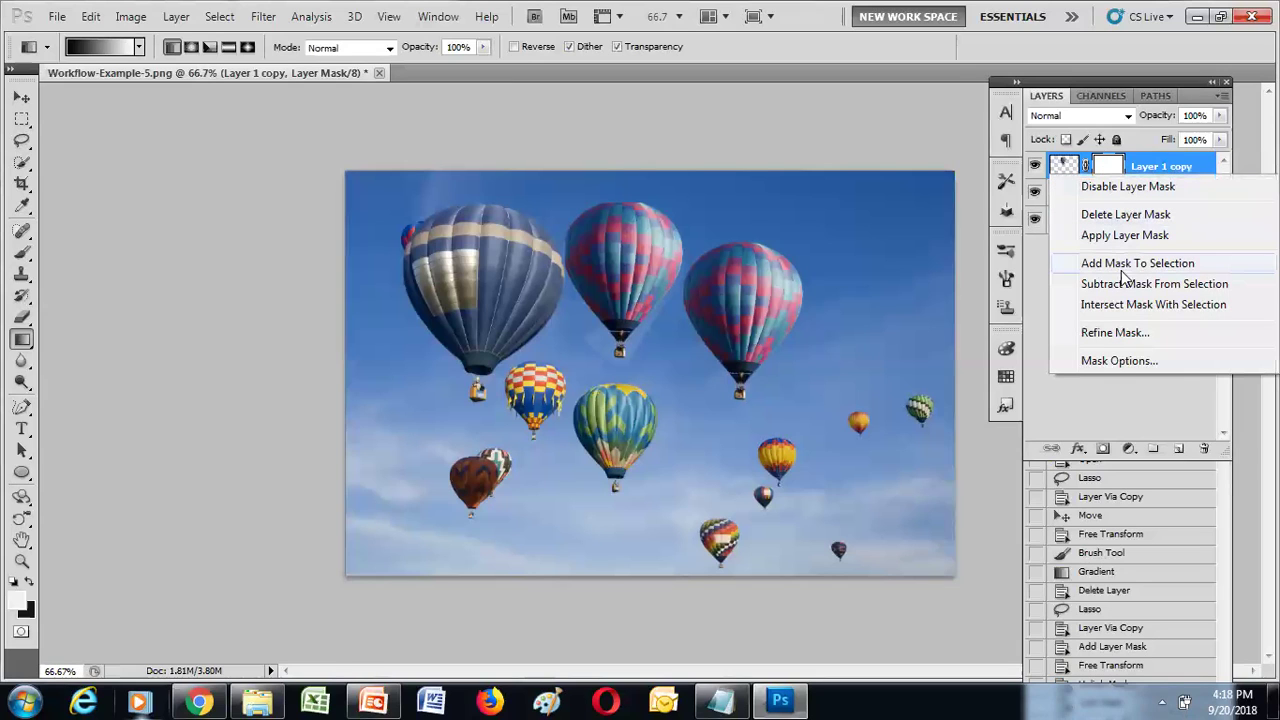
click(1126, 214)
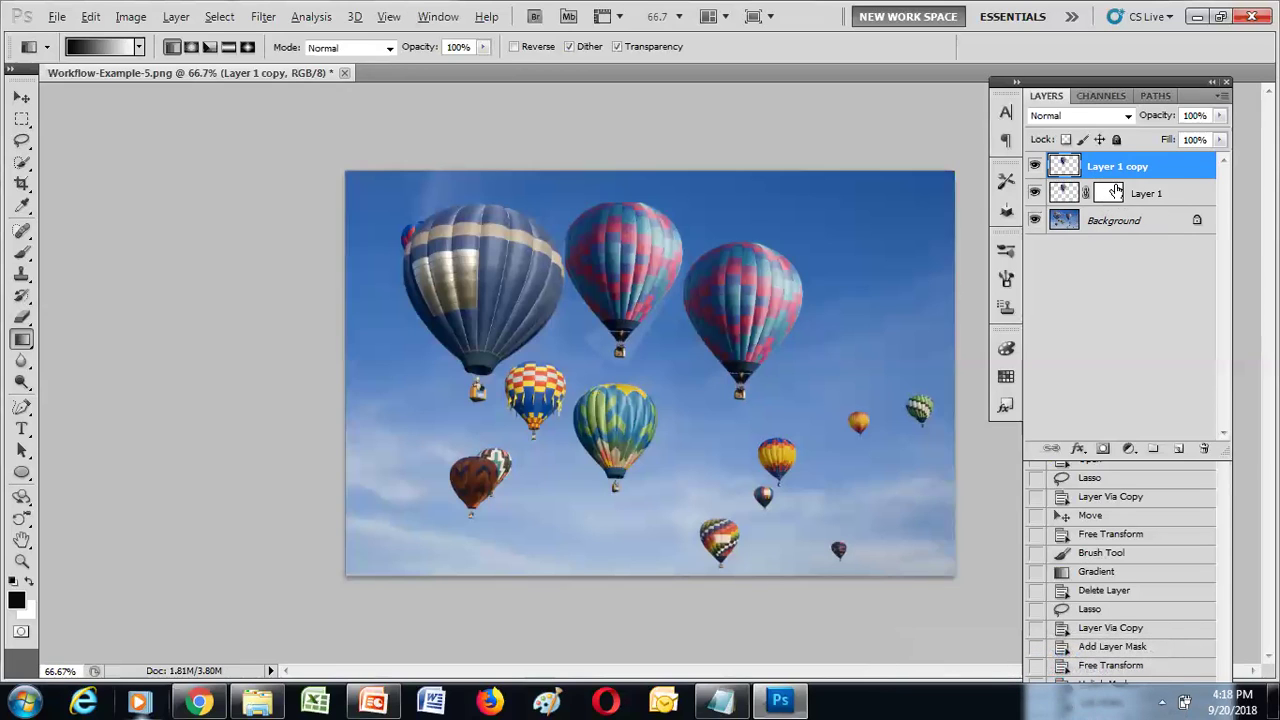
Copy Layer 1's mask onto the duplicate layer again, and dismiss the display options of Layer 1's mask without changes
drag(1106, 196, 1105, 166)
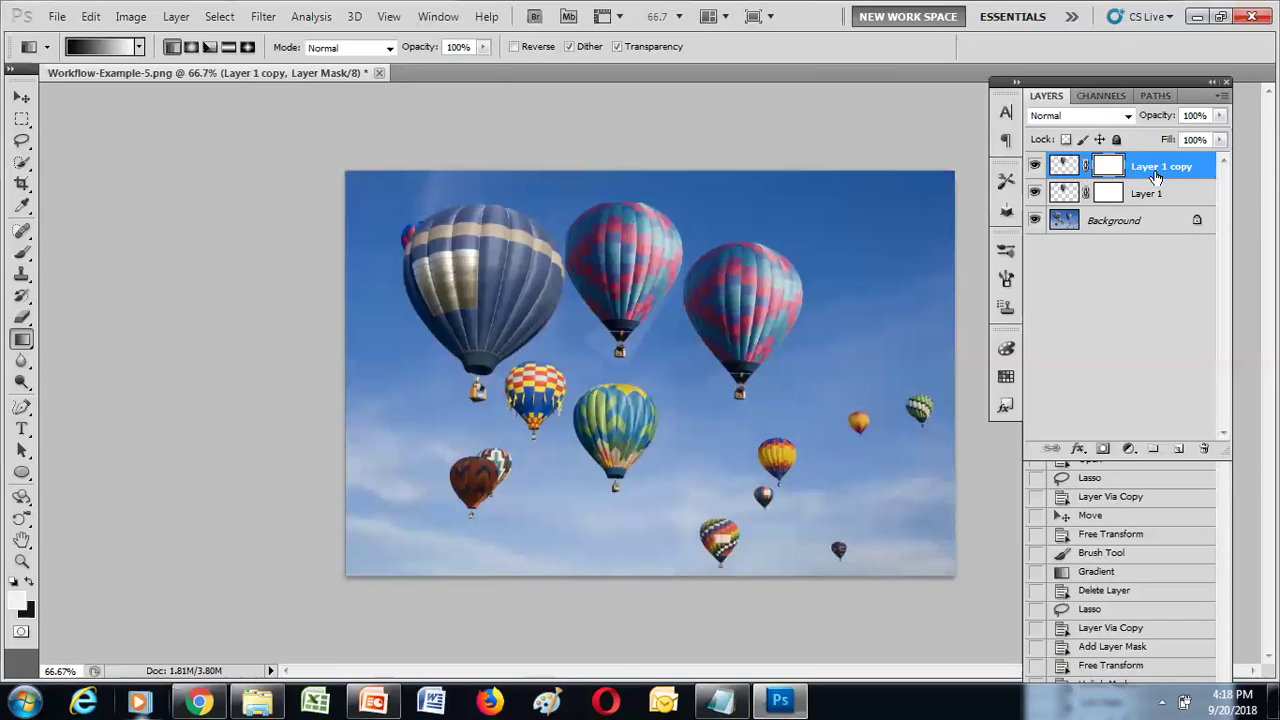
double_click(1109, 193)
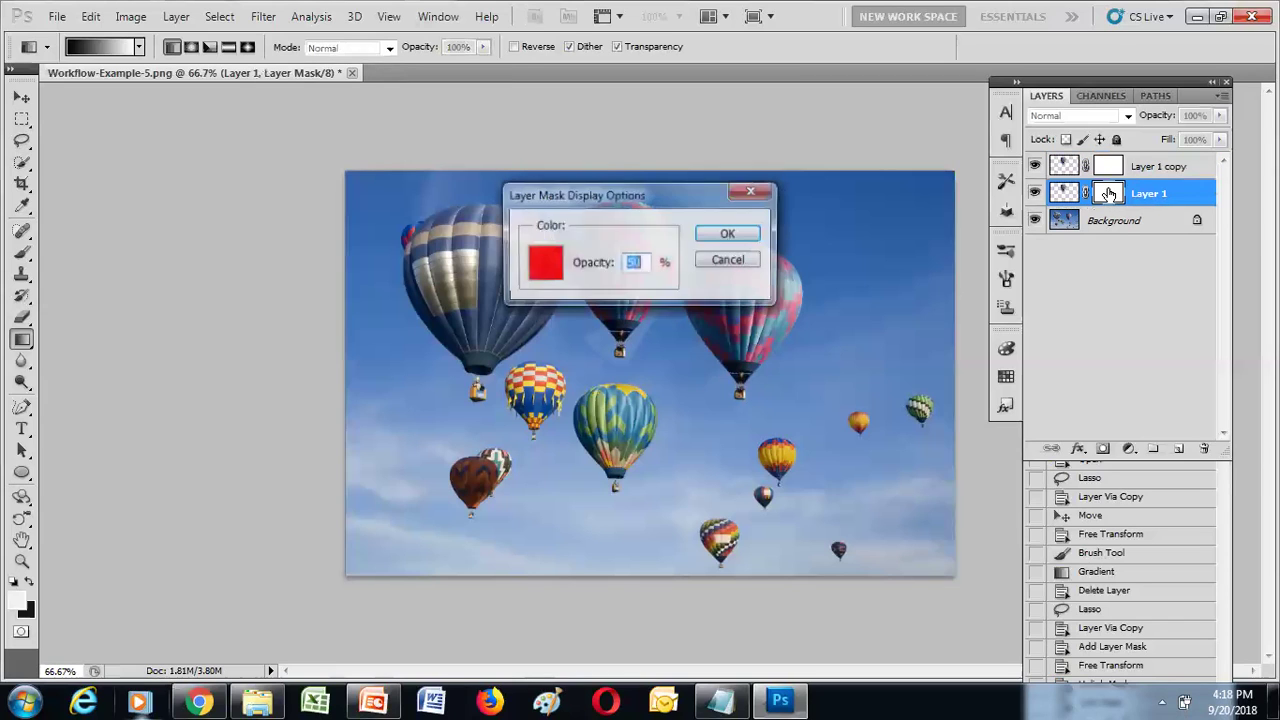
click(752, 190)
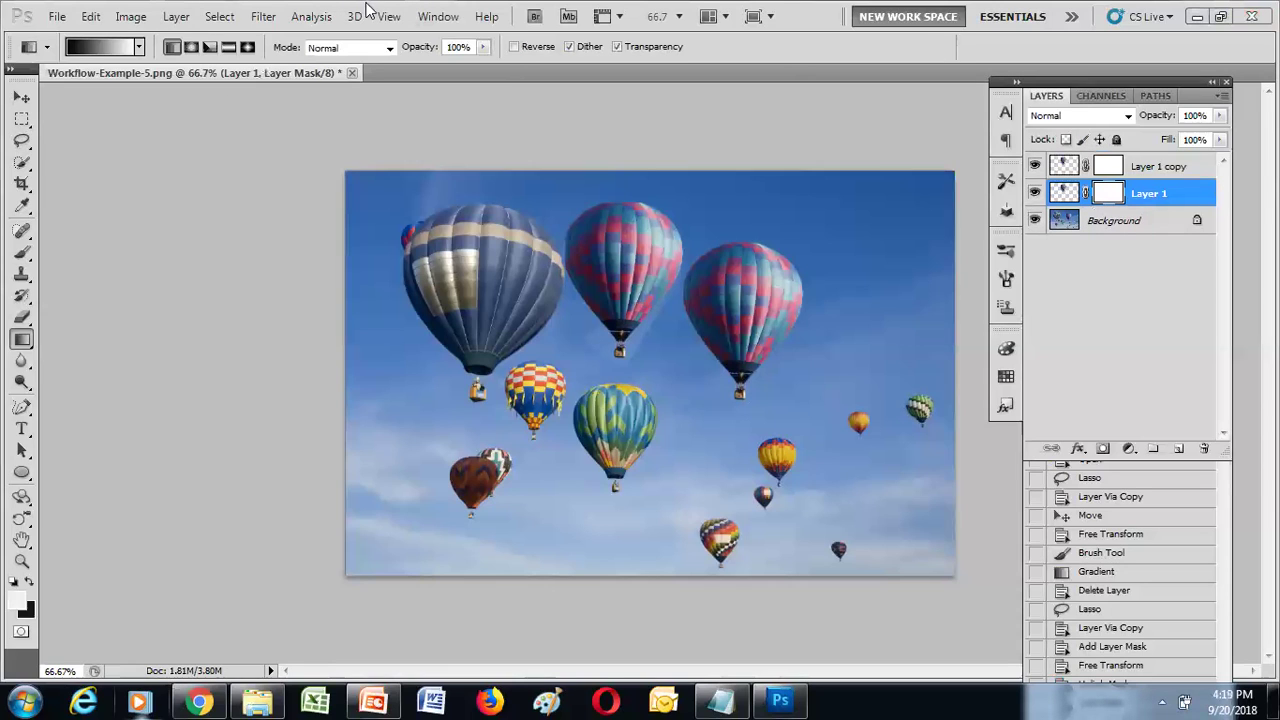
Display the density and feather settings of Layer 1's mask and try out its density, keeping it at 100%
click(434, 20)
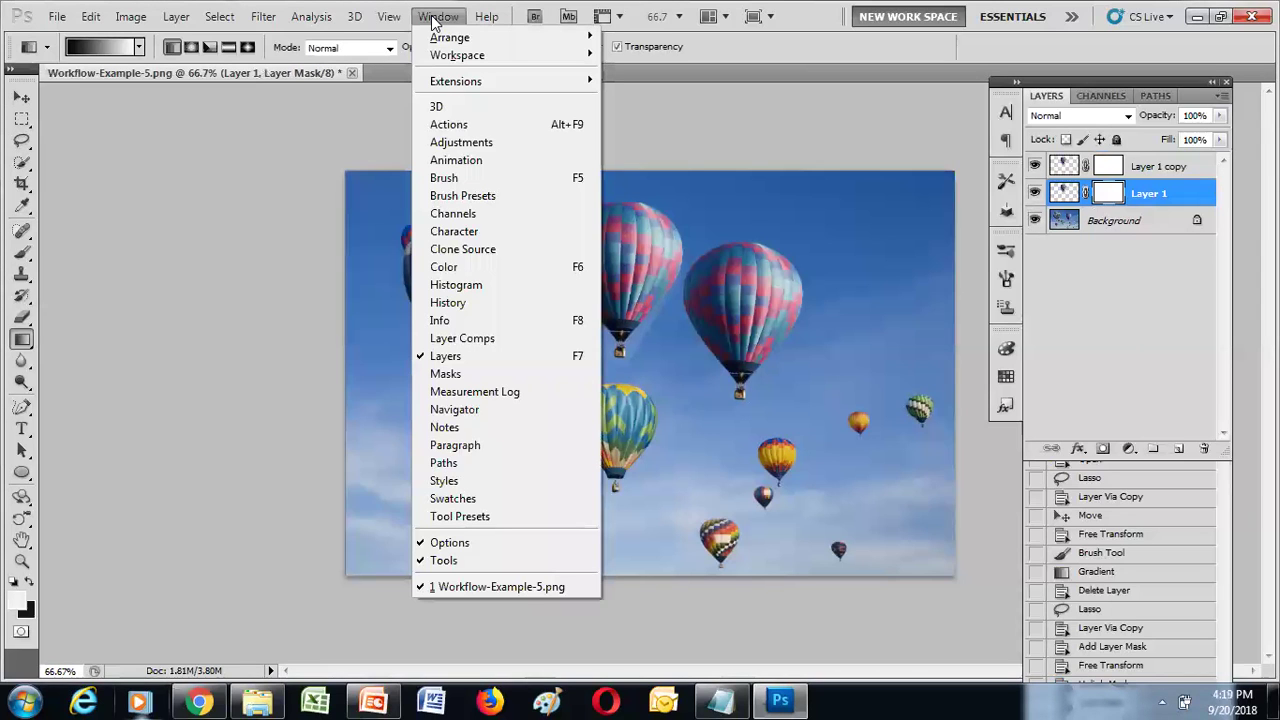
click(474, 374)
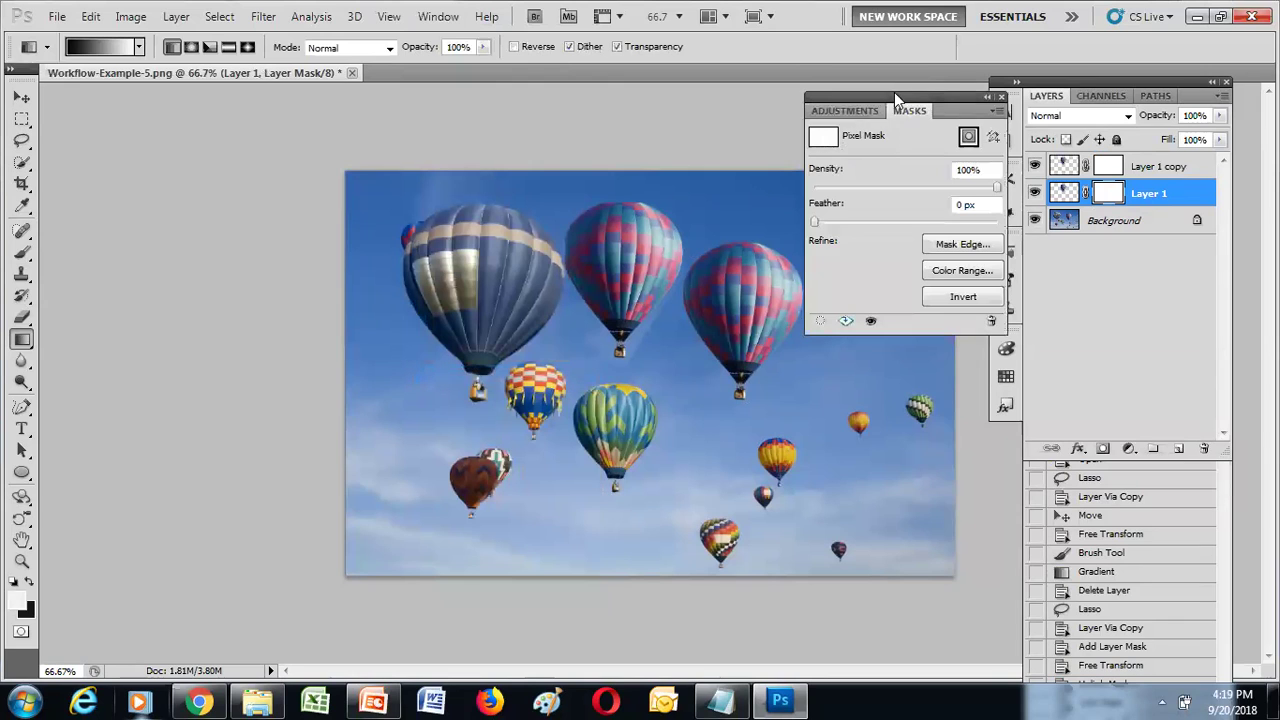
drag(897, 100, 875, 167)
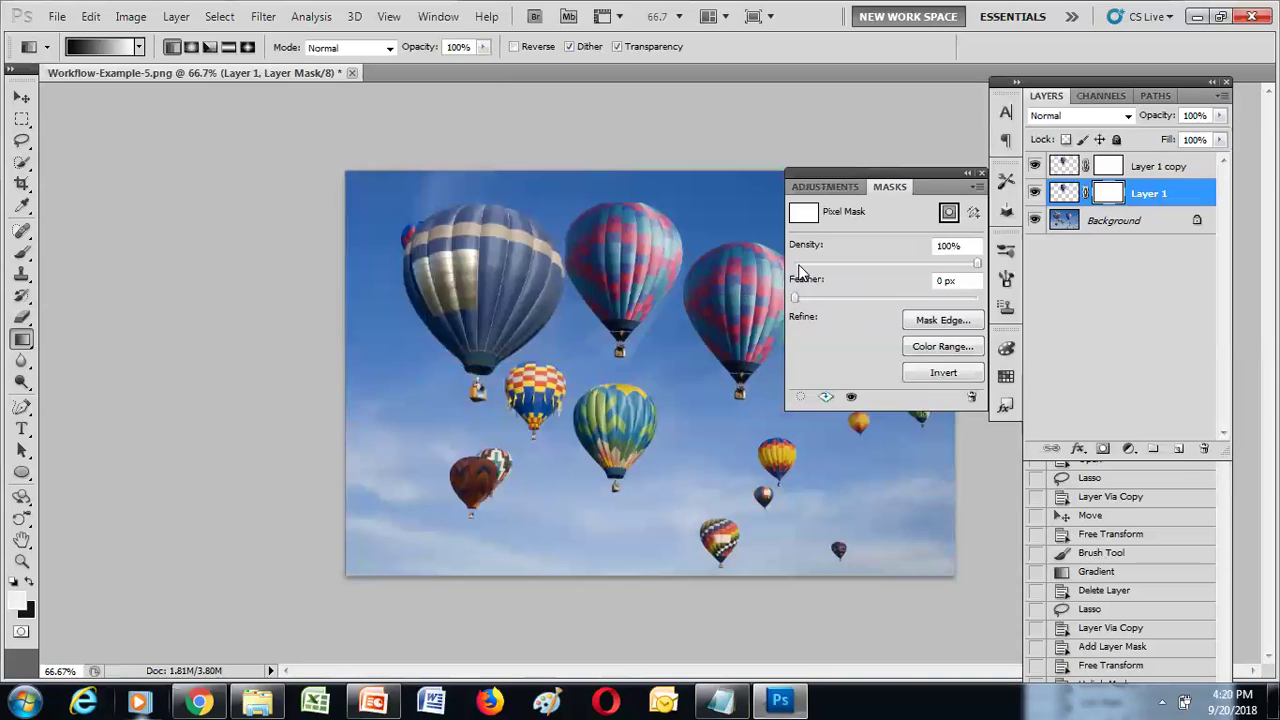
mouse_move(977, 264)
mouse_down()
mouse_move(797, 271)
mouse_move(988, 278)
mouse_up()
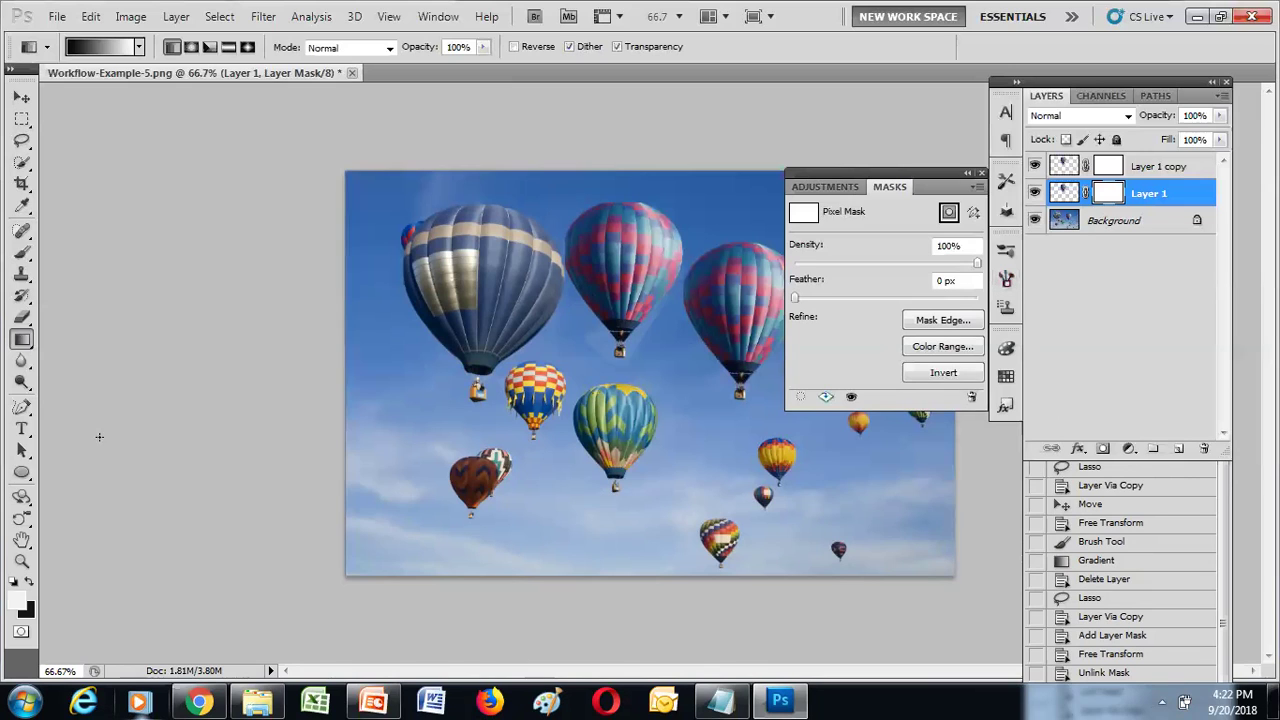
Close Workflow-Example-5.png without saving, open the man-running.jpg image, and hide the mask settings
click(353, 73)
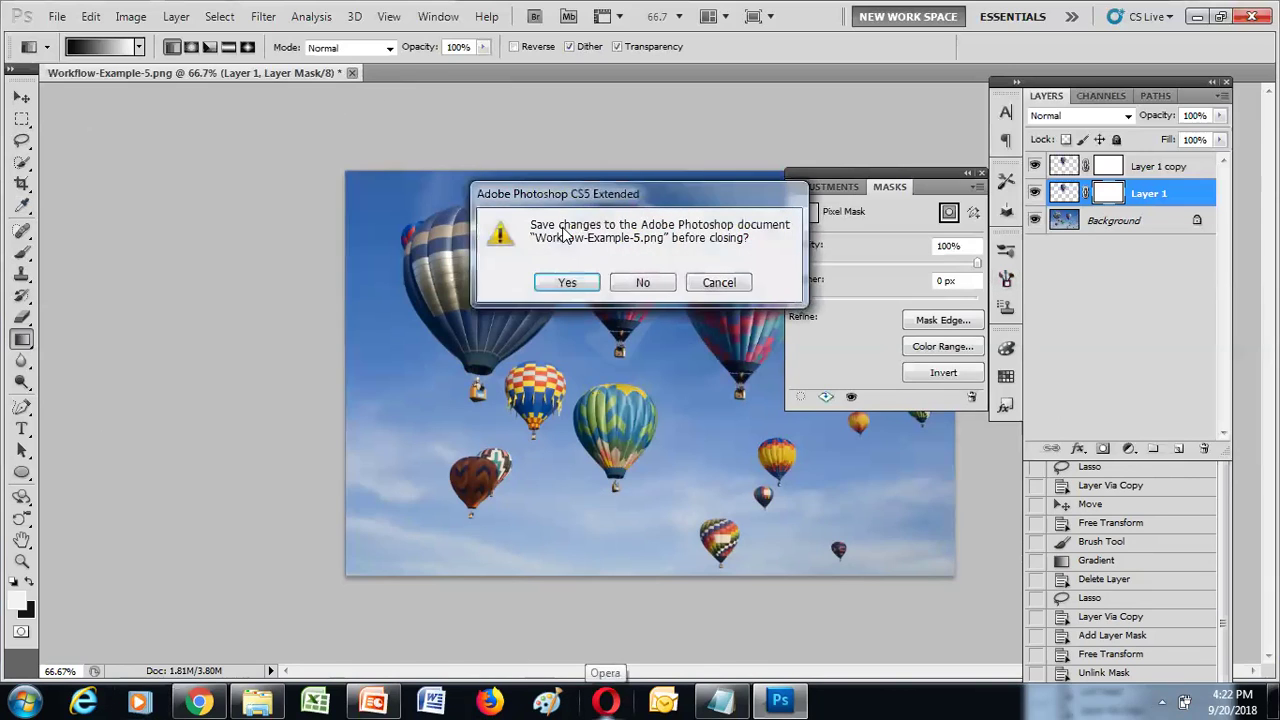
click(645, 284)
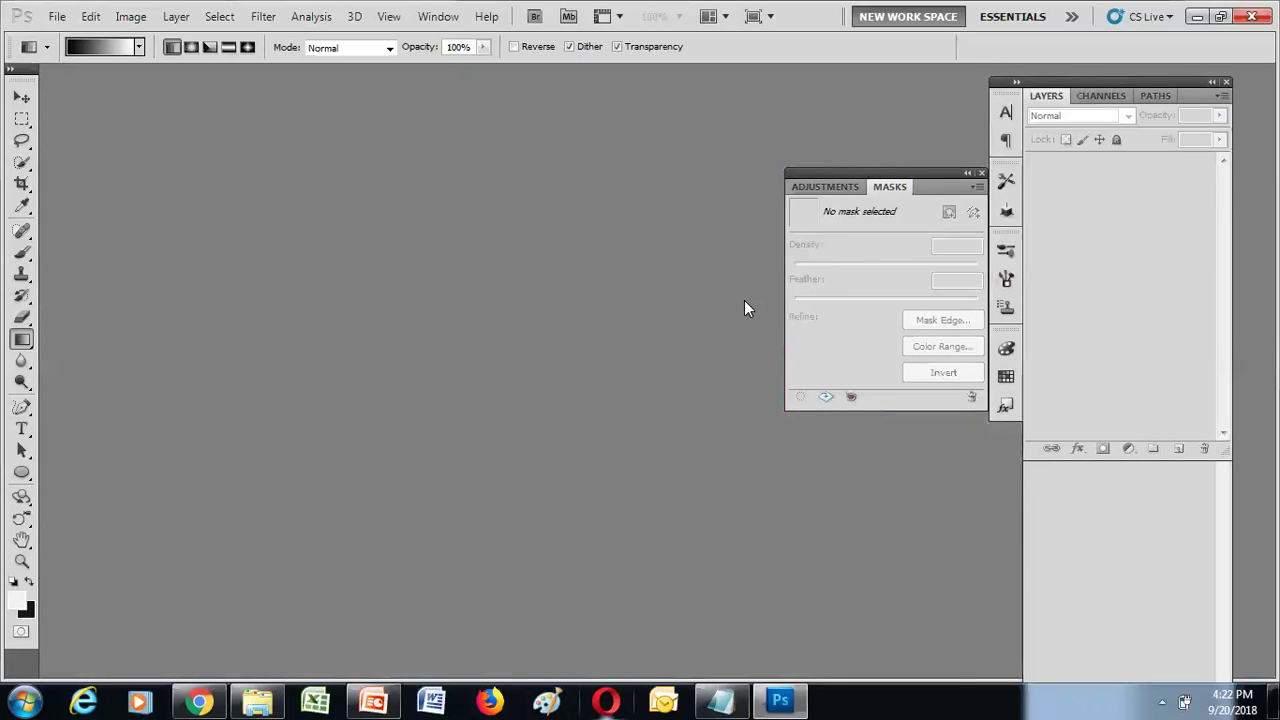
key(ctrl+o)
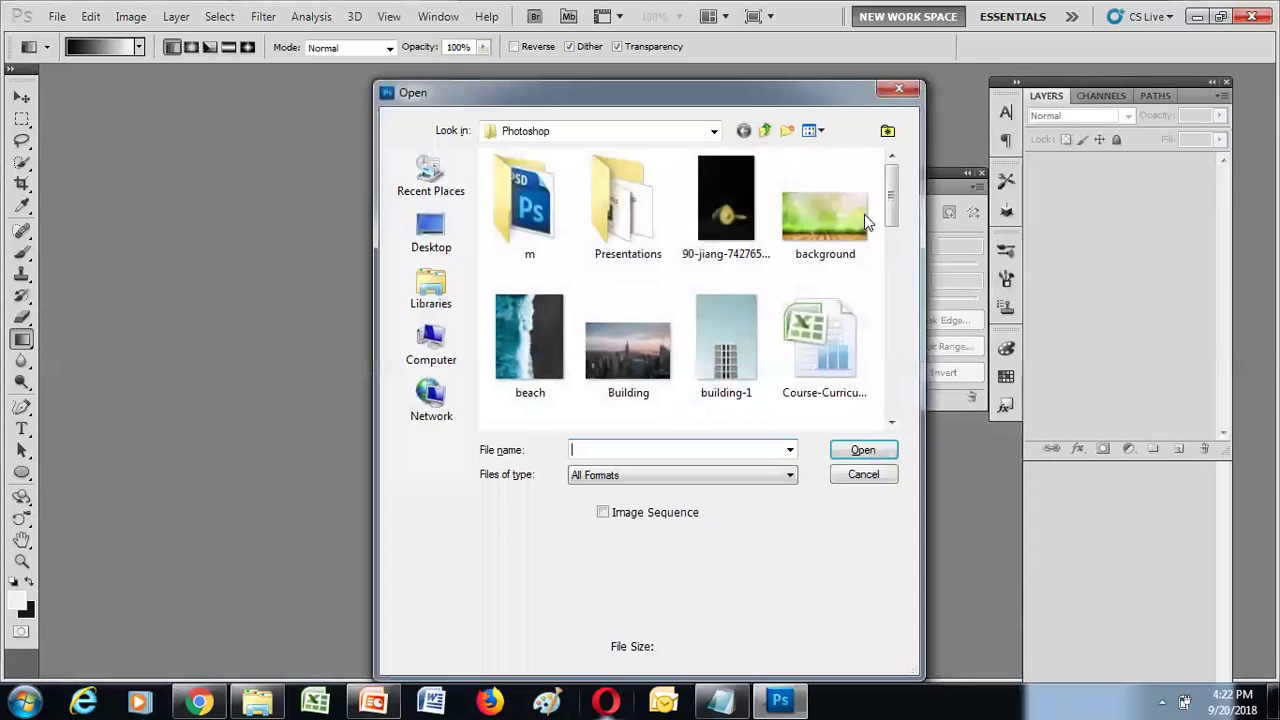
scroll(893, 220, down, 1)
drag(893, 220, 890, 269)
click(729, 343)
click(840, 445)
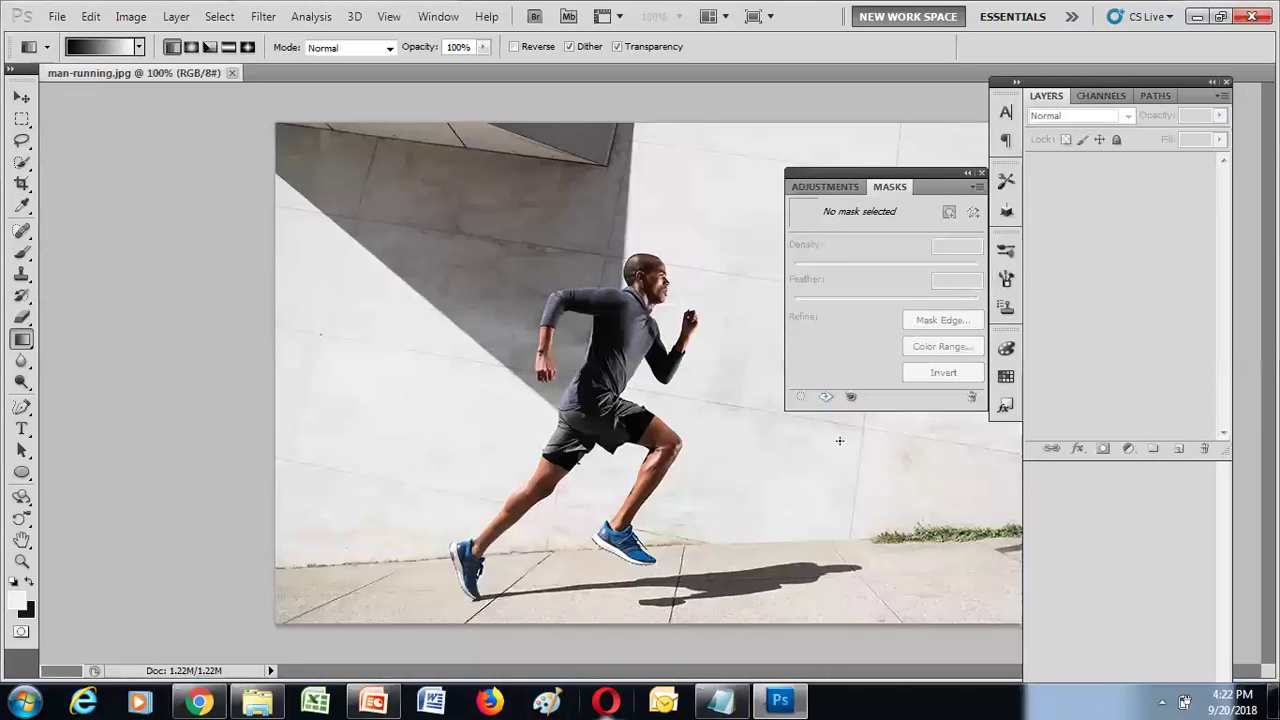
click(980, 174)
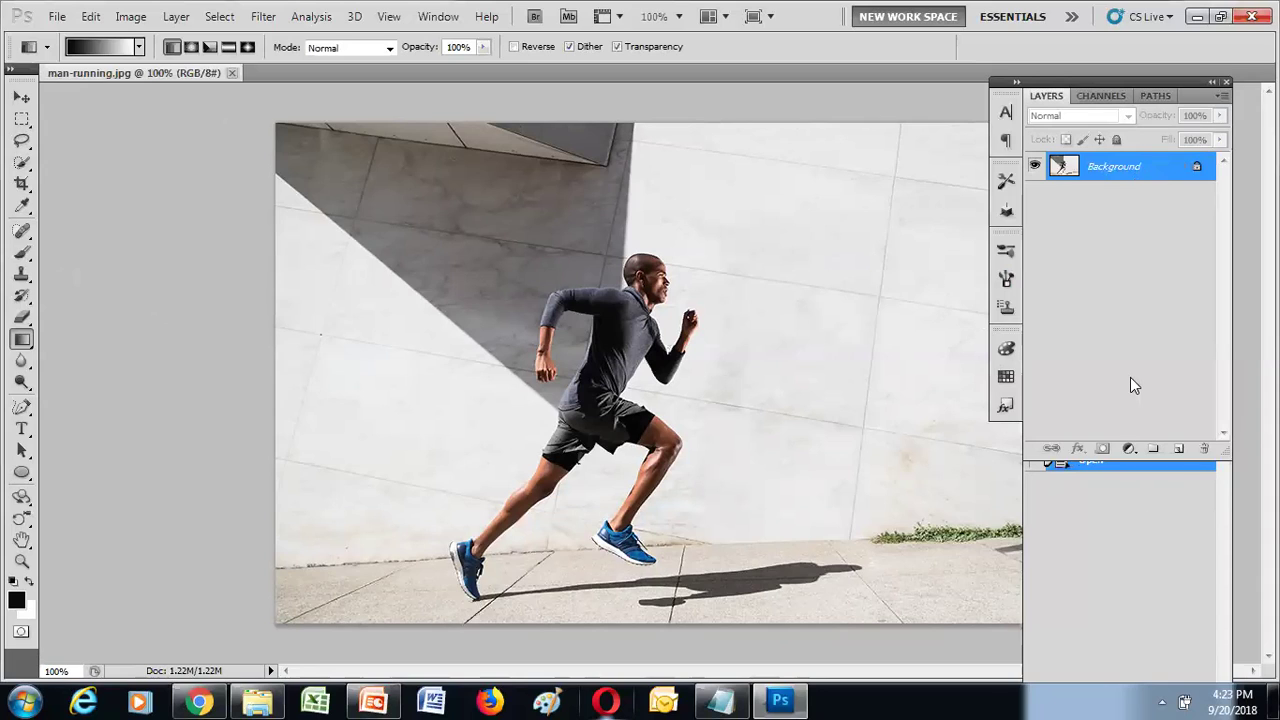
Duplicate the Background layer of man-running.jpg and rename the copy "man running"
right_click(1099, 168)
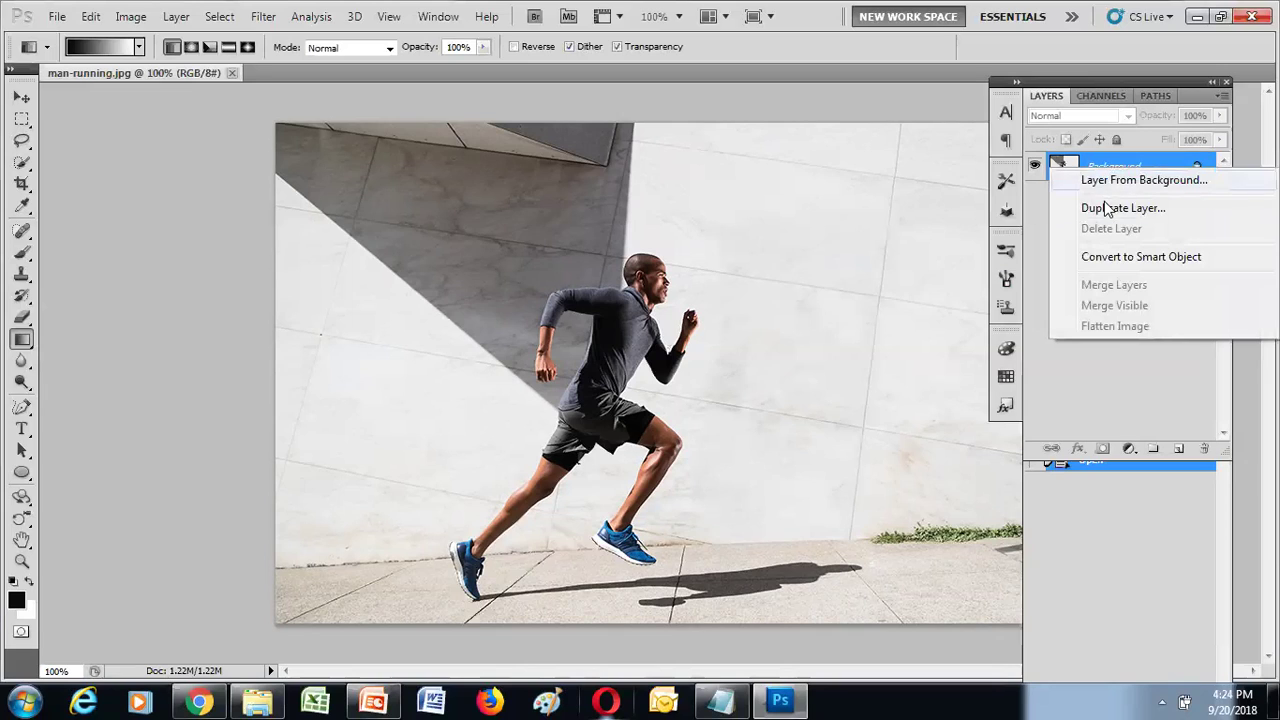
click(1040, 221)
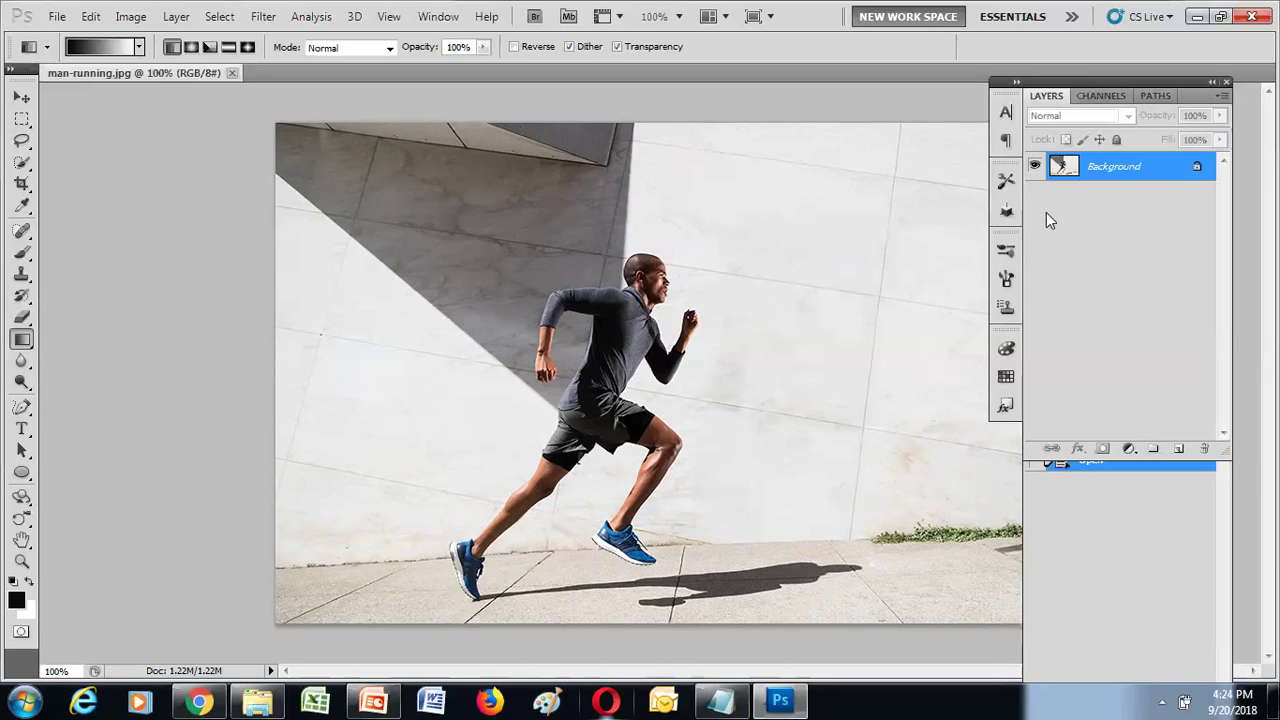
drag(1089, 165, 1180, 451)
drag(1128, 166, 1179, 452)
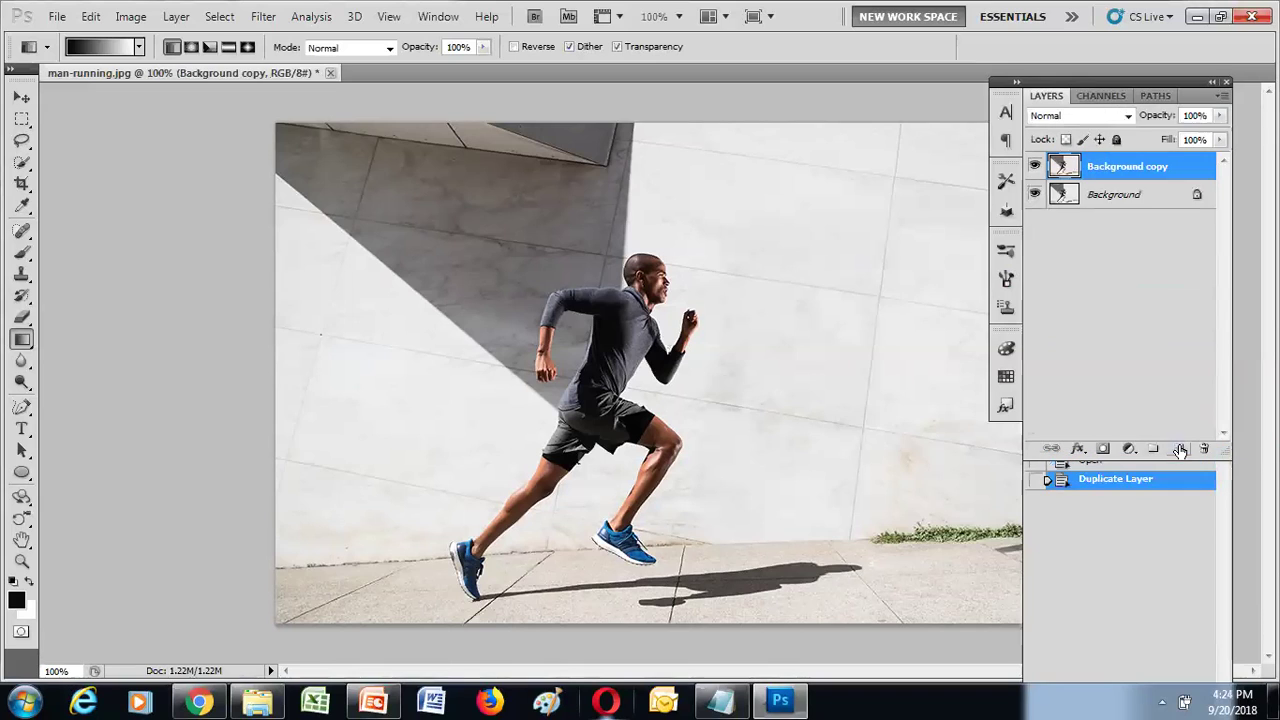
double_click(1135, 166)
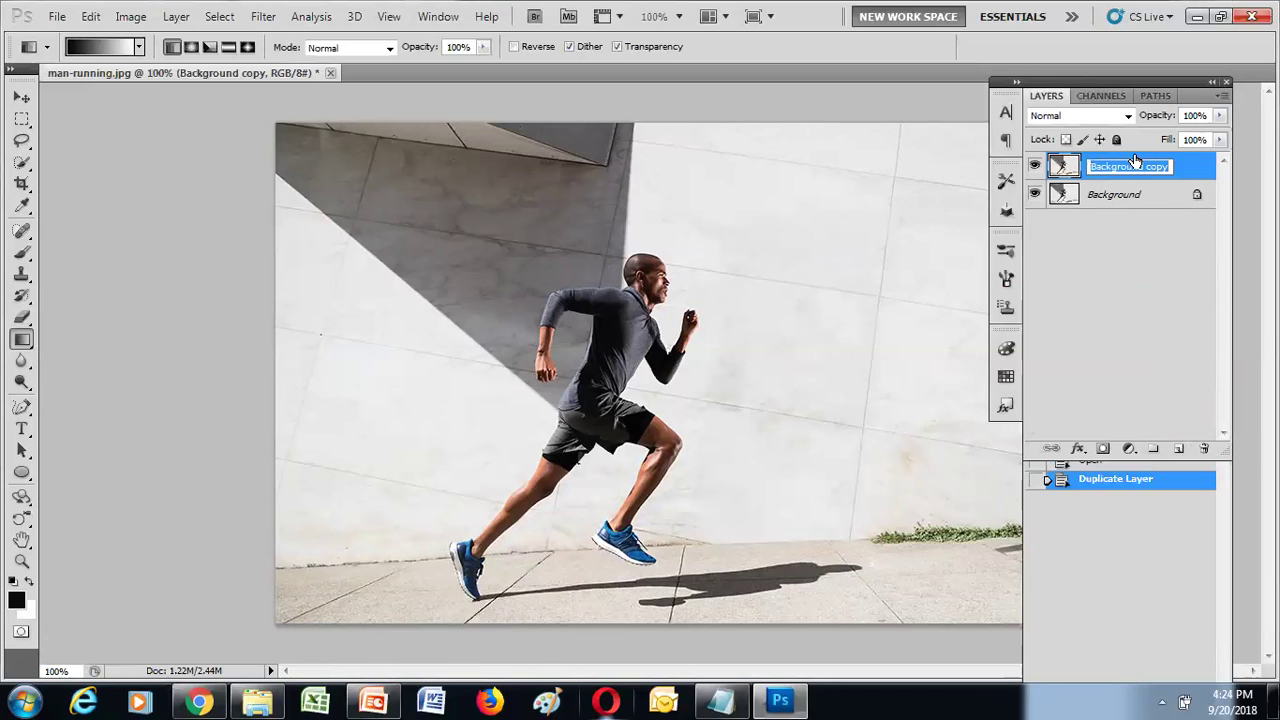
text(man running)
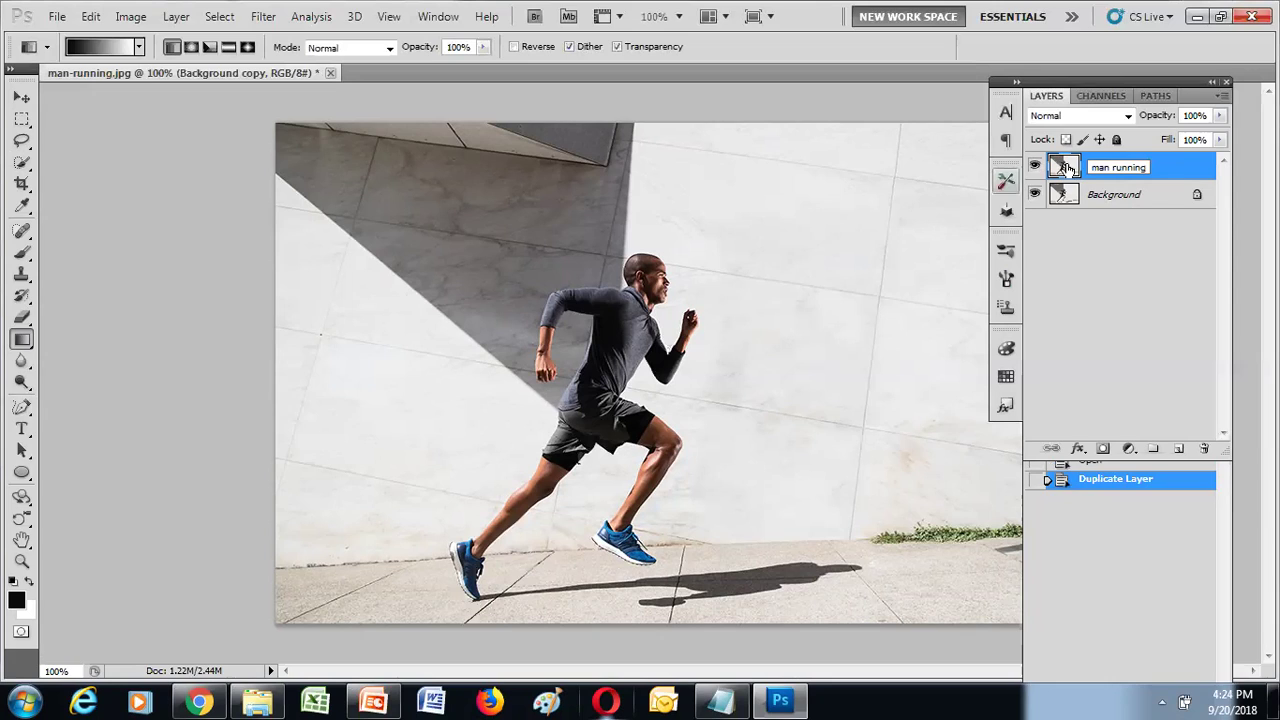
key(Return)
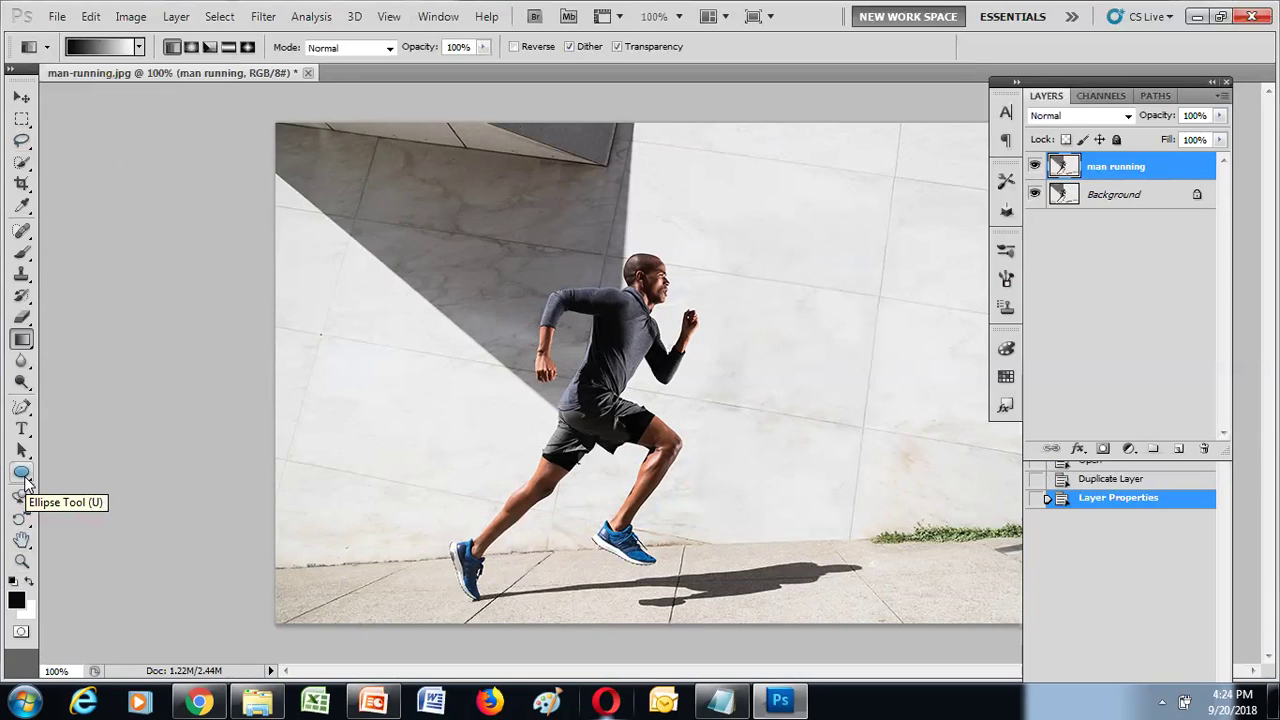
Set the man running layer's blend mode to Luminosity and activate the Quick Selection tool
click(21, 408)
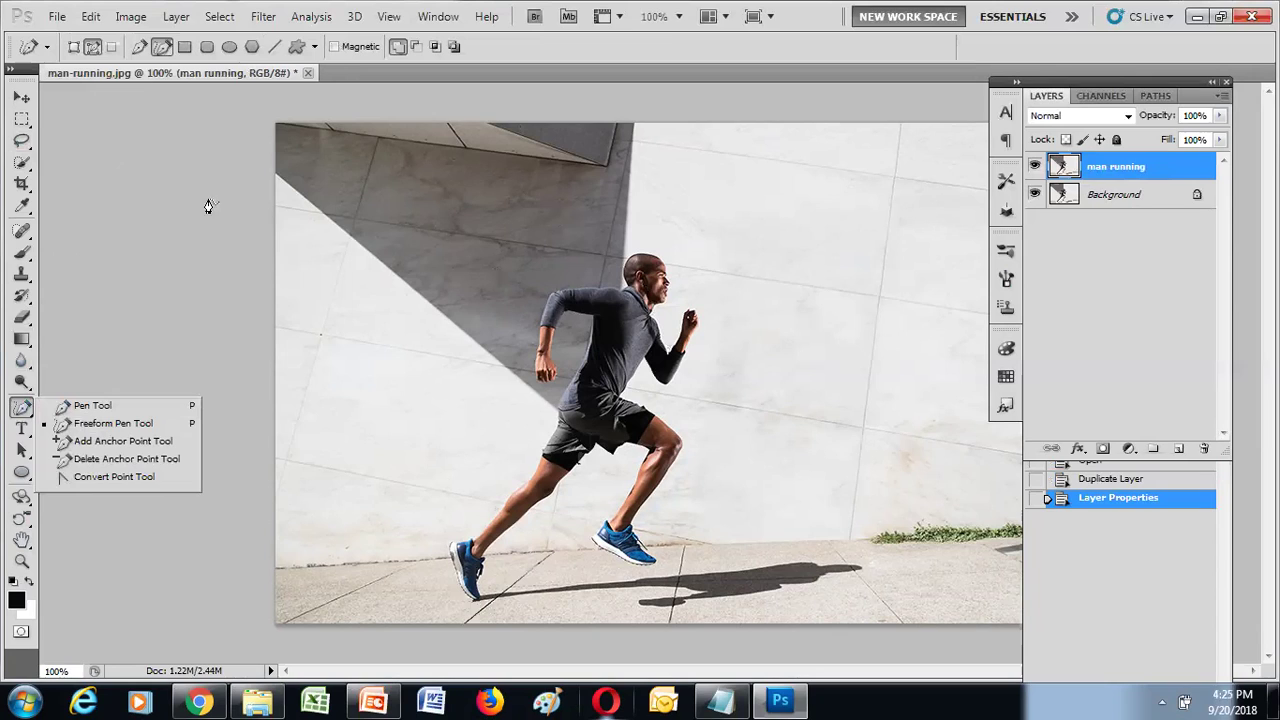
click(21, 163)
click(80, 167)
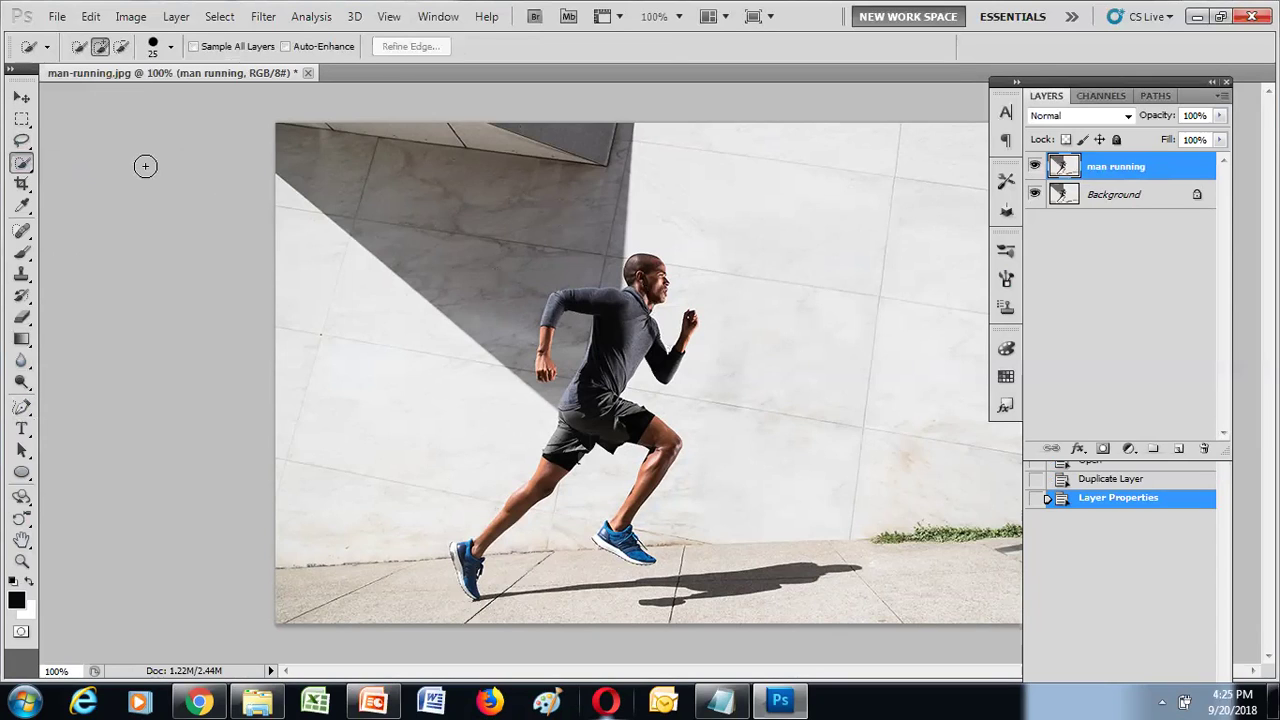
key(ctrl+plus)
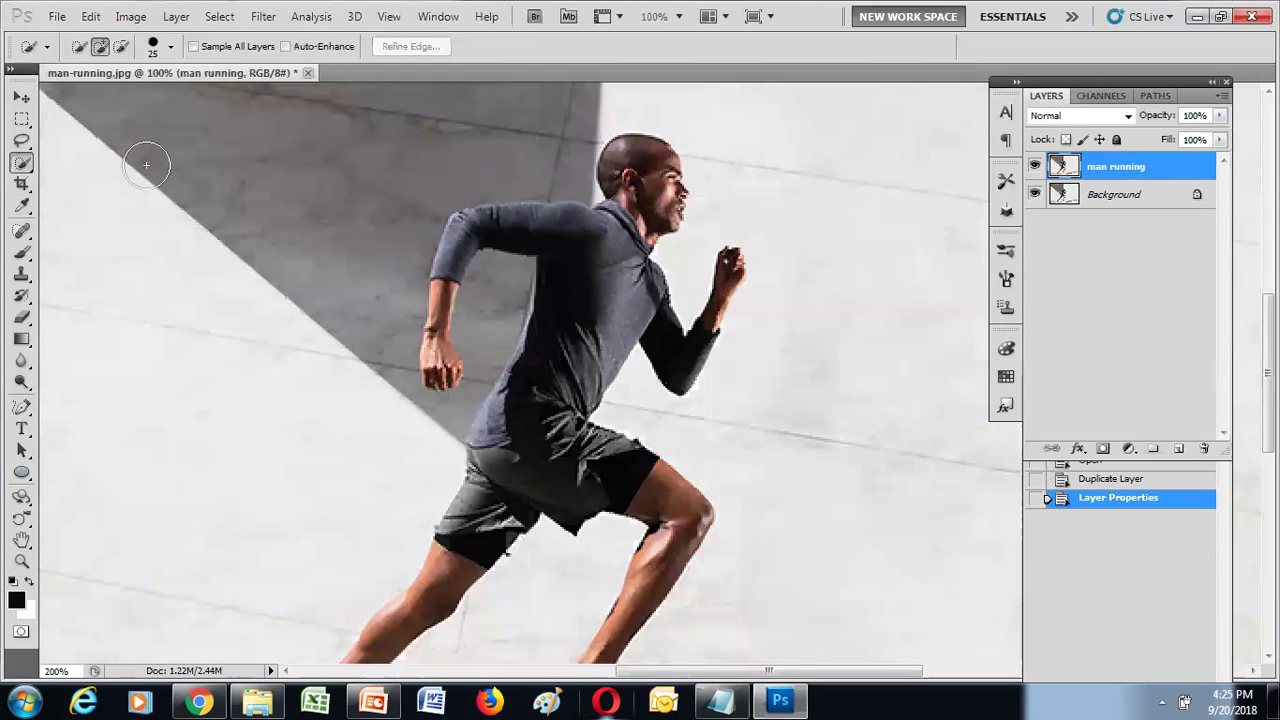
key(shift+alt+y)
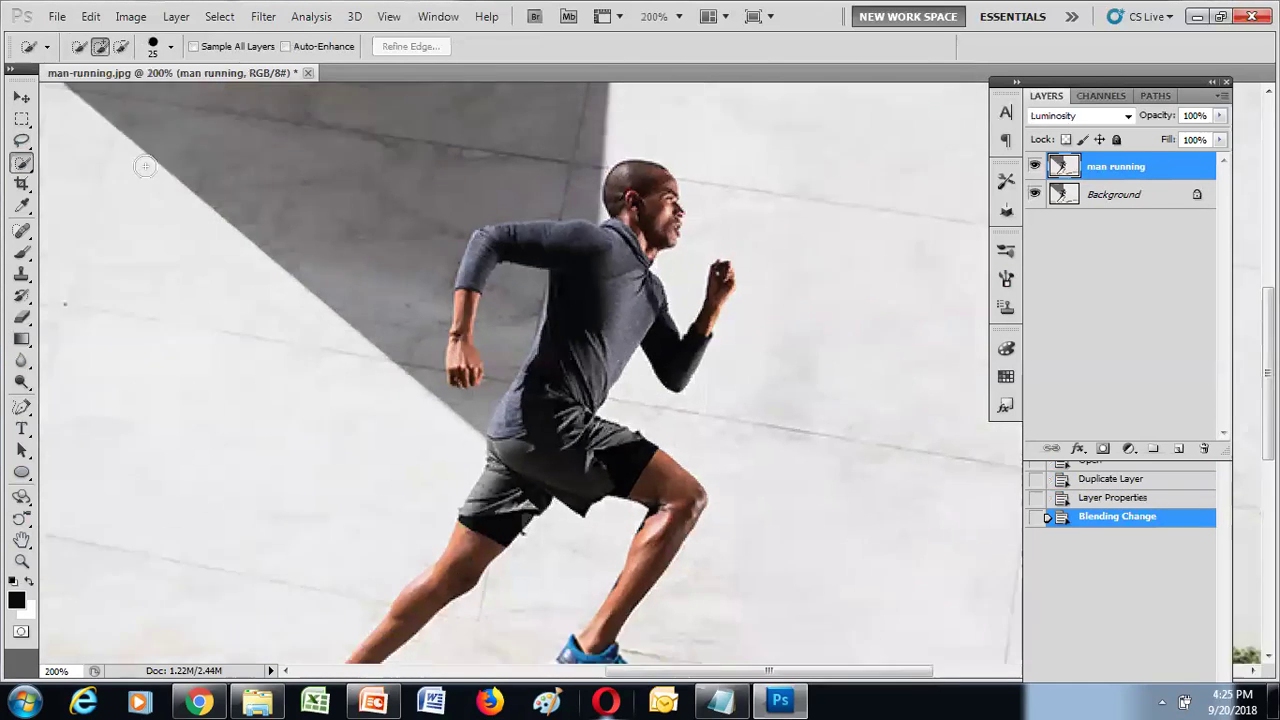
key(ctrl+minus)
right_click(22, 164)
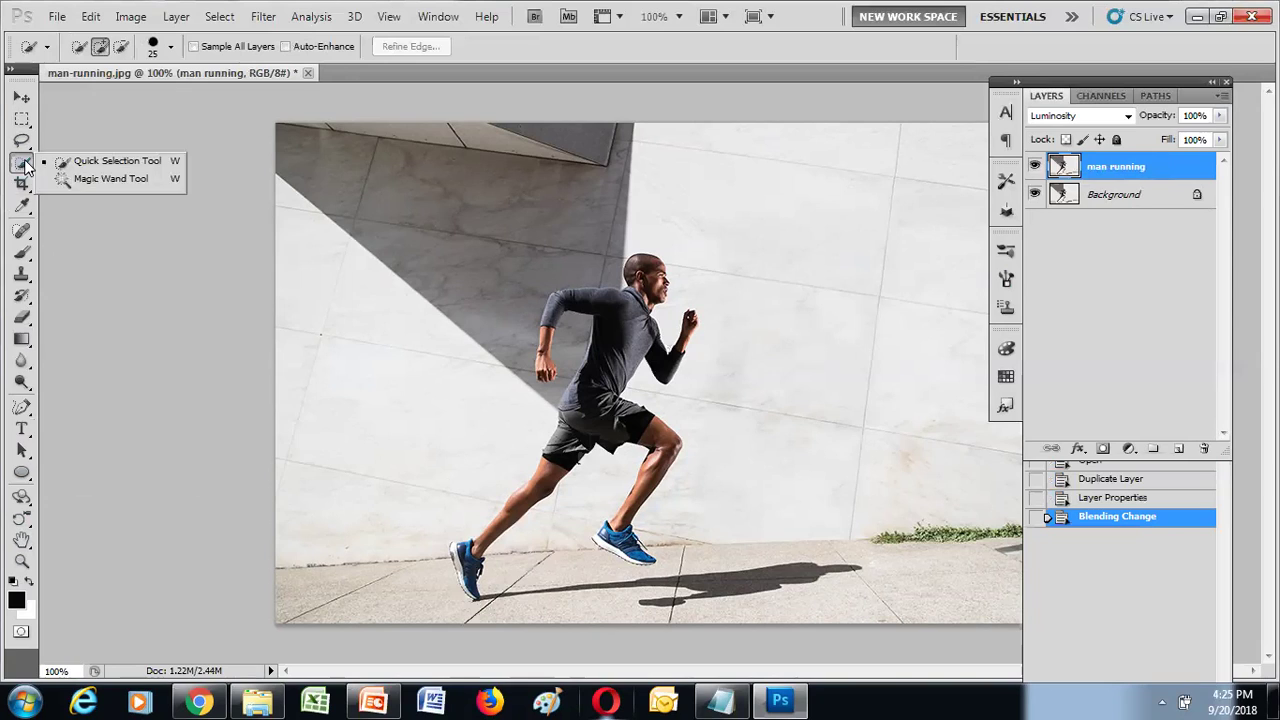
click(64, 161)
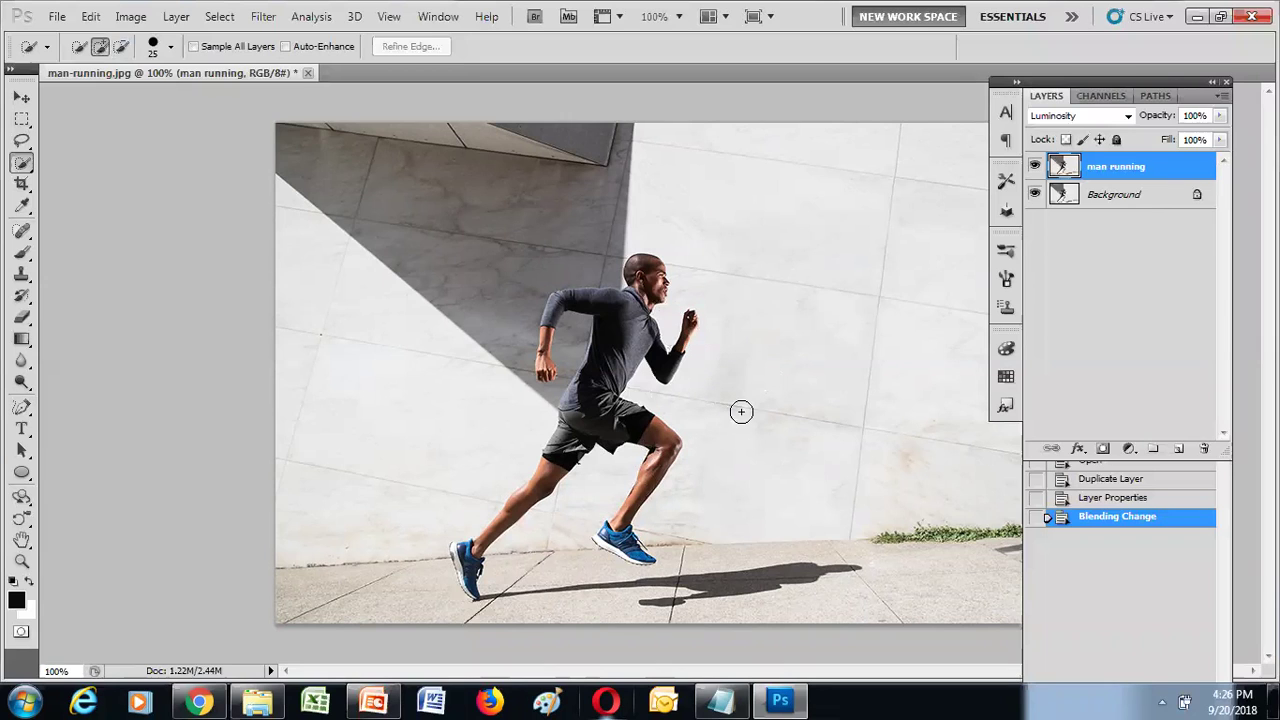
Quick-select the runner's shirt, head and front arm on the man running layer with a 25 px brush
click(628, 325)
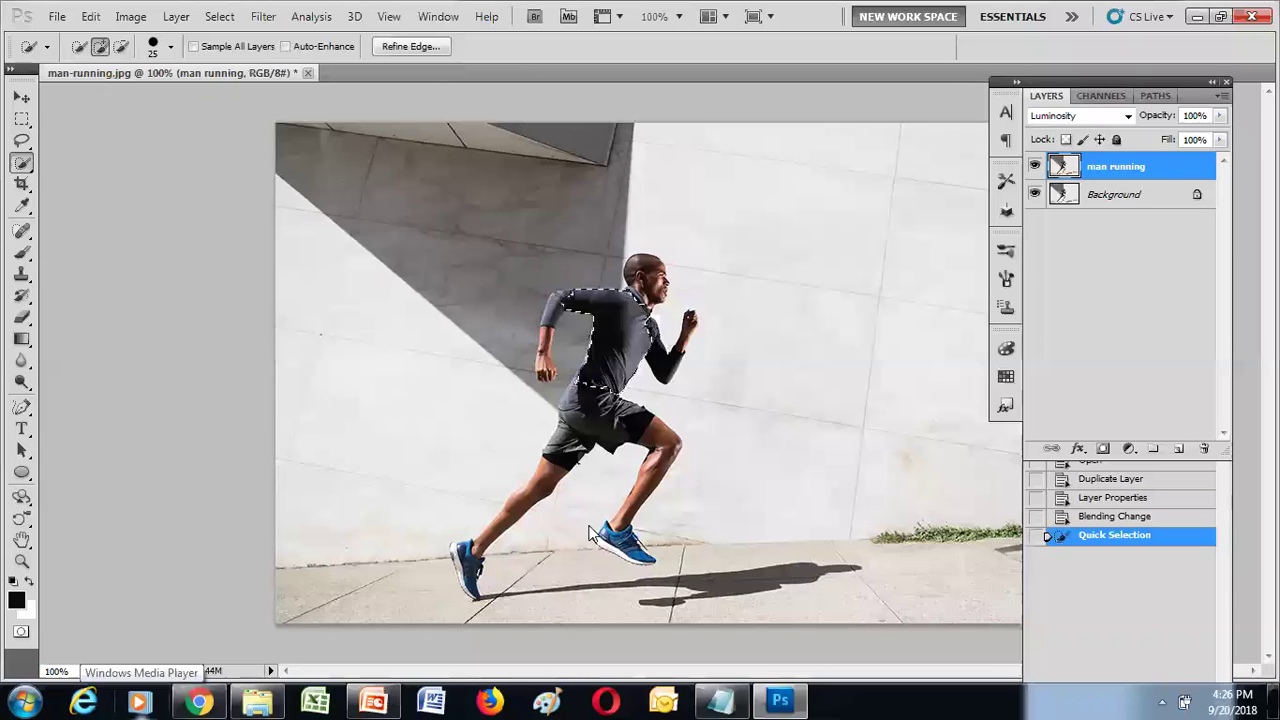
click(645, 270)
click(658, 275)
click(659, 403)
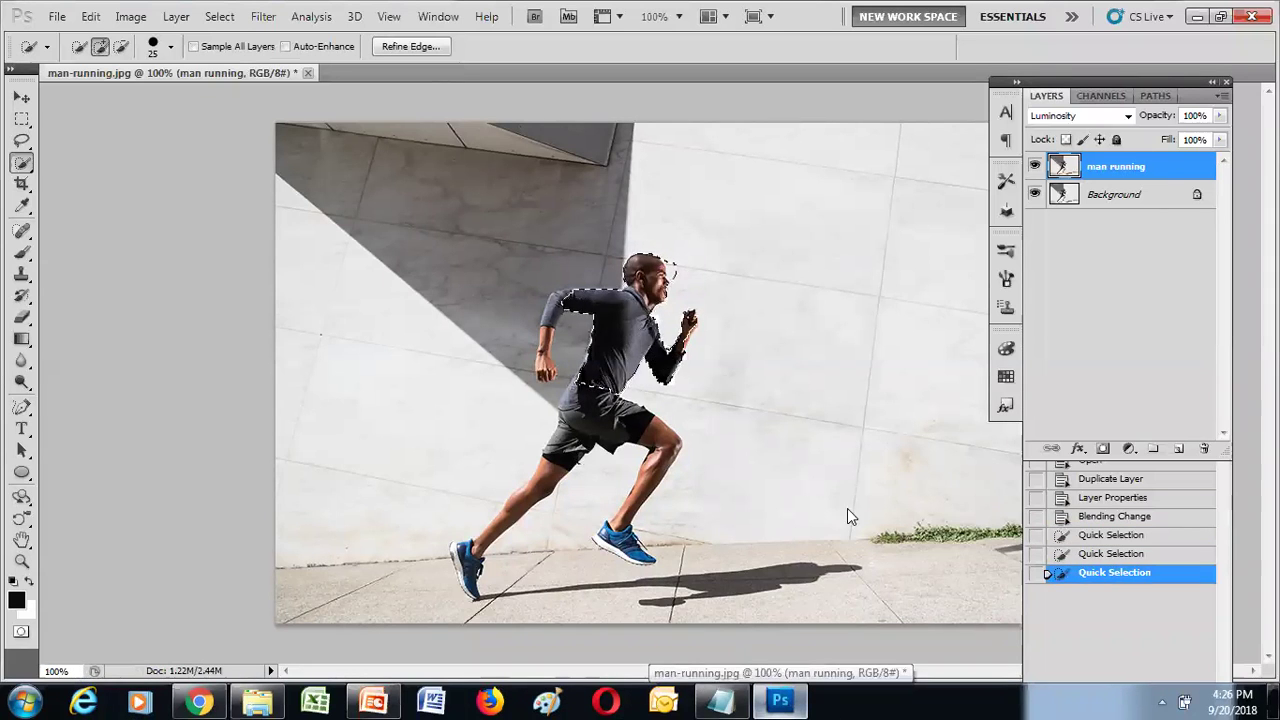
Reduce the Quick Selection brush to 15 px and add the runner's shorts, both legs, shoes and rear hand to the selection
key(bracketleft)
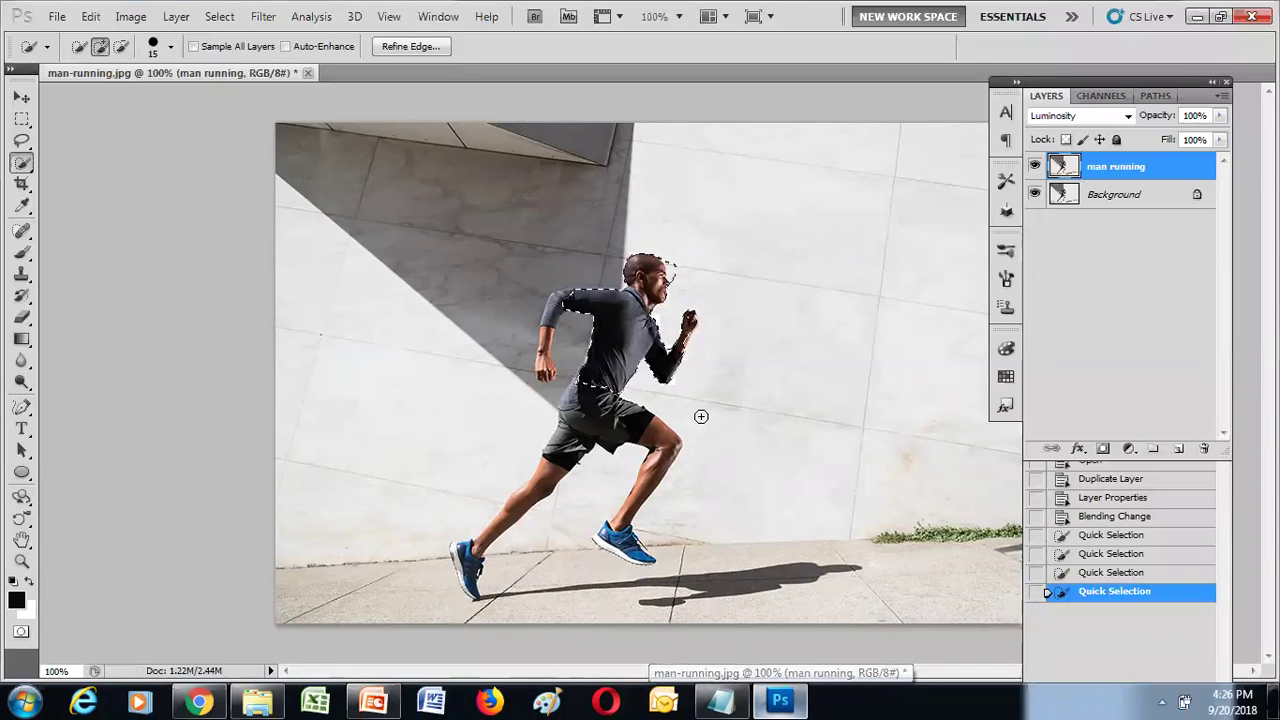
click(582, 405)
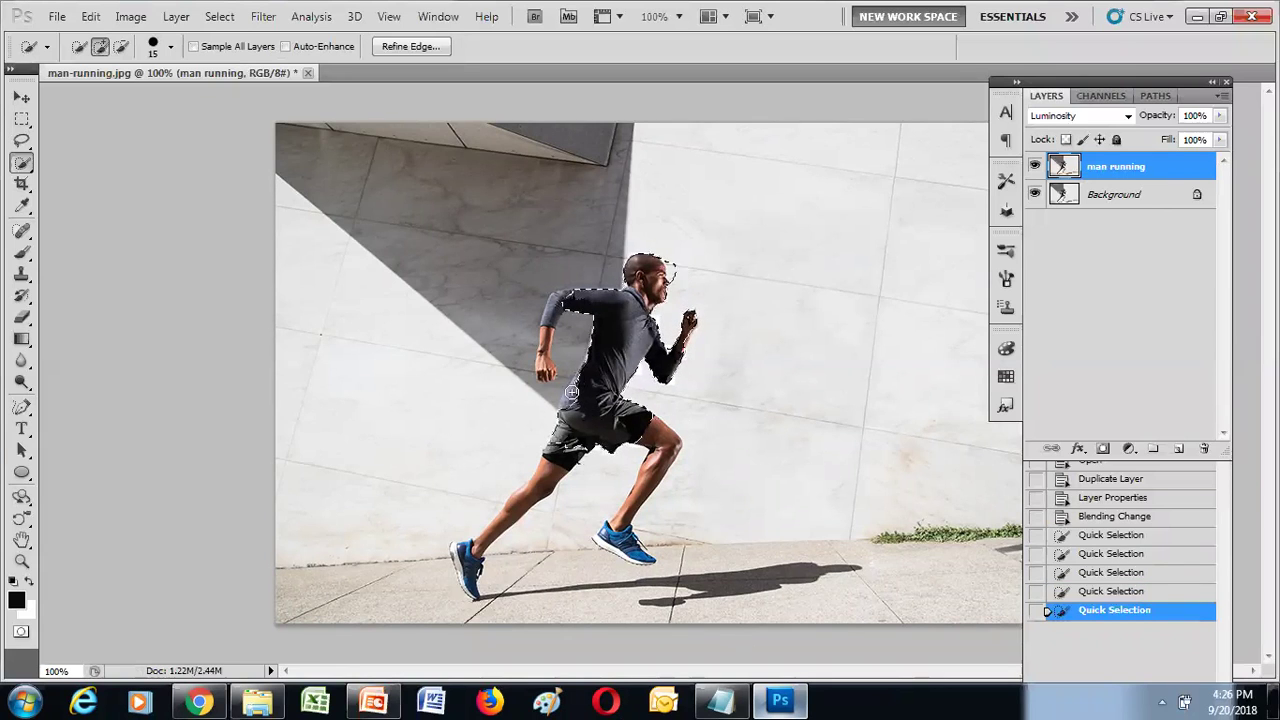
click(572, 392)
mouse_move(547, 472)
mouse_down()
mouse_move(504, 556)
mouse_move(517, 506)
mouse_move(463, 554)
mouse_move(479, 600)
mouse_up()
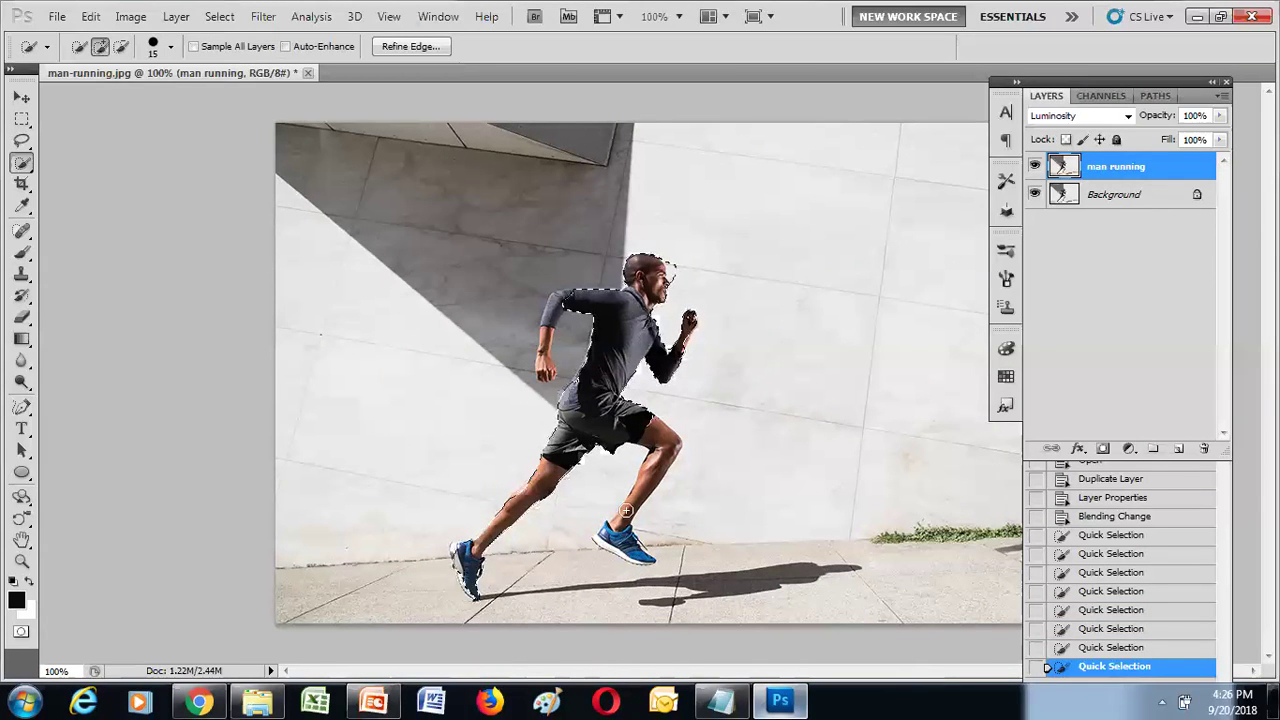
mouse_move(626, 510)
mouse_down()
mouse_move(650, 487)
mouse_move(619, 530)
mouse_up()
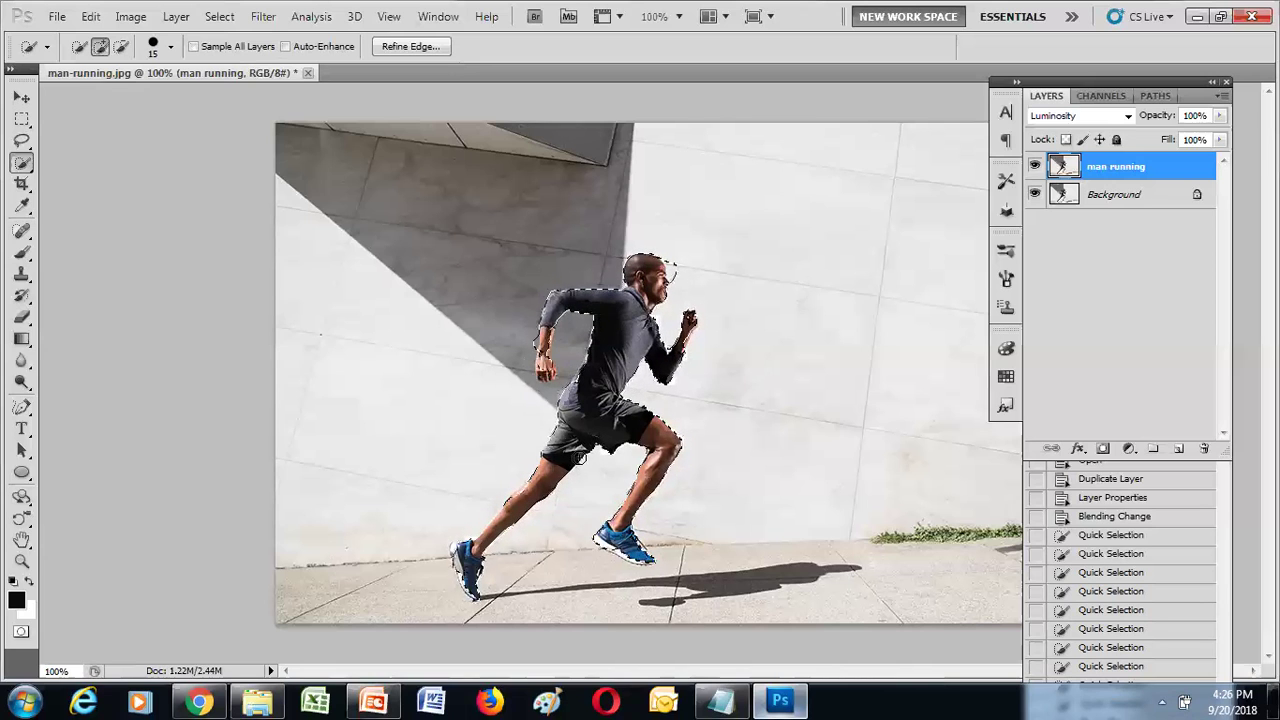
click(541, 374)
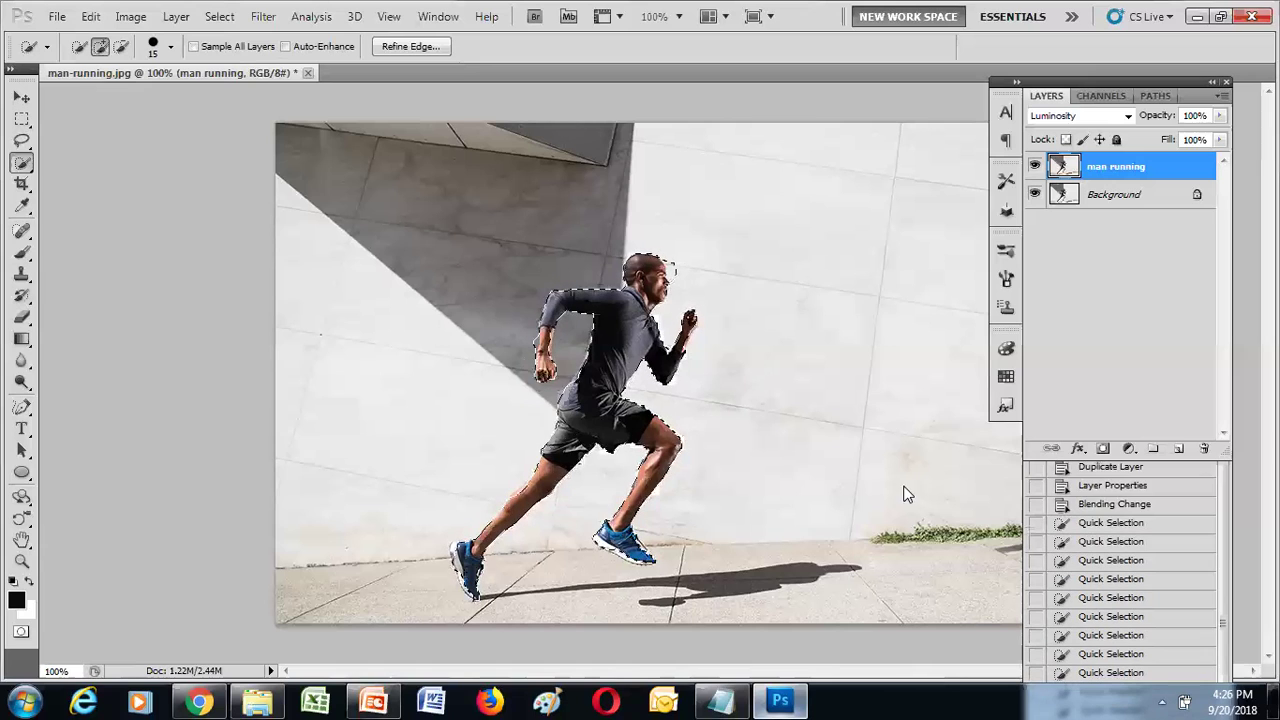
click(648, 275)
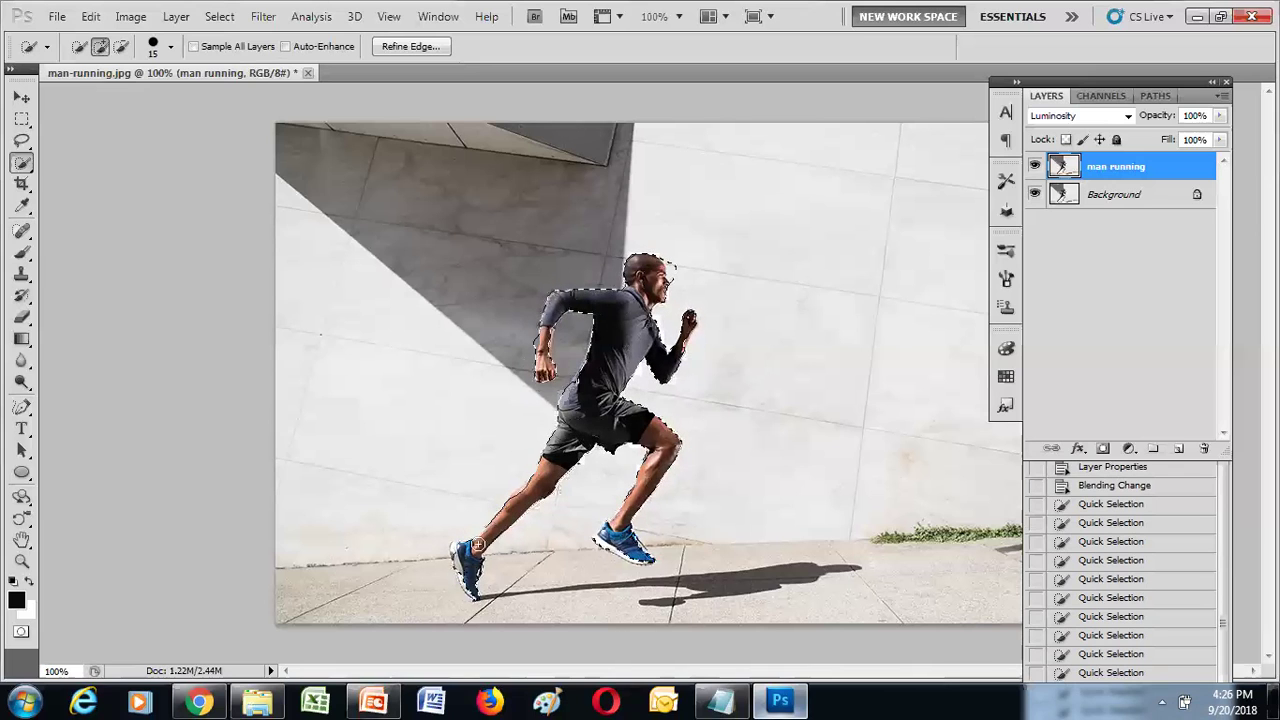
mouse_move(515, 491)
mouse_down()
mouse_move(624, 497)
mouse_move(517, 488)
mouse_move(566, 502)
mouse_move(532, 492)
mouse_up()
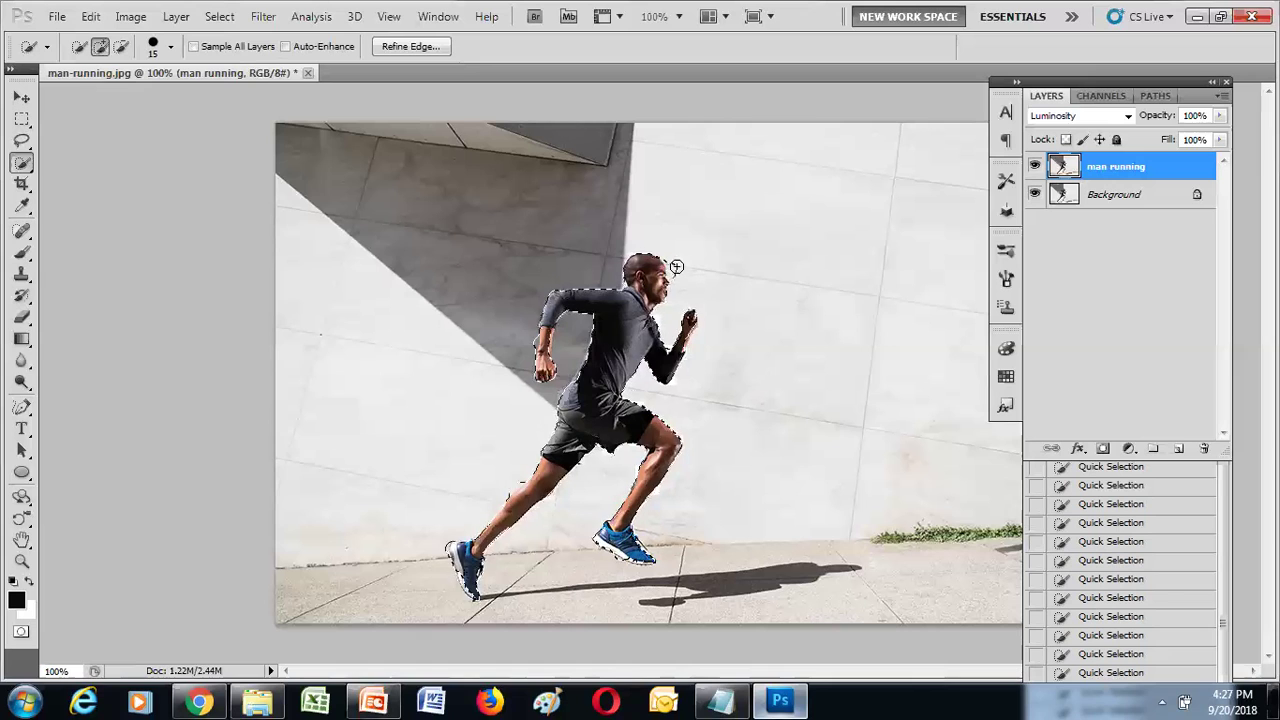
Refine the selection around the runner's face and rear calf, and add a layer mask from it to the man running layer
click(121, 50)
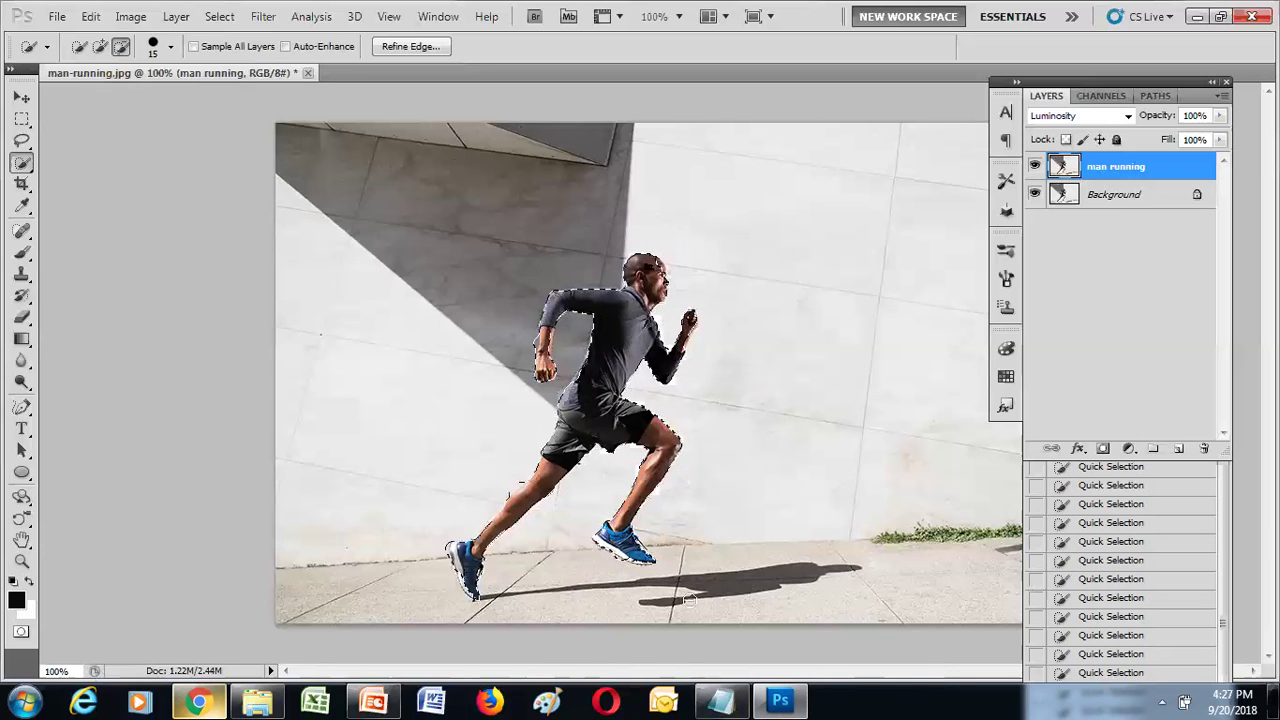
click(100, 46)
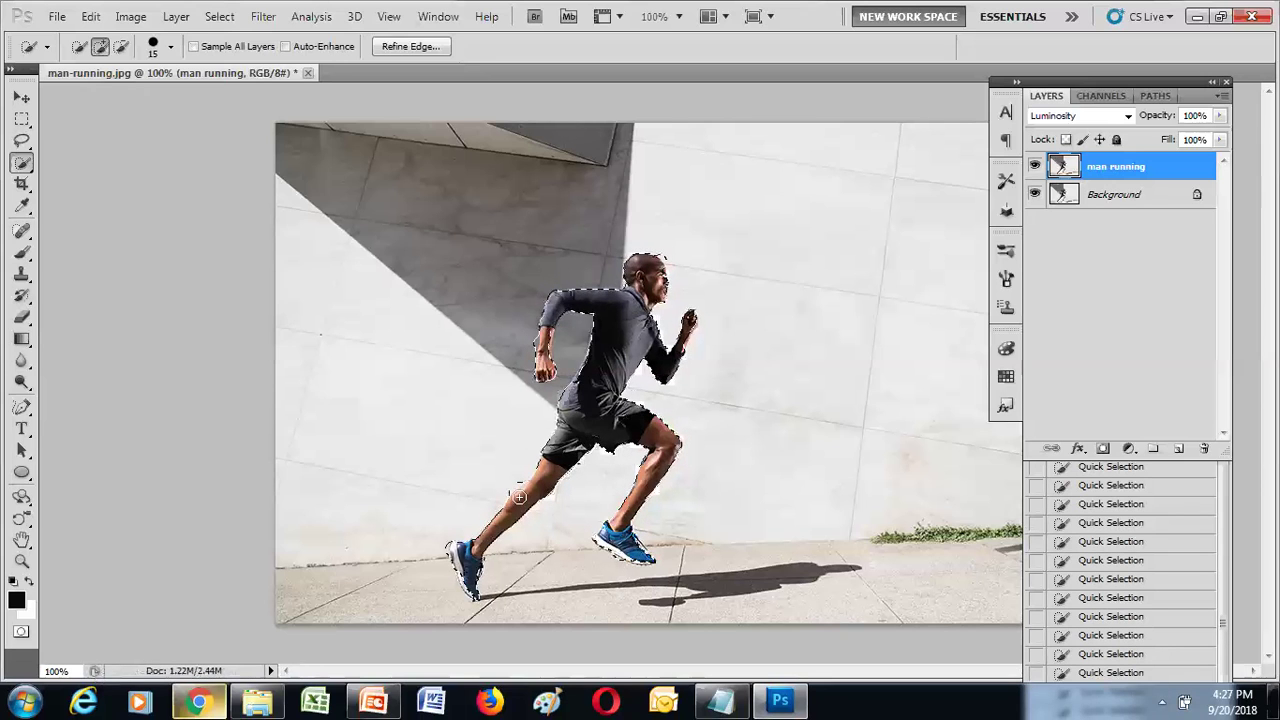
click(121, 46)
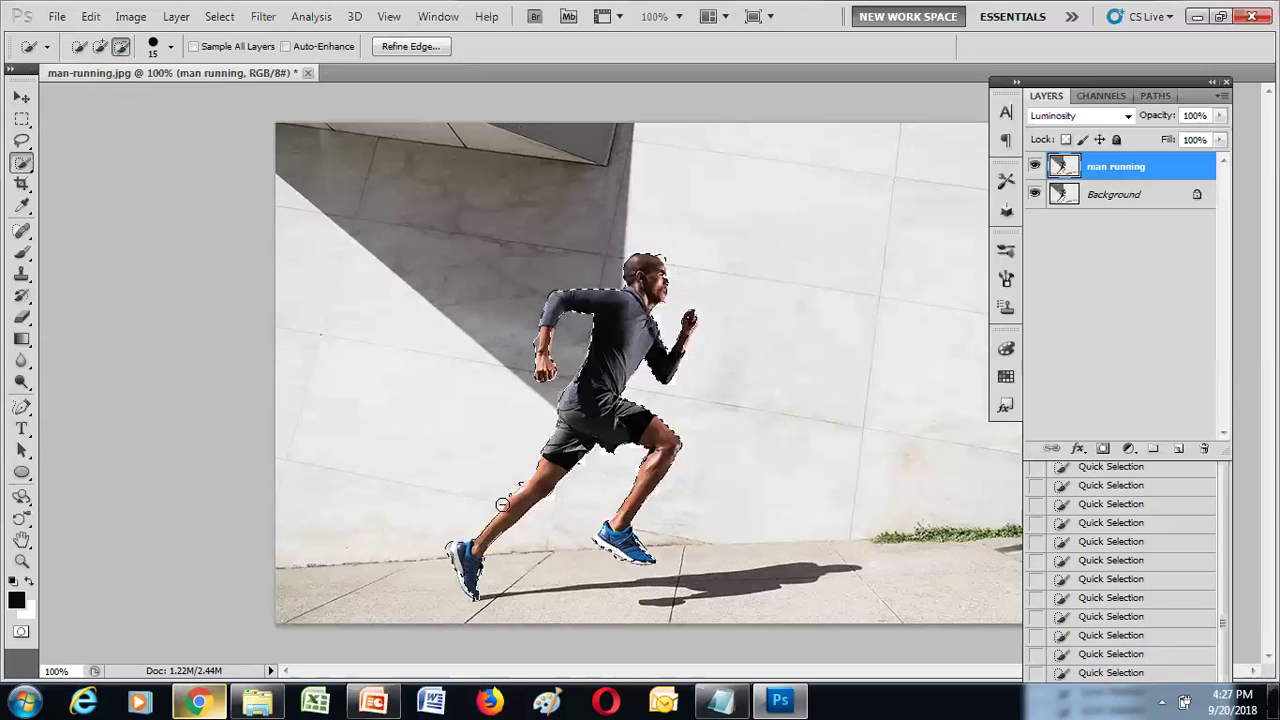
click(100, 46)
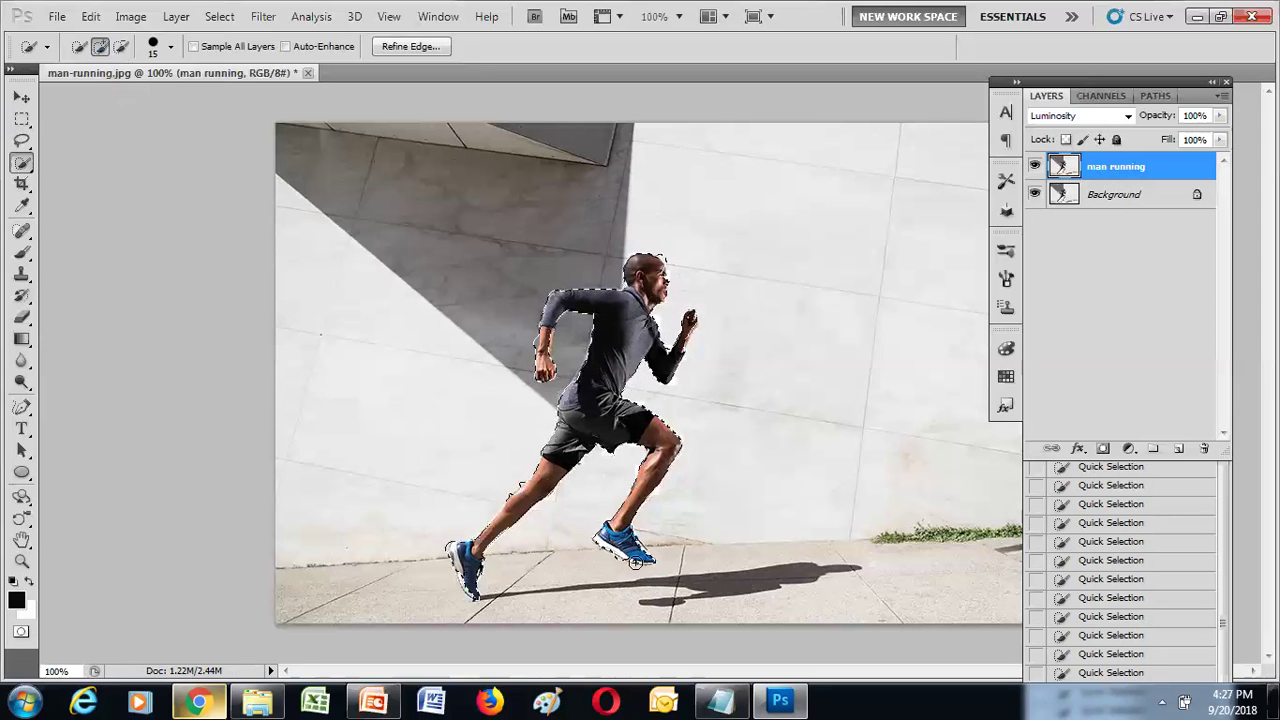
click(1103, 450)
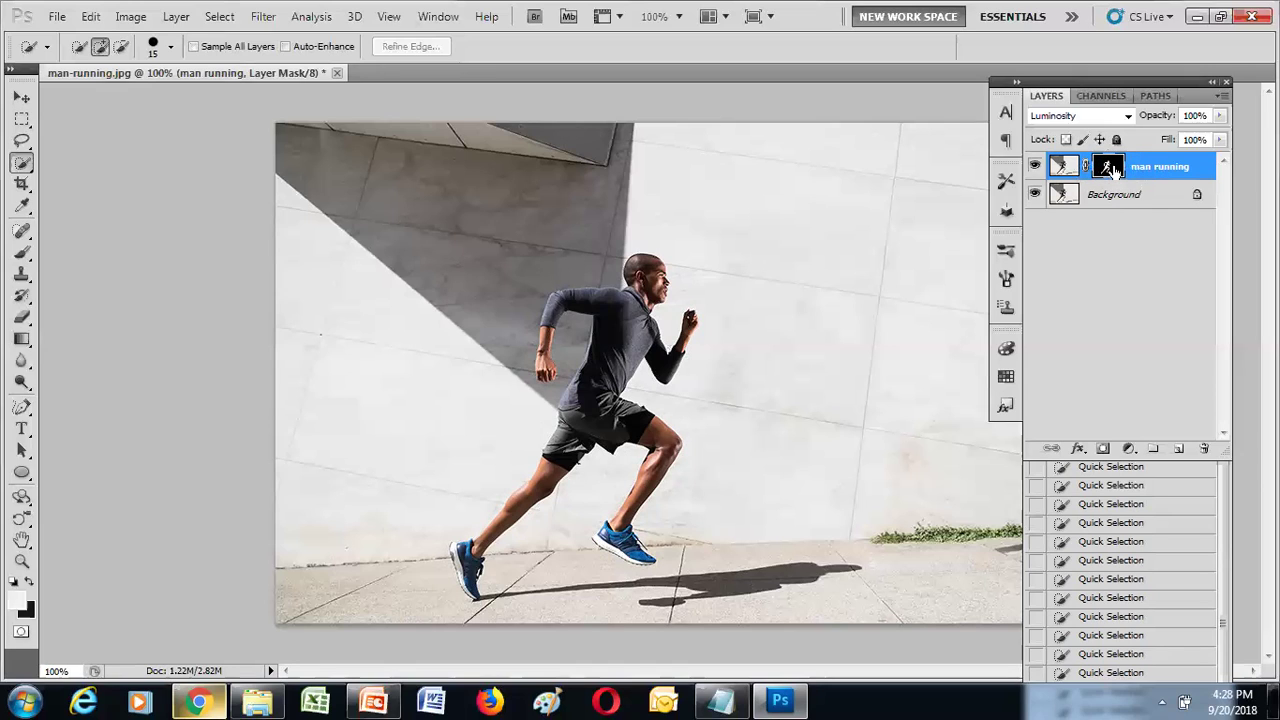
Toggle the Background layer's visibility to inspect the masked runner, leaving the Background layer shown and selected
click(1036, 195)
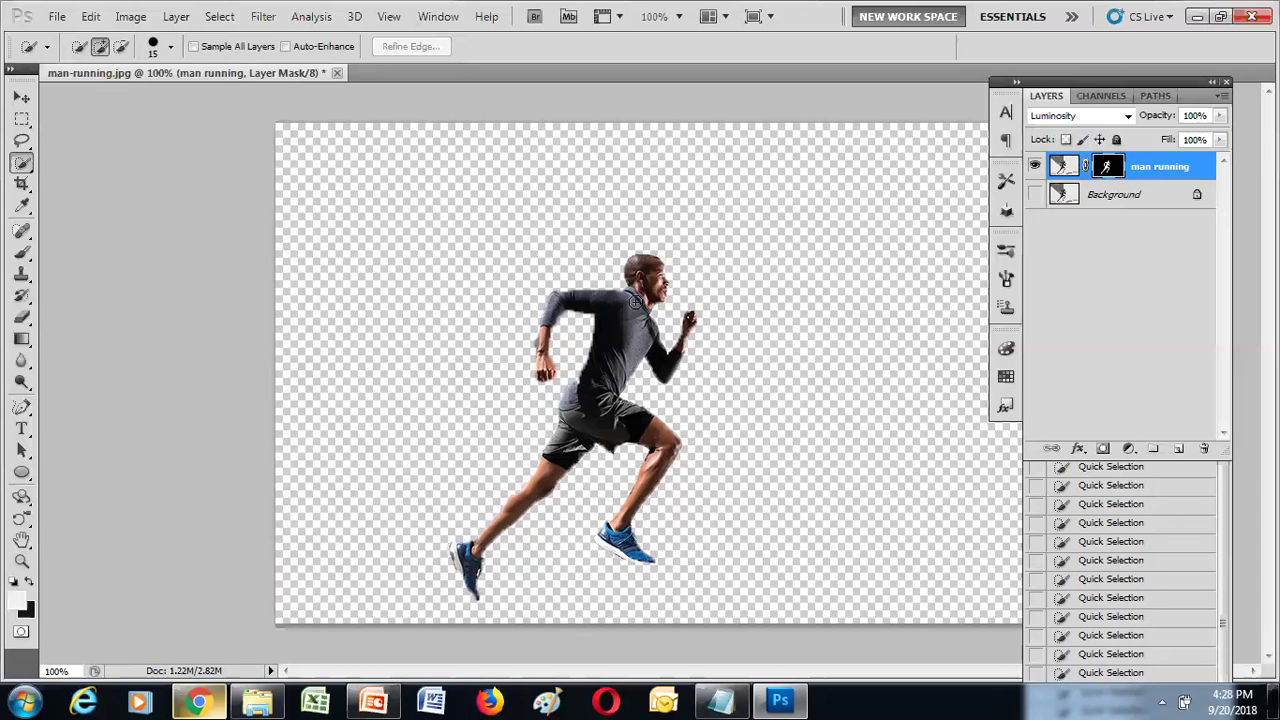
click(1032, 198)
click(1032, 198)
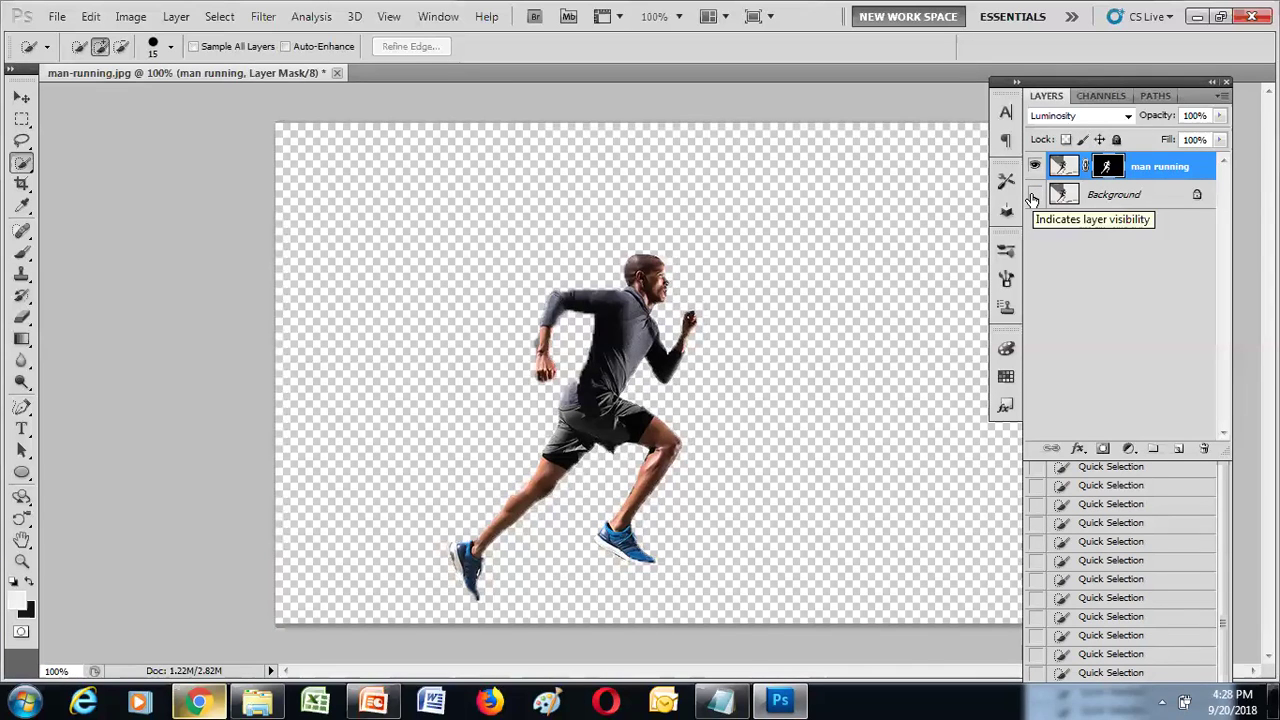
click(1034, 195)
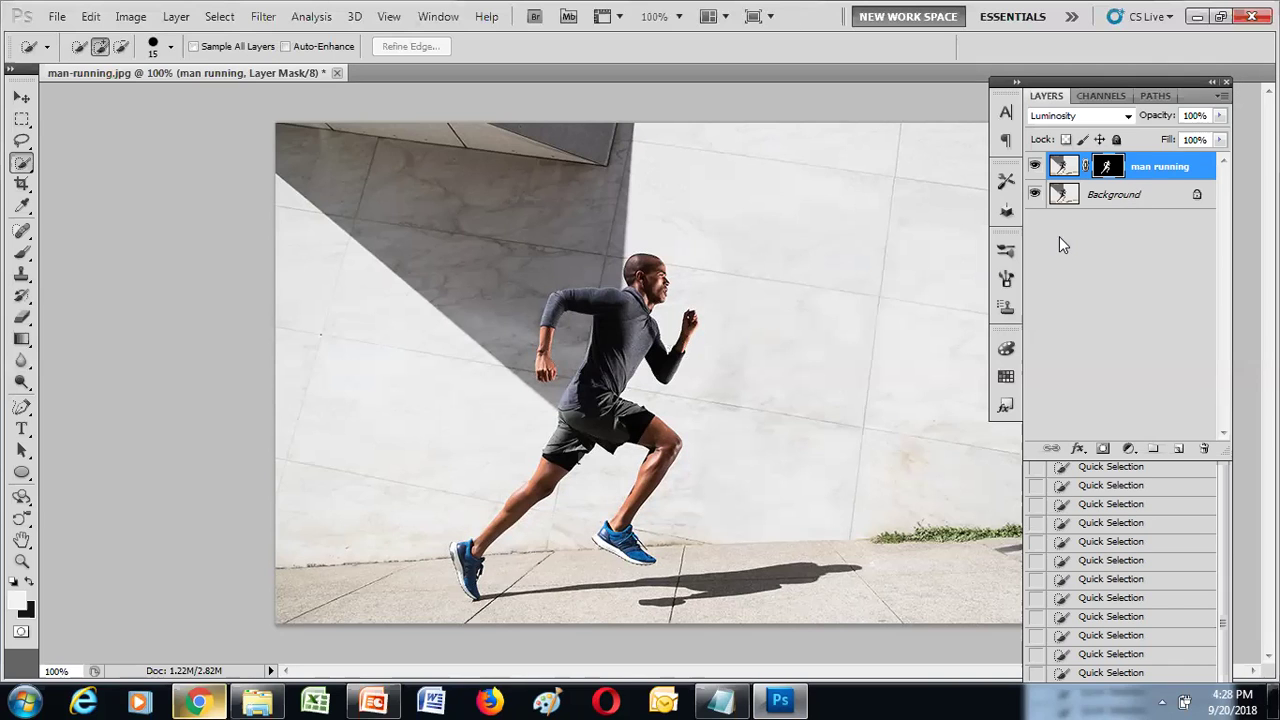
click(1036, 194)
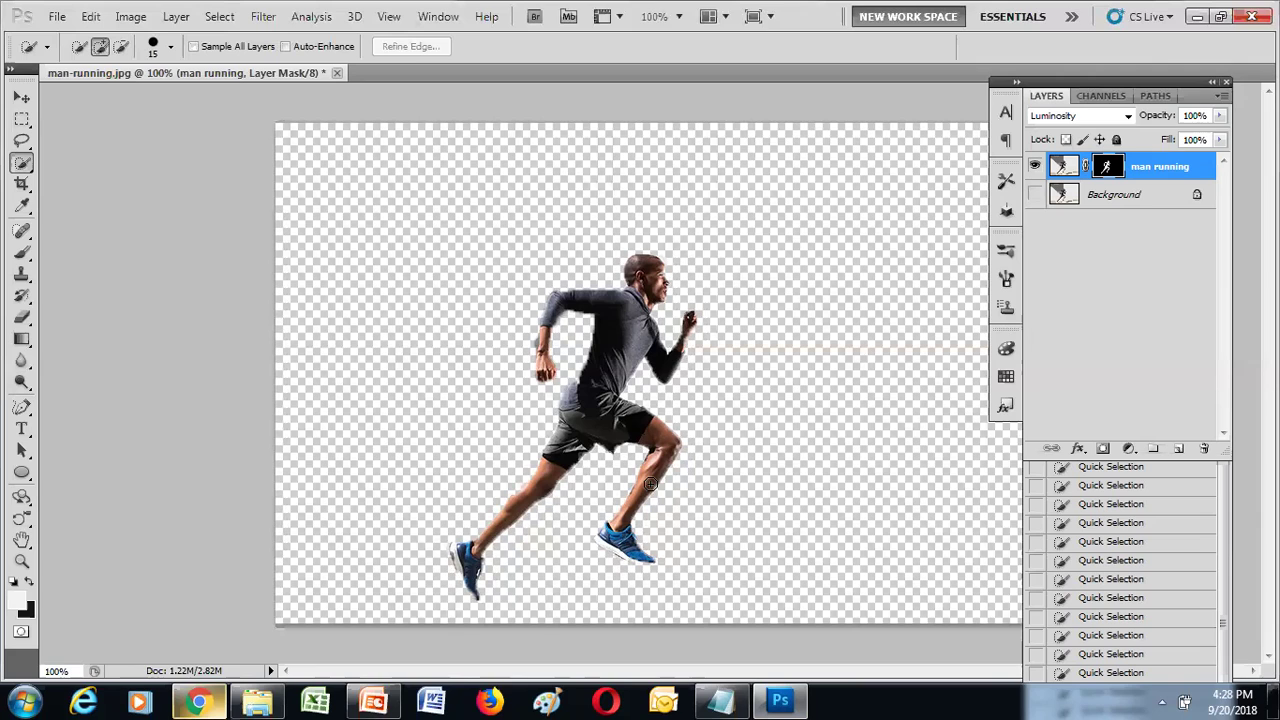
click(1107, 195)
click(1035, 194)
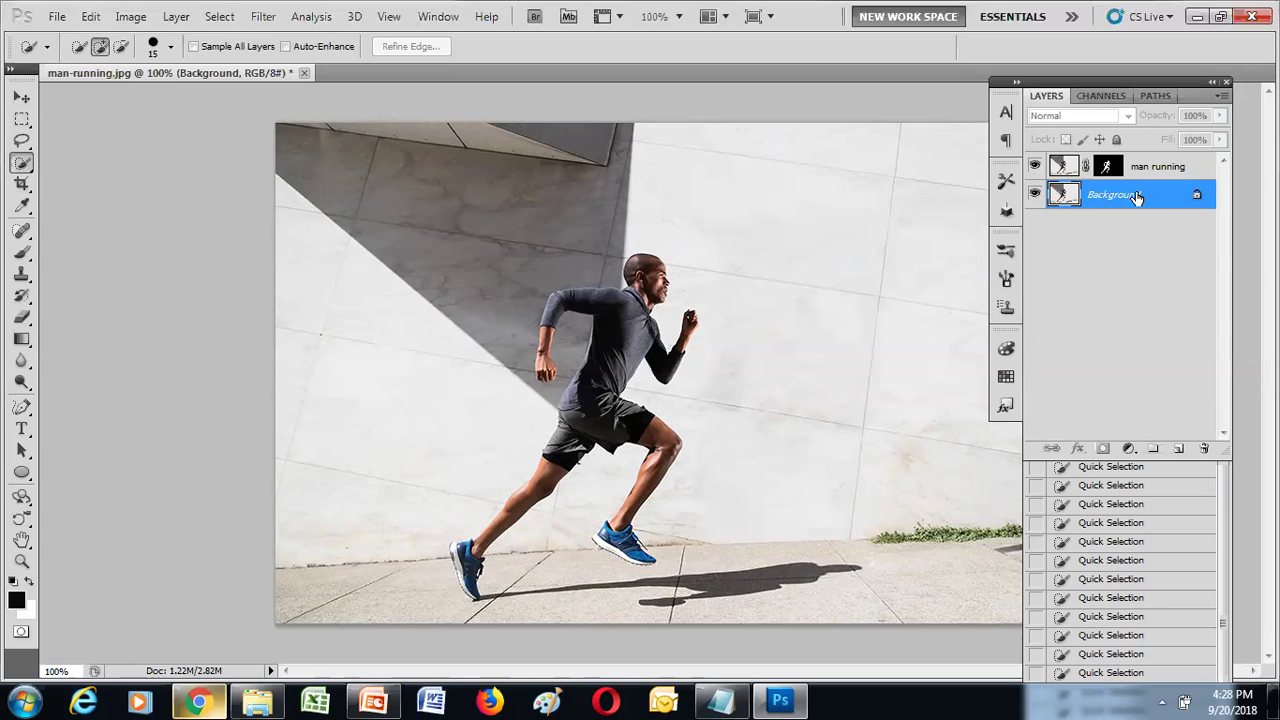
Duplicate the Background layer and rename the copy Speed-Blurr
key(ctrl+j)
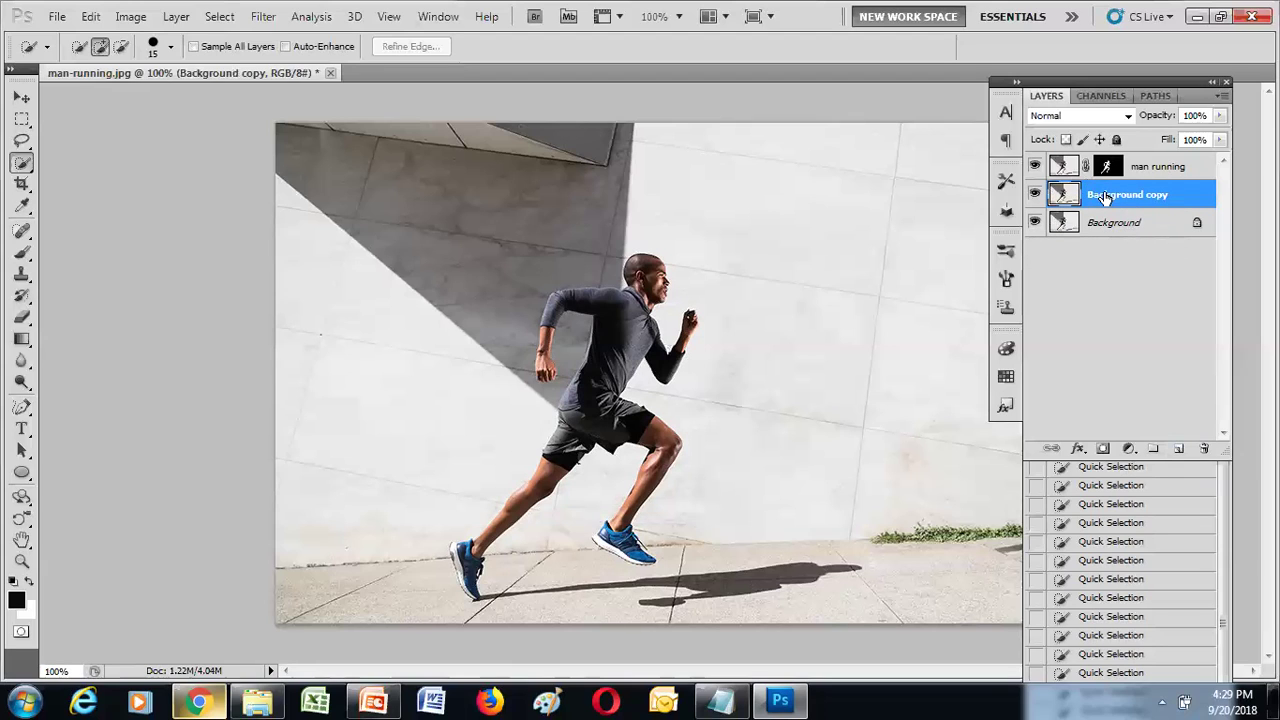
double_click(1170, 196)
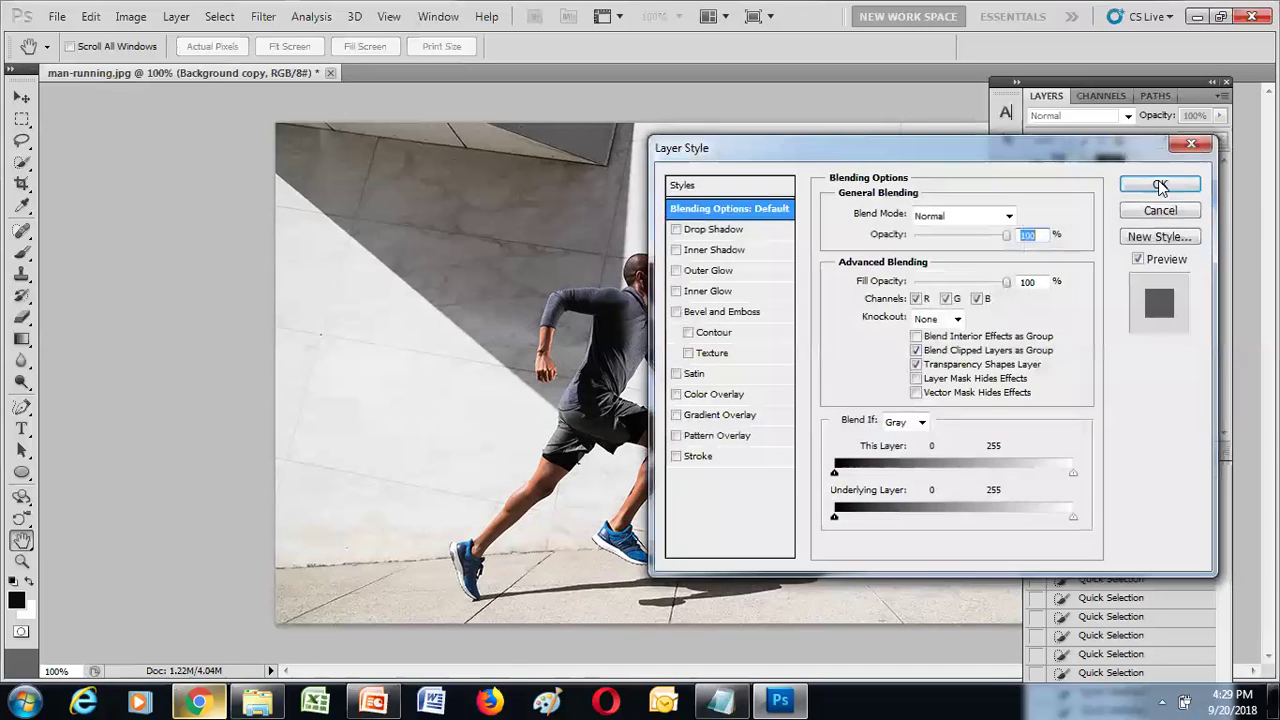
click(1191, 147)
double_click(1127, 196)
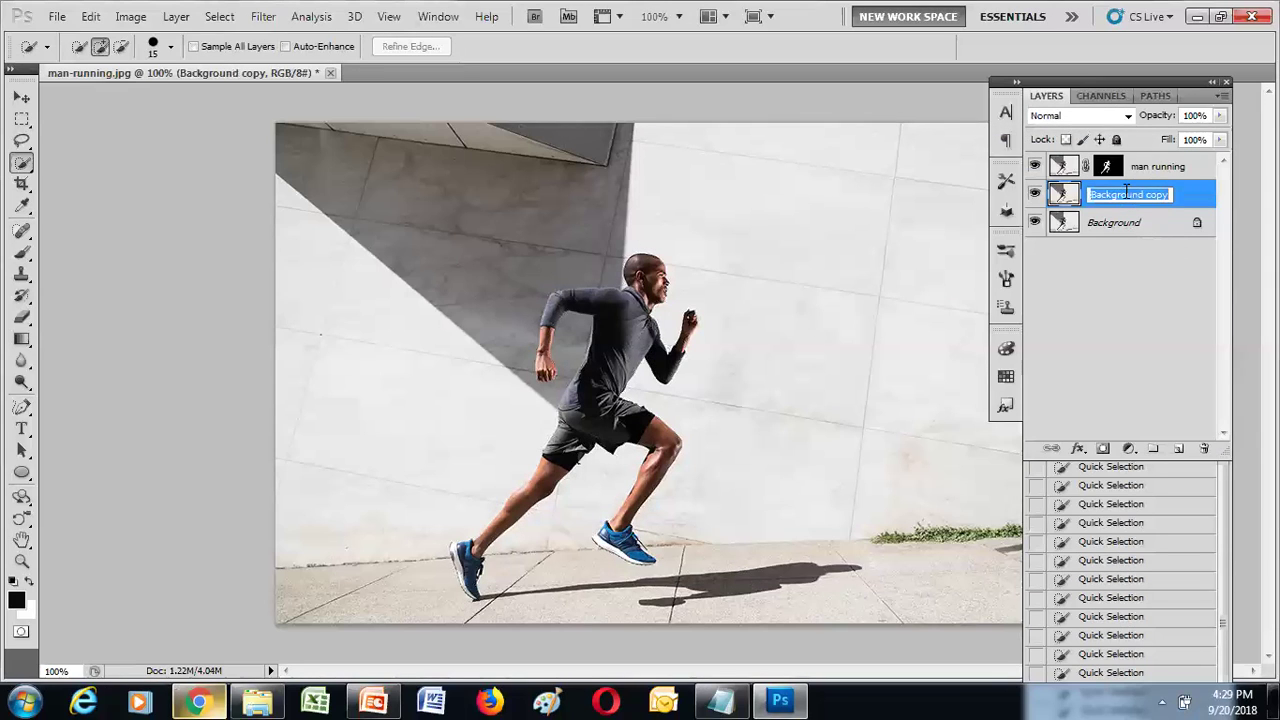
text(Speed)
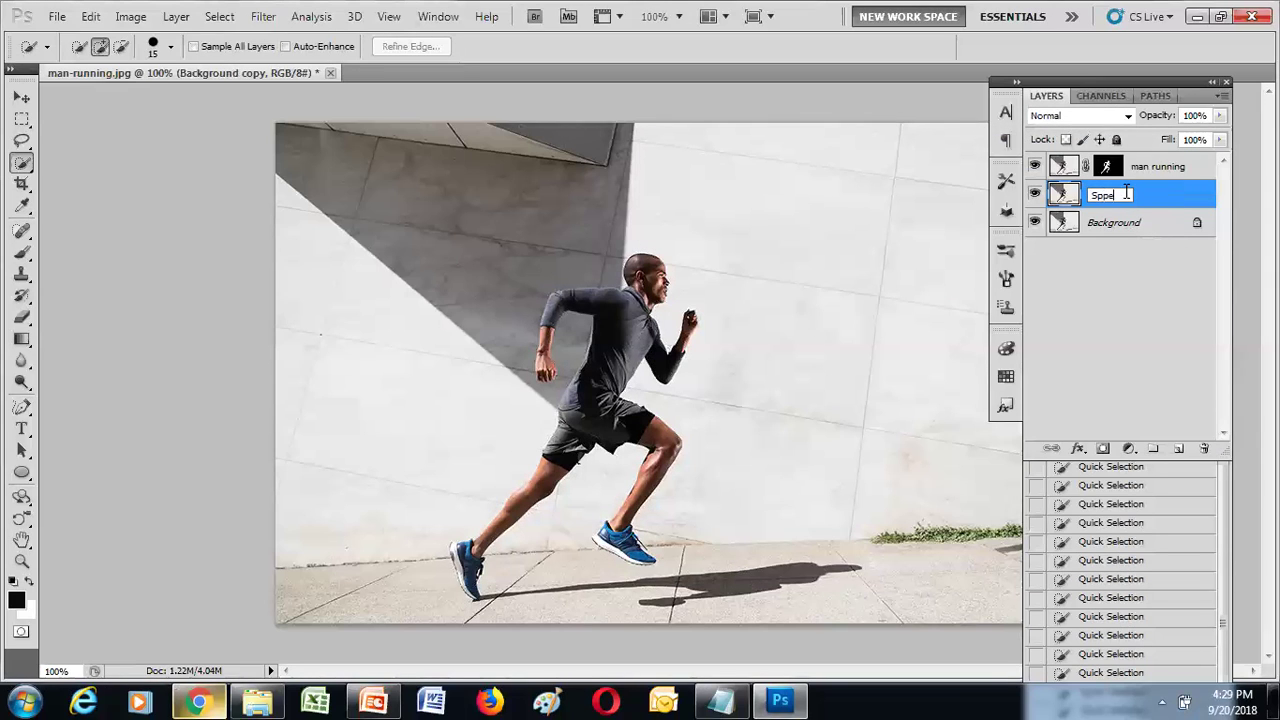
text(-Blur)
click(1160, 197)
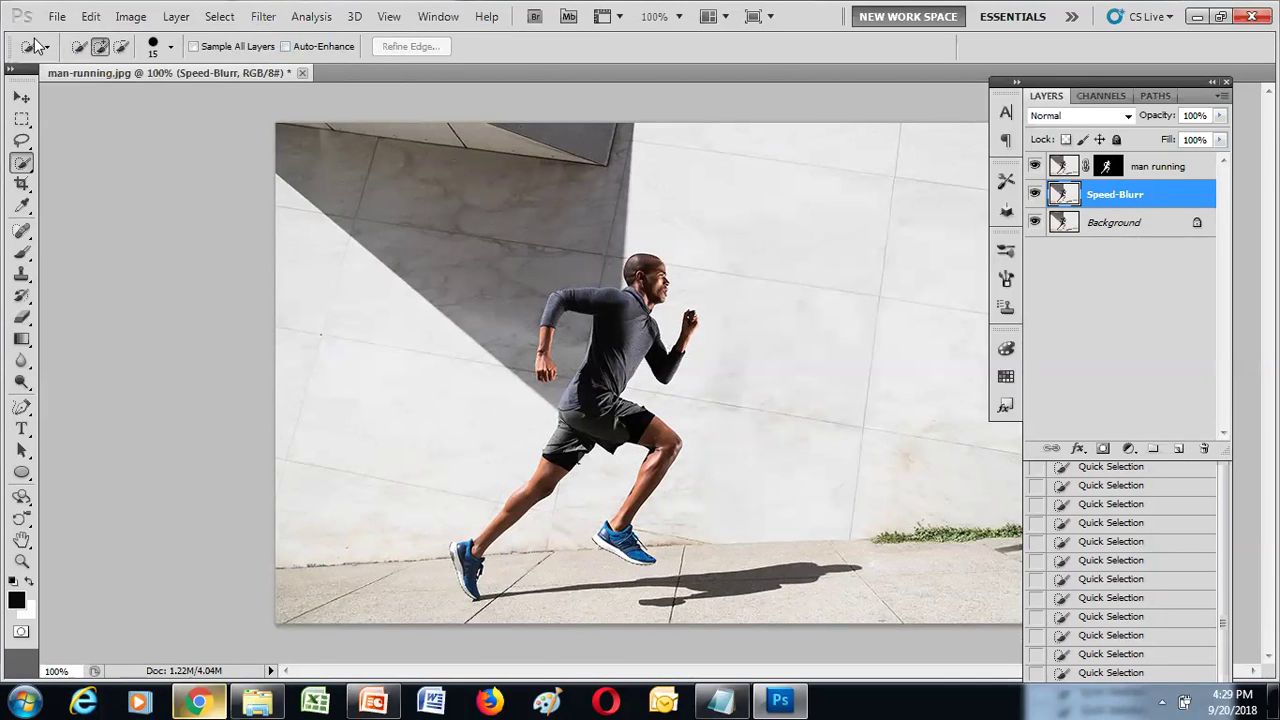
Start a Motion Blur on the Speed-Blurr layer with an angle of 0° and a distance of 25 pixels
click(263, 18)
mouse_move(315, 187)
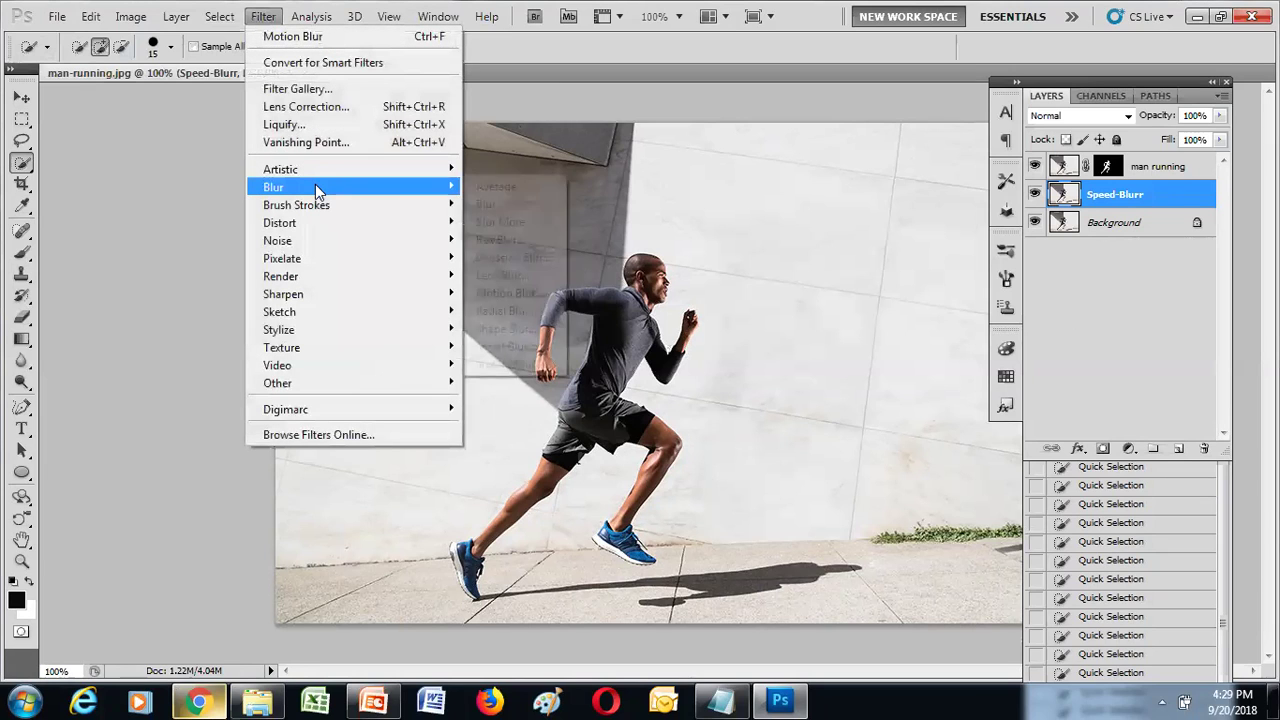
mouse_move(433, 174)
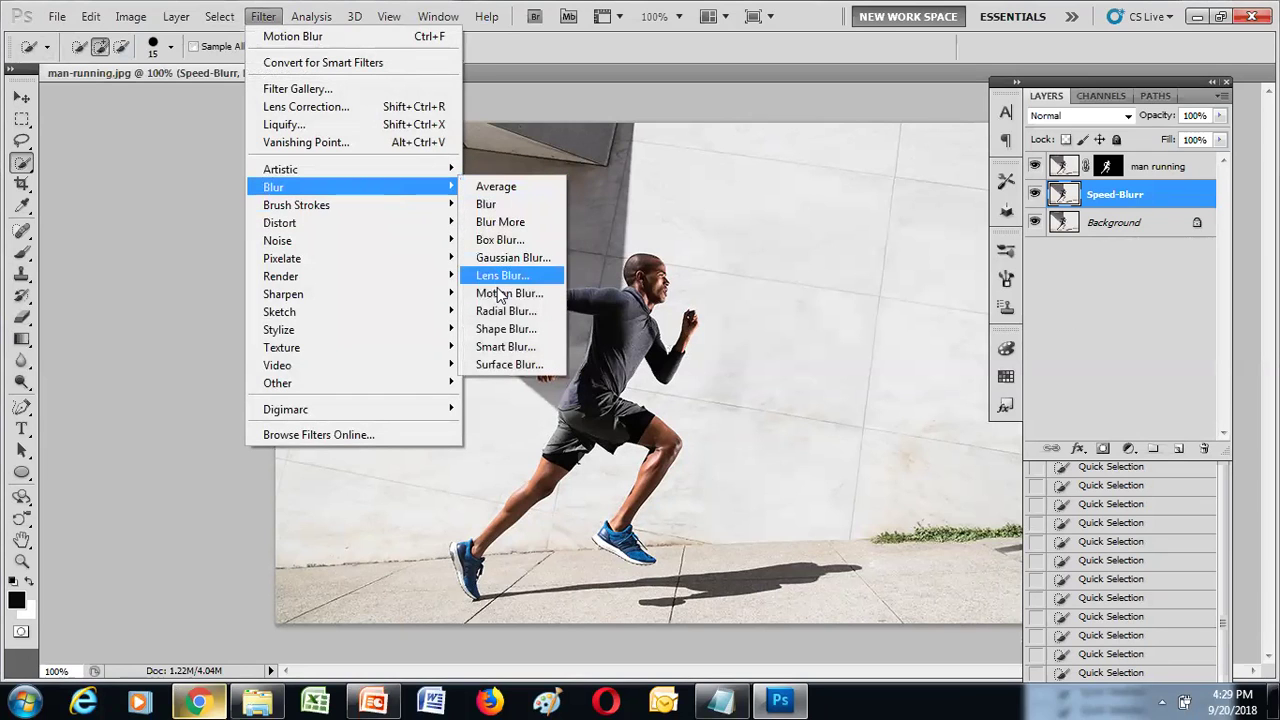
click(500, 294)
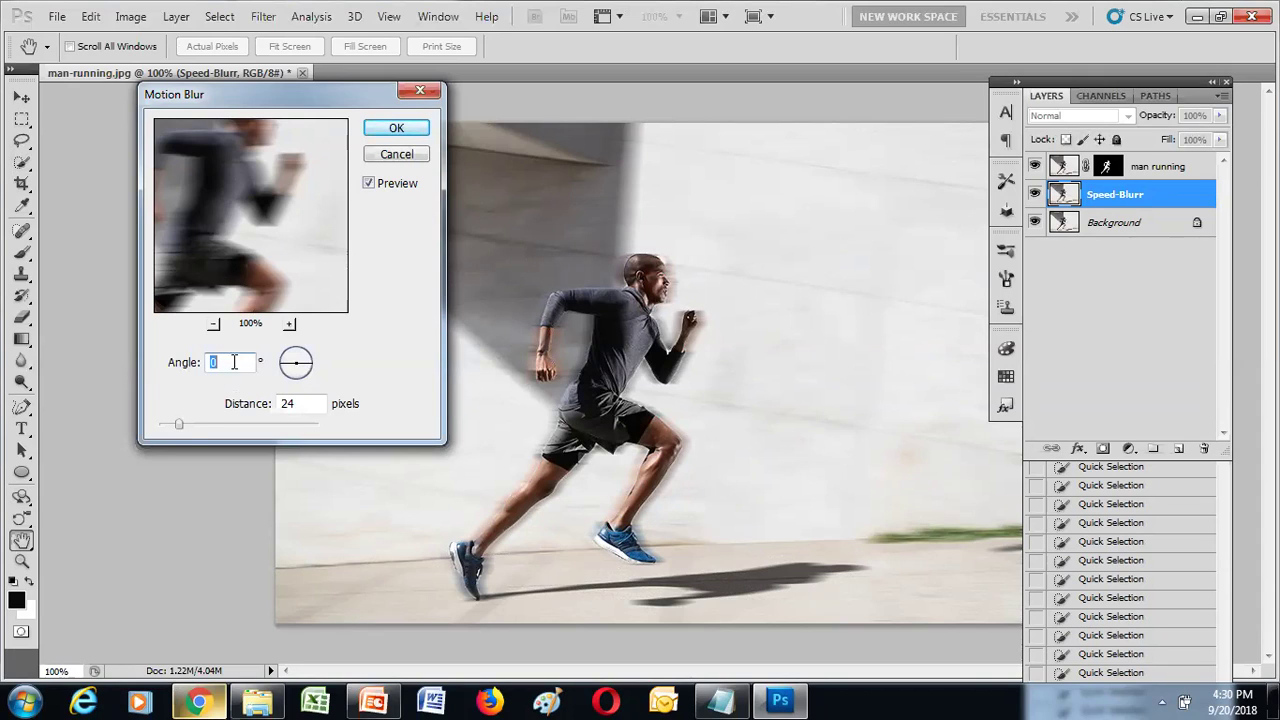
mouse_move(178, 424)
mouse_down()
mouse_move(266, 426)
mouse_move(194, 420)
mouse_up()
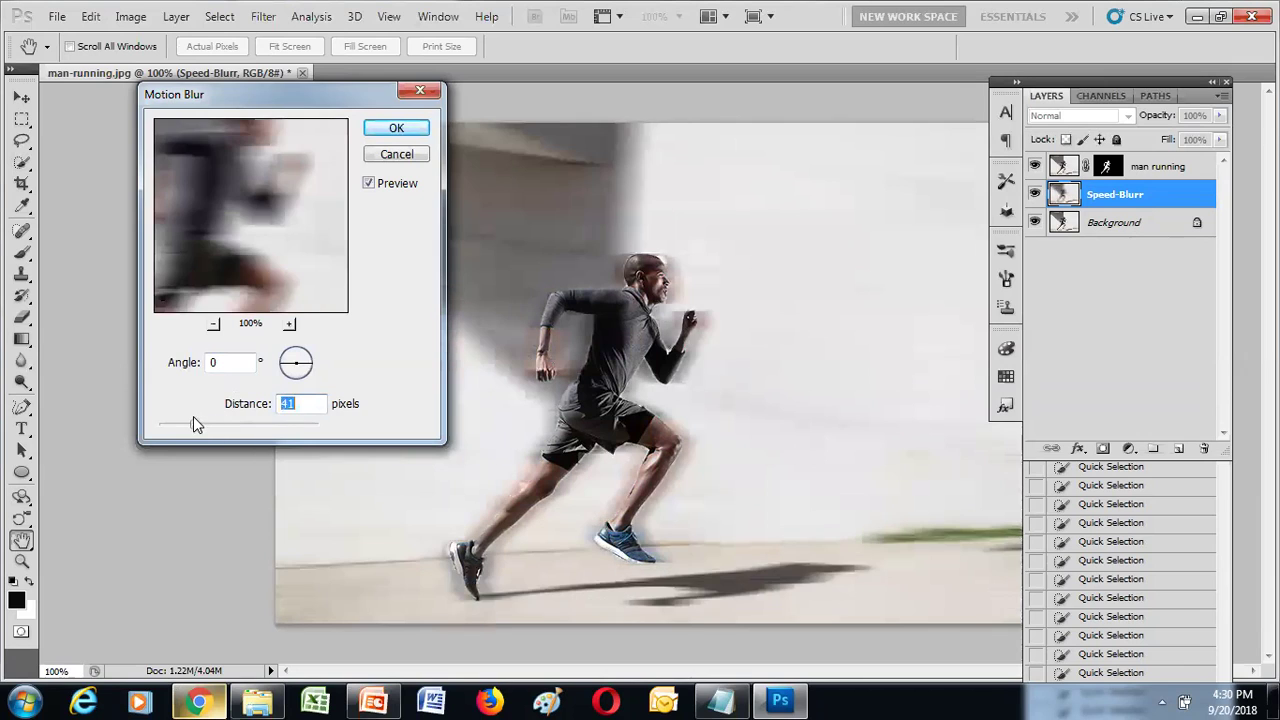
drag(196, 425, 180, 428)
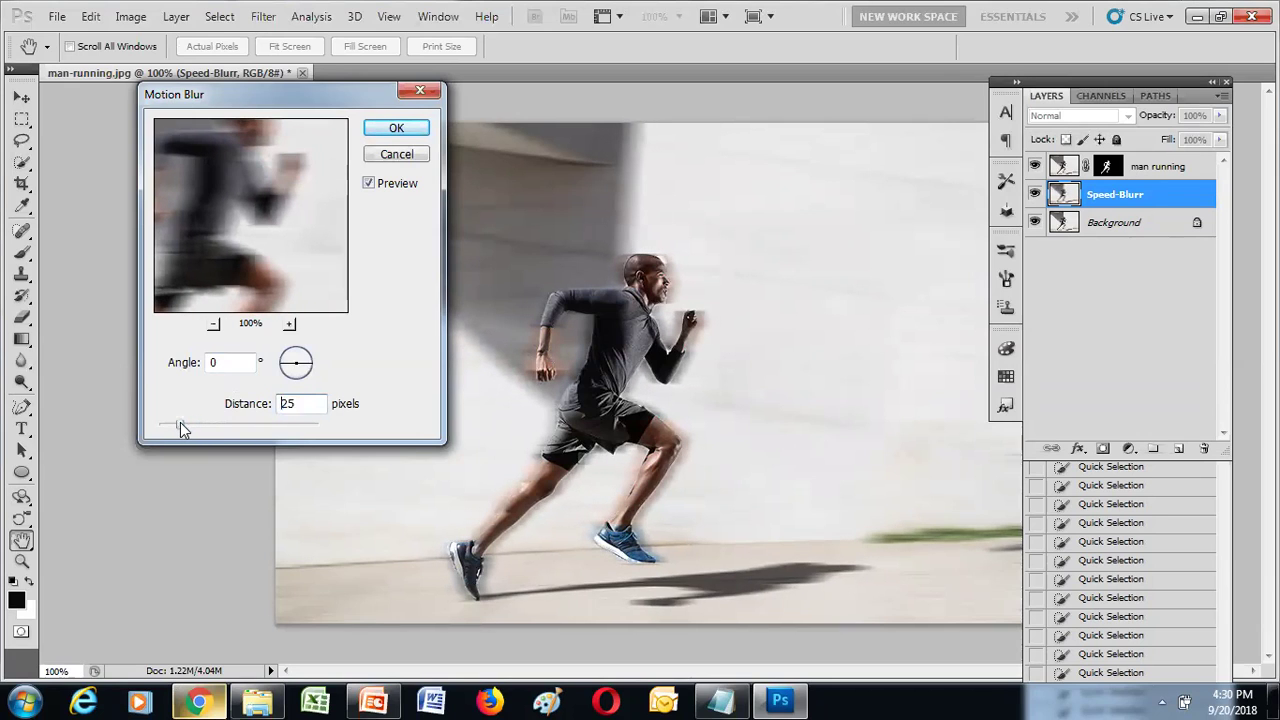
click(302, 404)
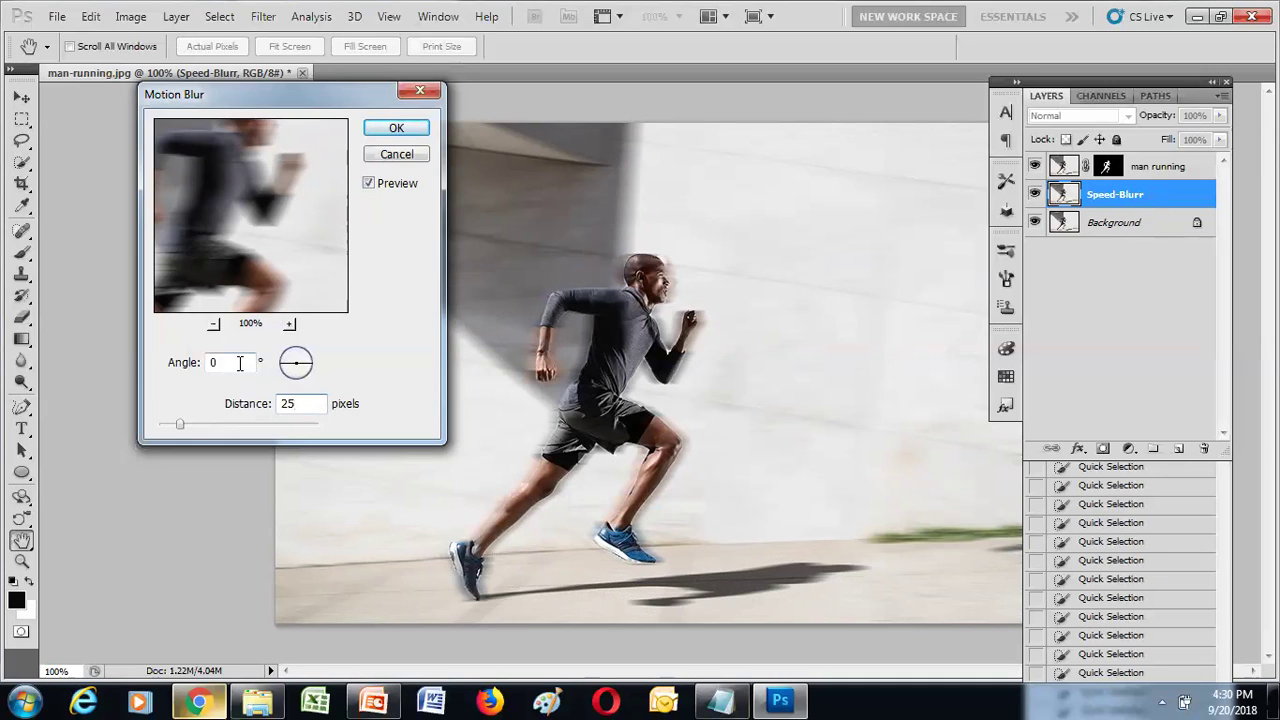
Compare the image with and without the Motion Blur preview
click(369, 184)
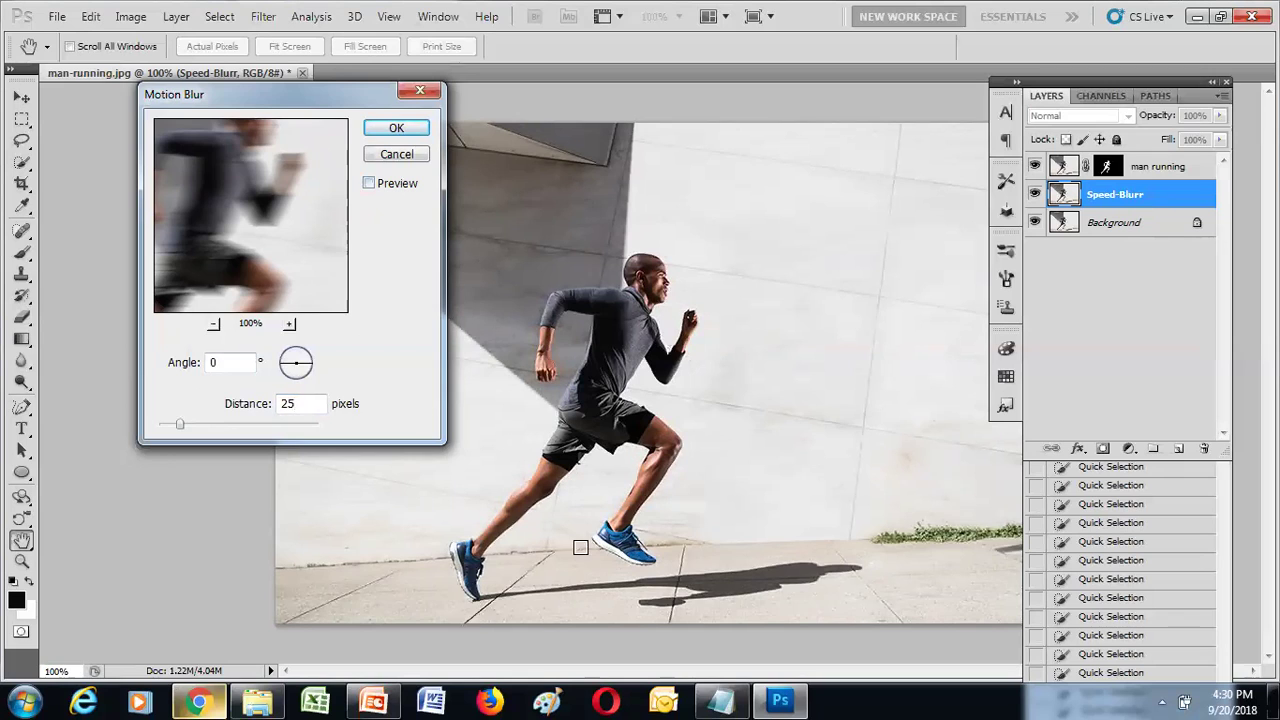
click(369, 186)
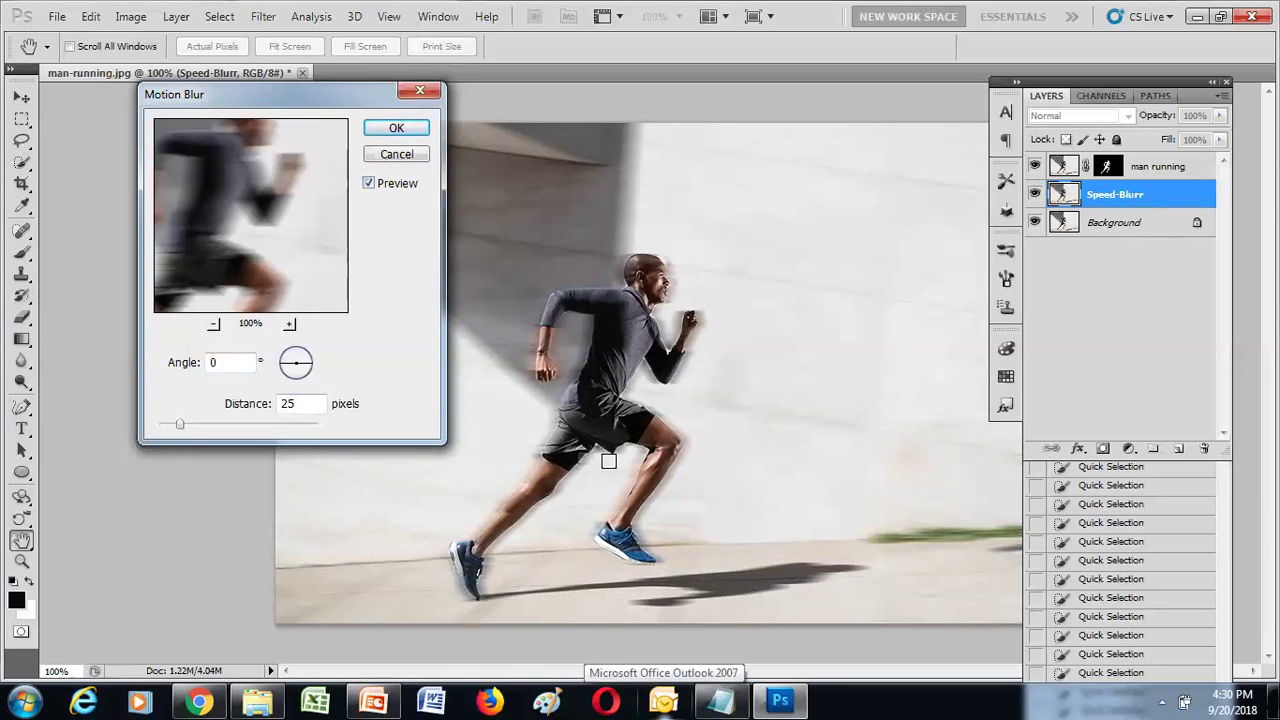
click(369, 185)
click(369, 184)
Try stronger Motion Blur distances of 366, 73 and 193 pixels on the Speed-Blurr layer
click(265, 424)
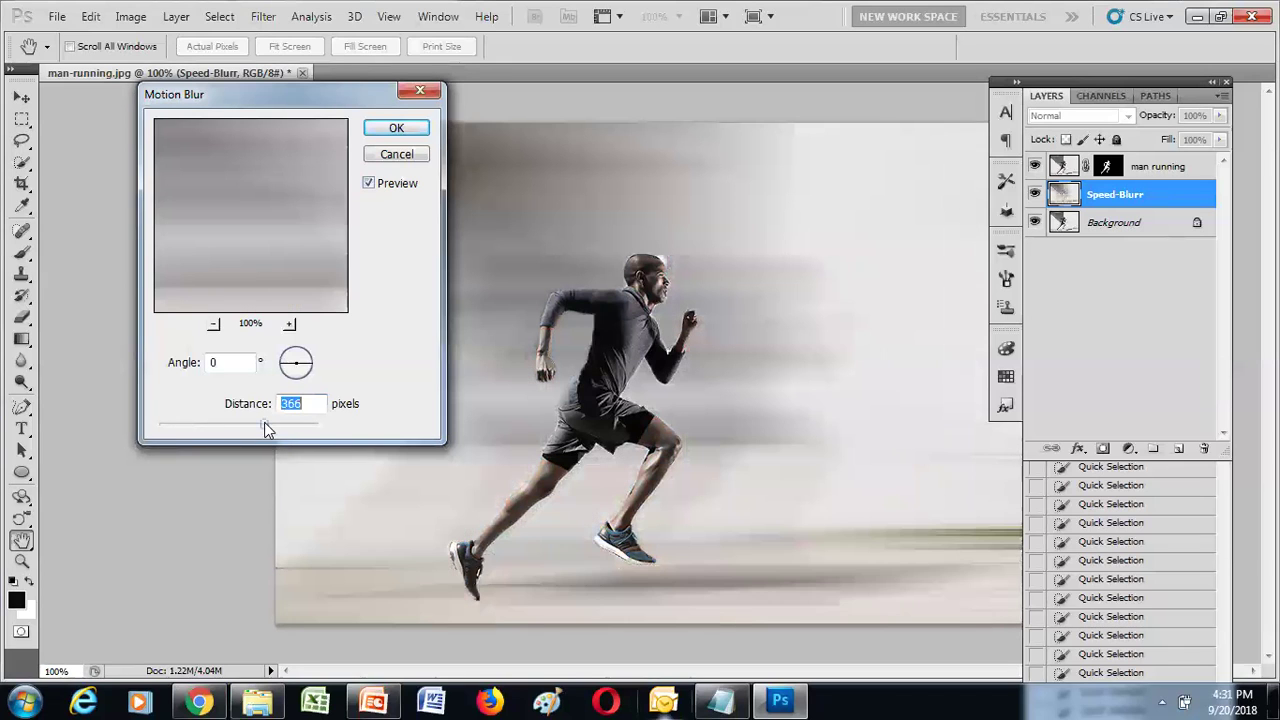
drag(264, 422, 212, 422)
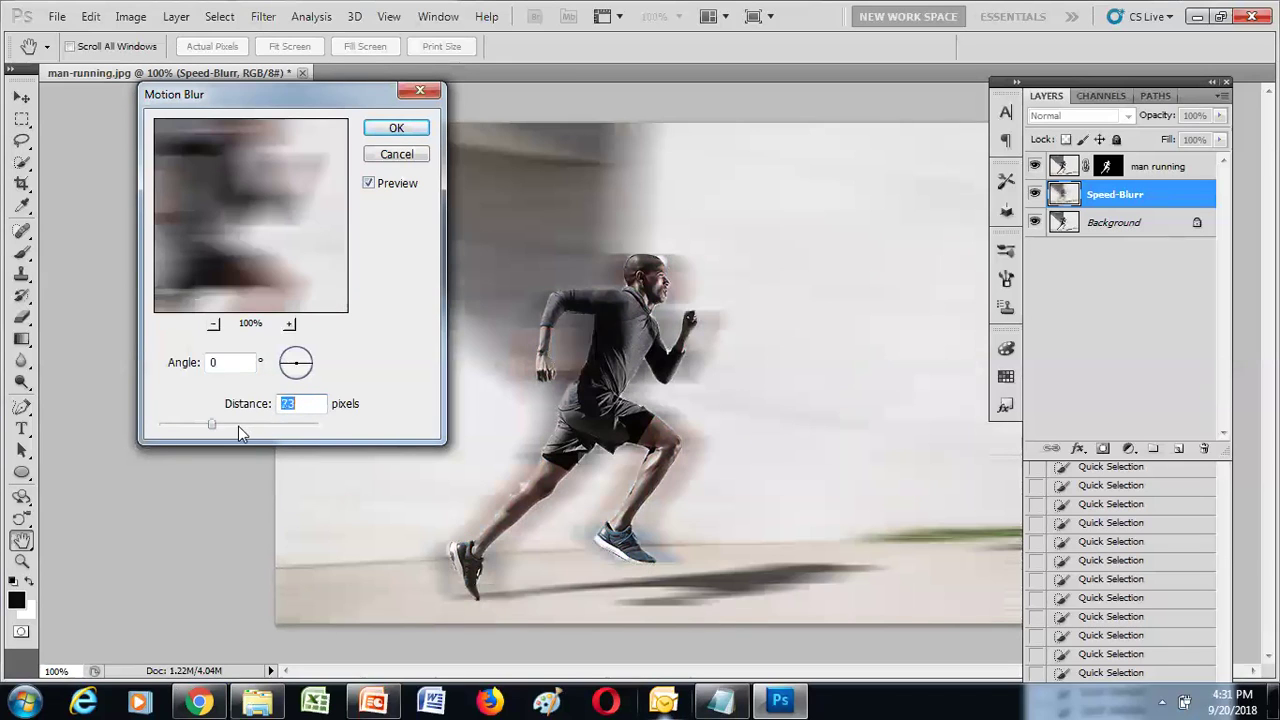
click(240, 426)
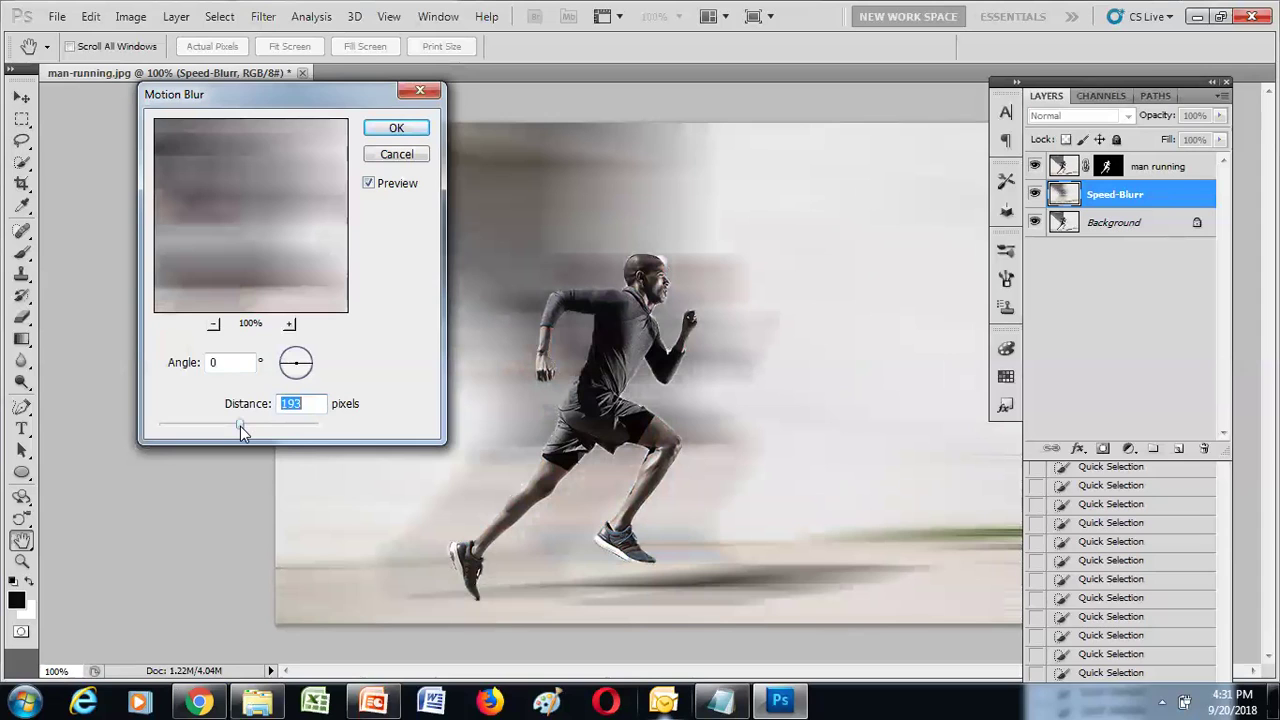
Set the Motion Blur distance to 24 pixels and apply the filter to the Speed-Blurr layer
drag(240, 426, 183, 421)
drag(182, 428, 179, 426)
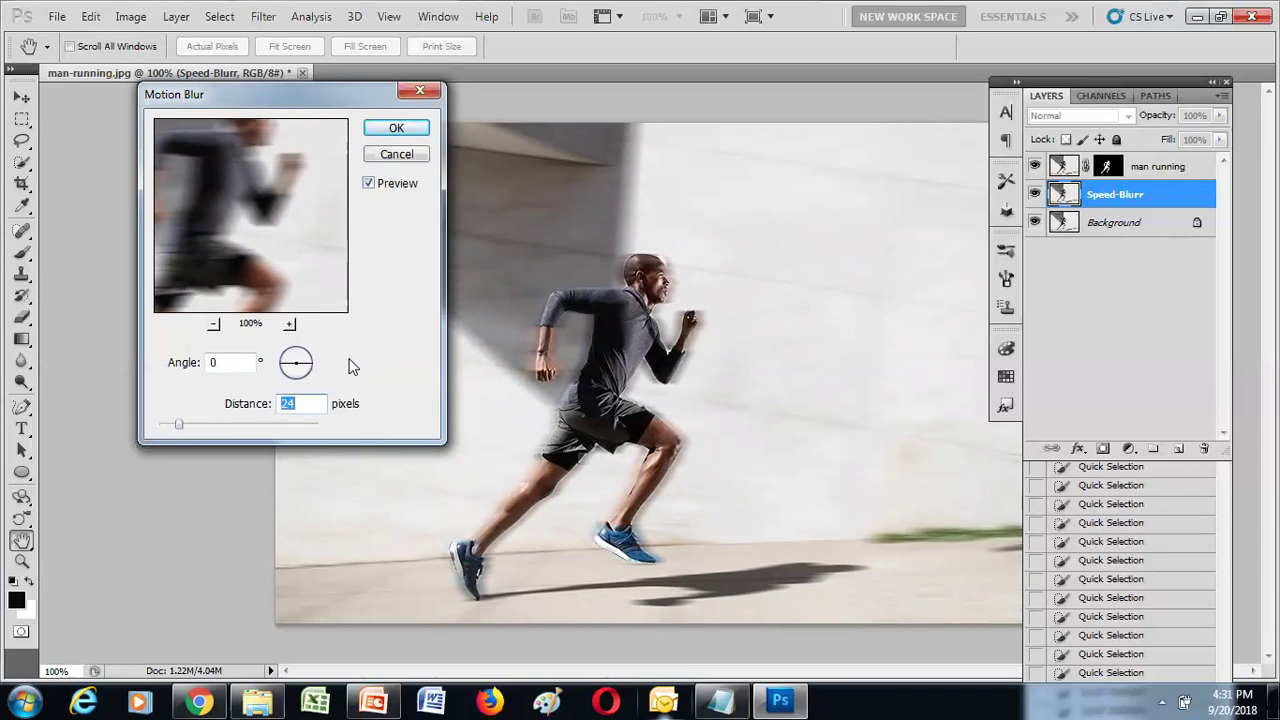
click(396, 129)
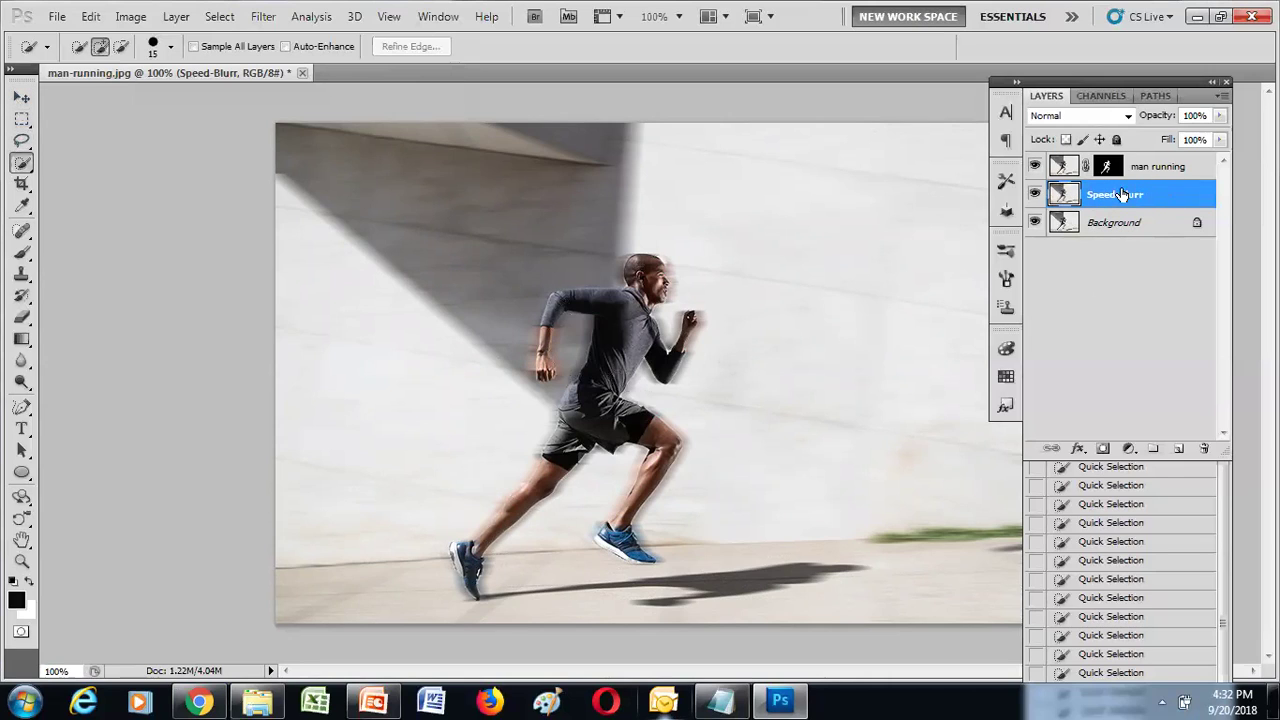
Move the Speed-Blurr layer slightly to the left so its blurred figure trails behind the sharp runner
click(21, 98)
click(620, 363)
drag(615, 364, 593, 348)
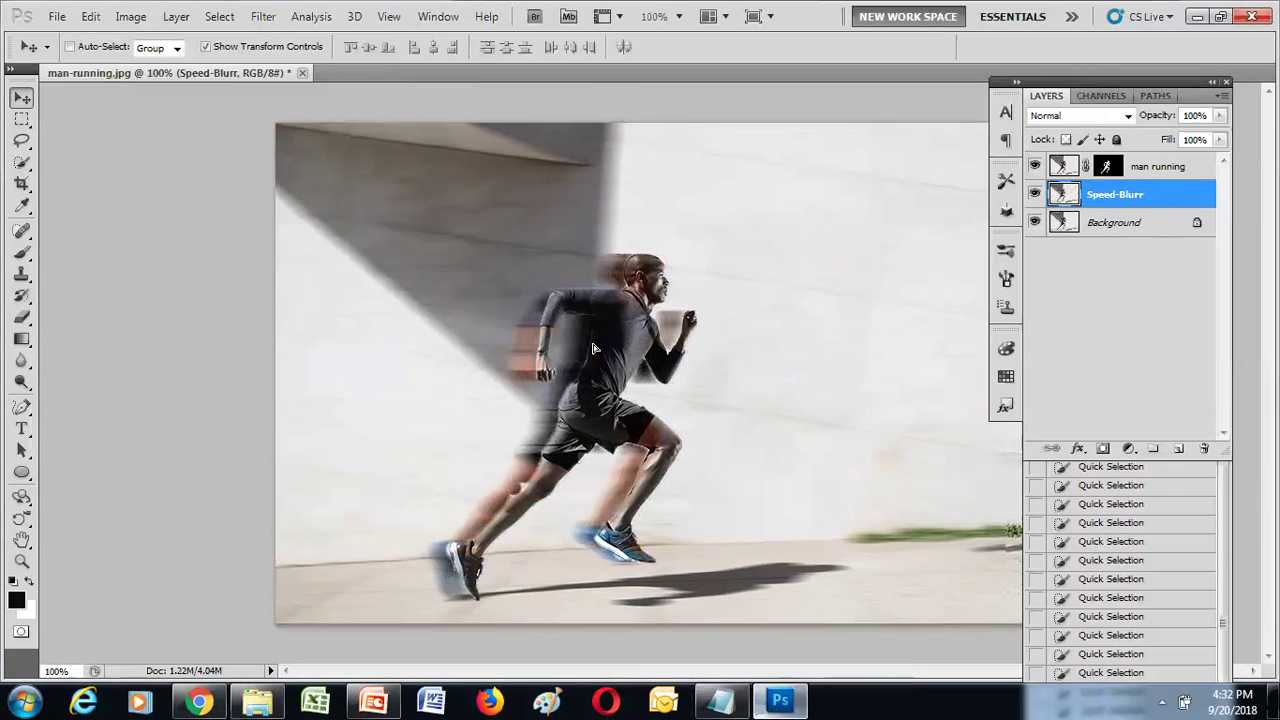
drag(593, 348, 593, 345)
drag(593, 345, 593, 345)
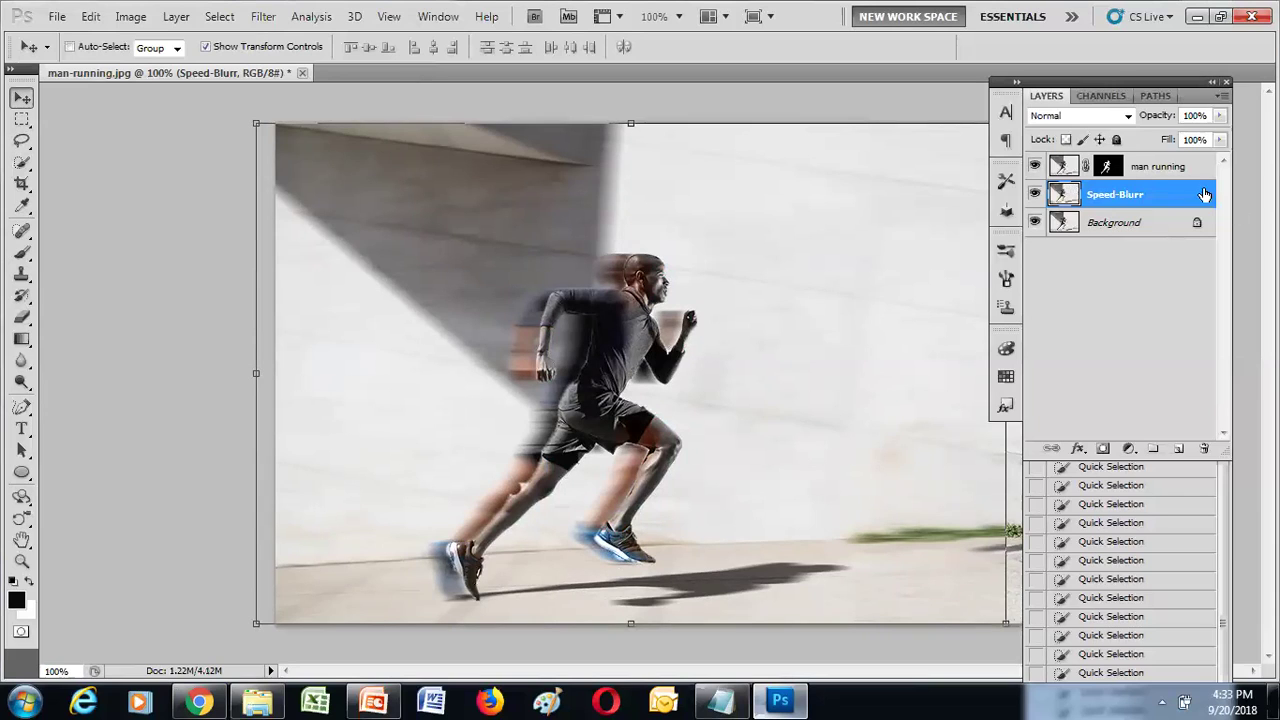
Duplicate the man running layer and rename the copy man running blurr
click(1143, 167)
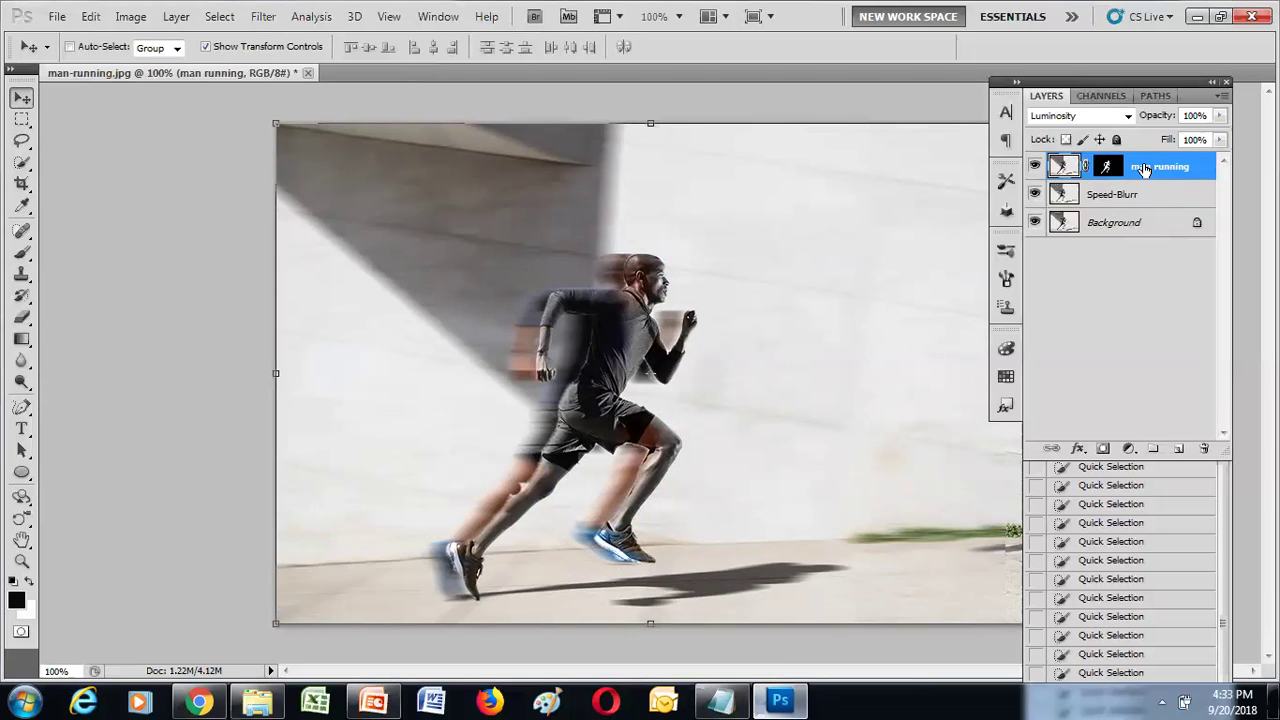
key(ctrl+j)
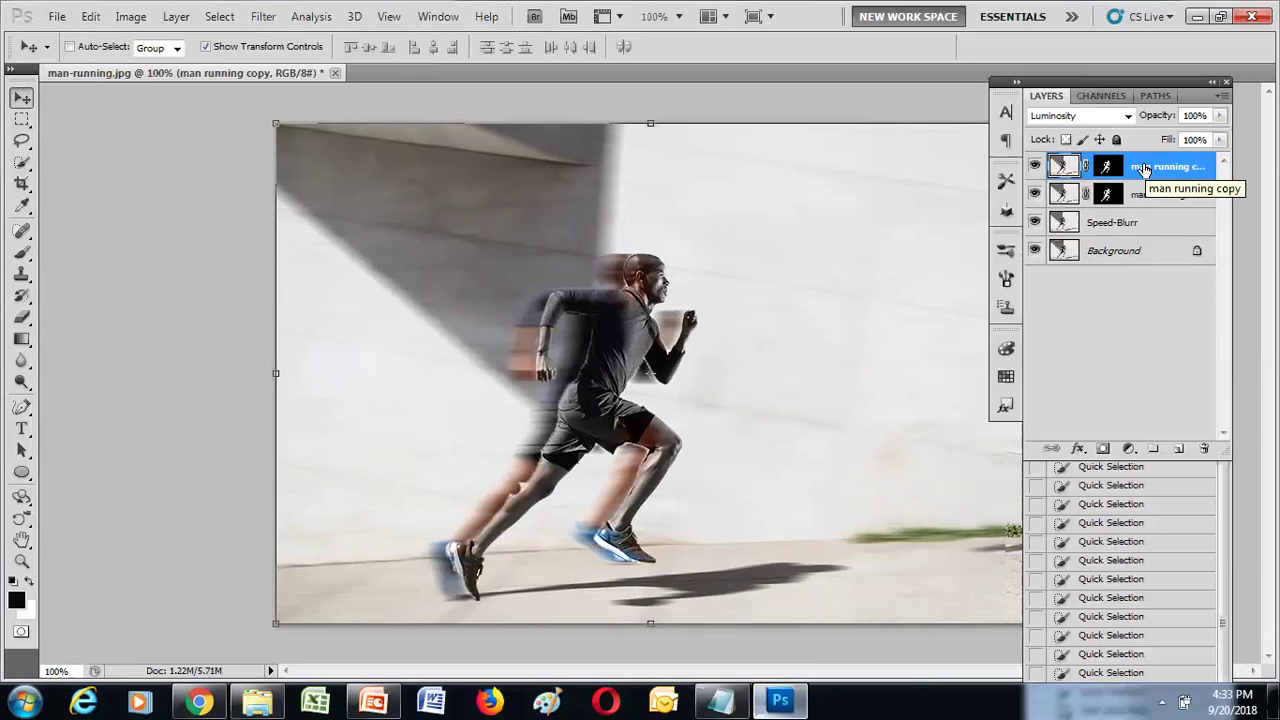
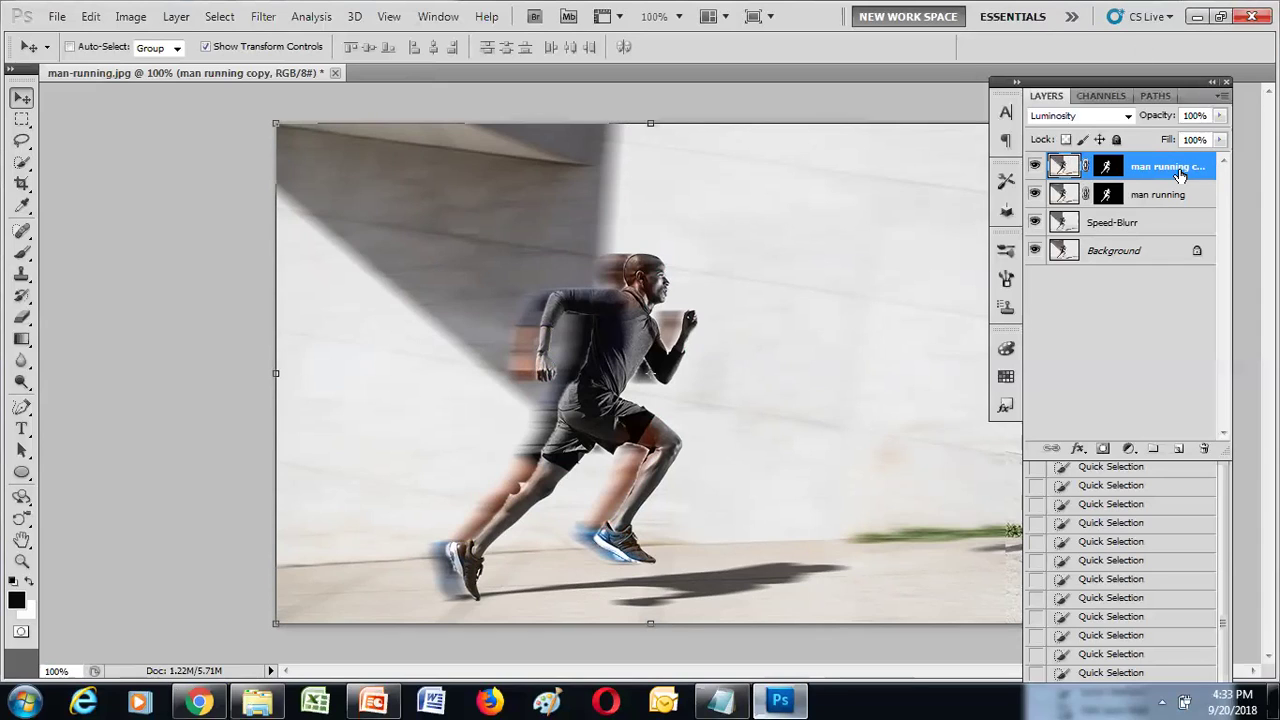
double_click(1150, 165)
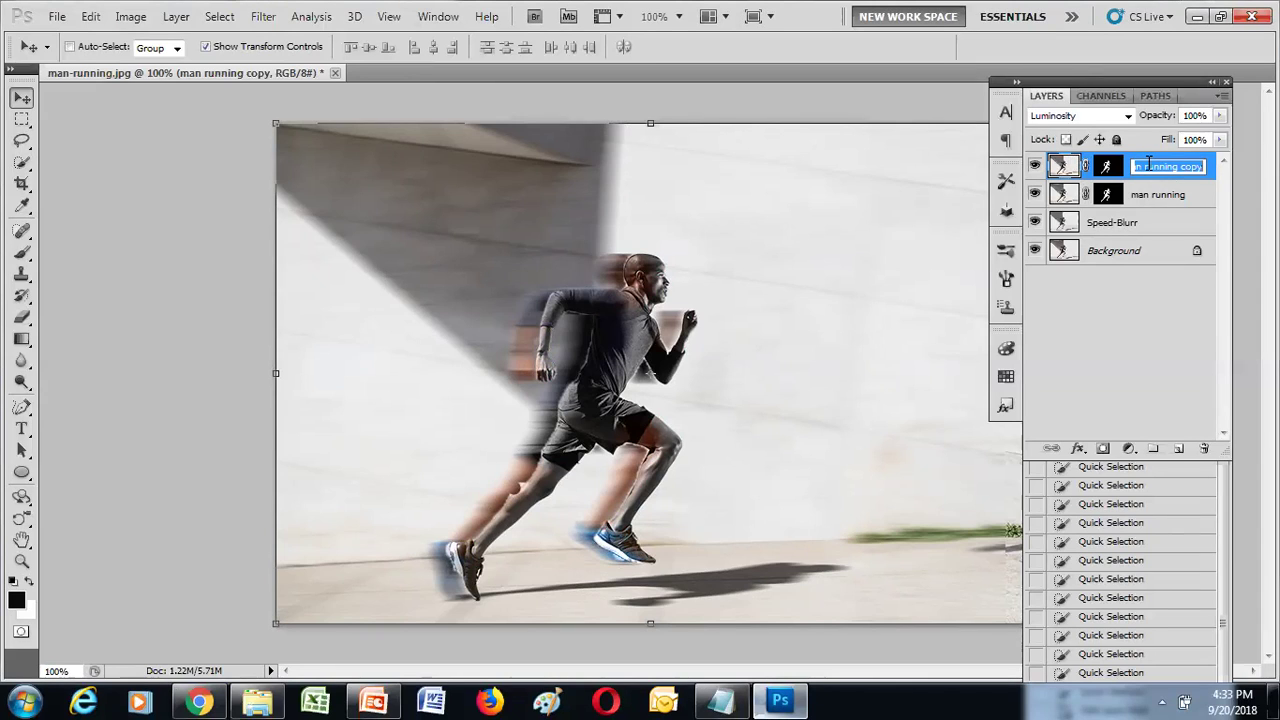
text(man)
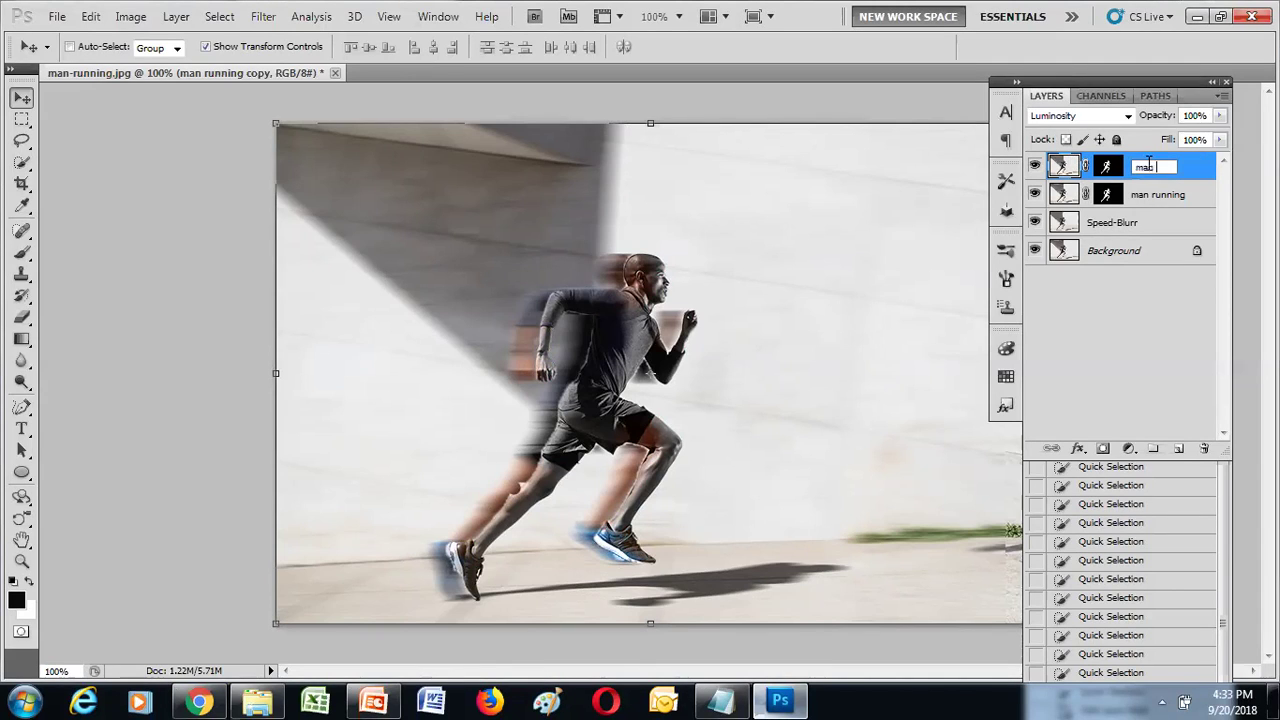
text( running blurr)
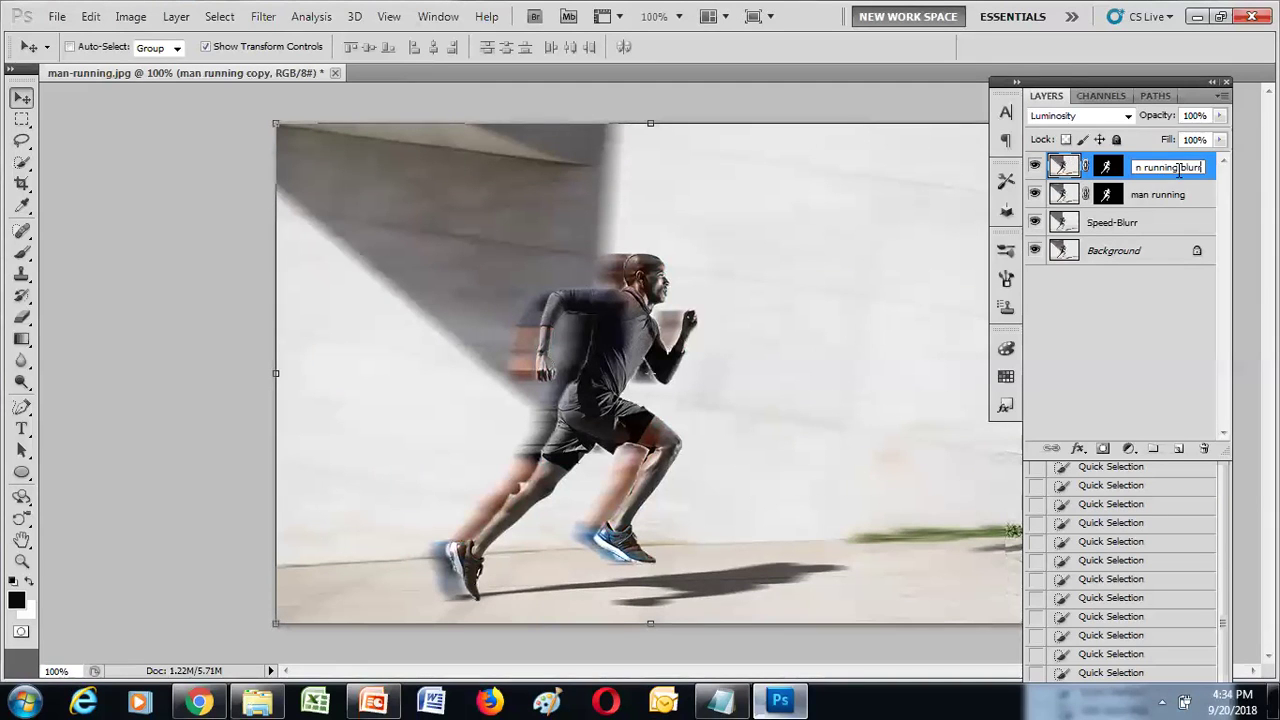
key(Return)
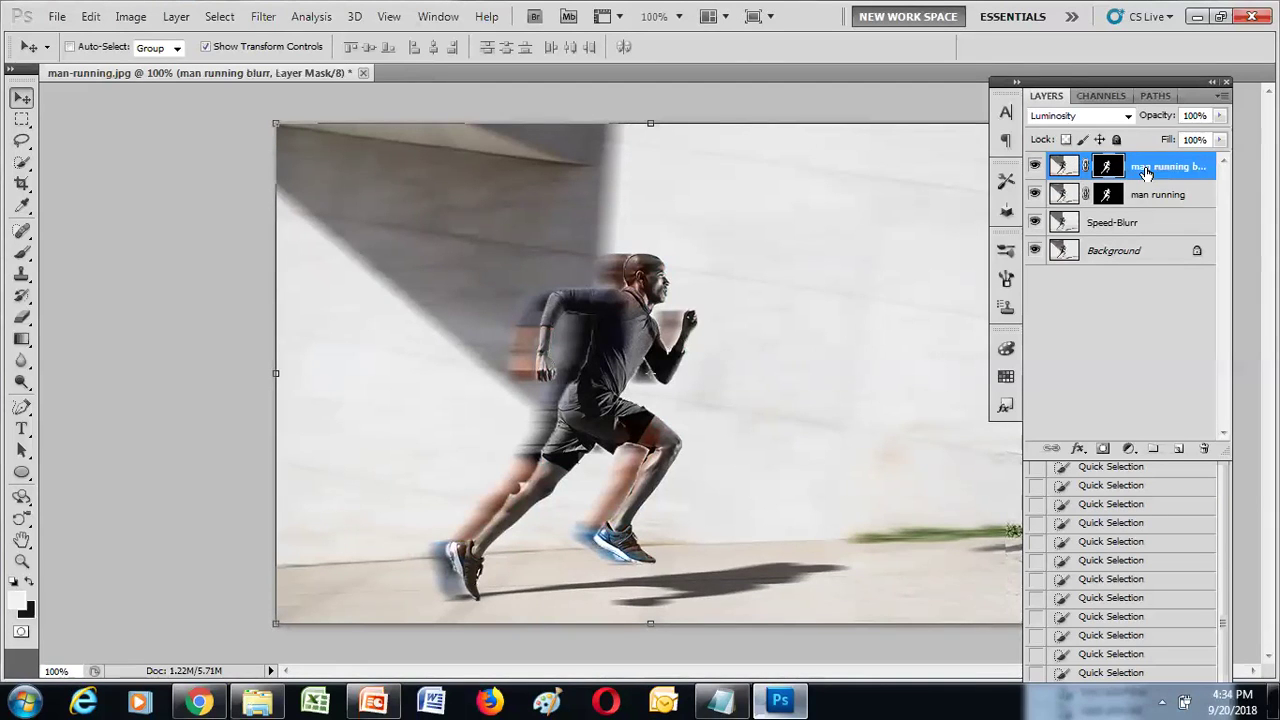
Apply the layer mask of the man running blurr layer permanently to its pixels
click(1146, 172)
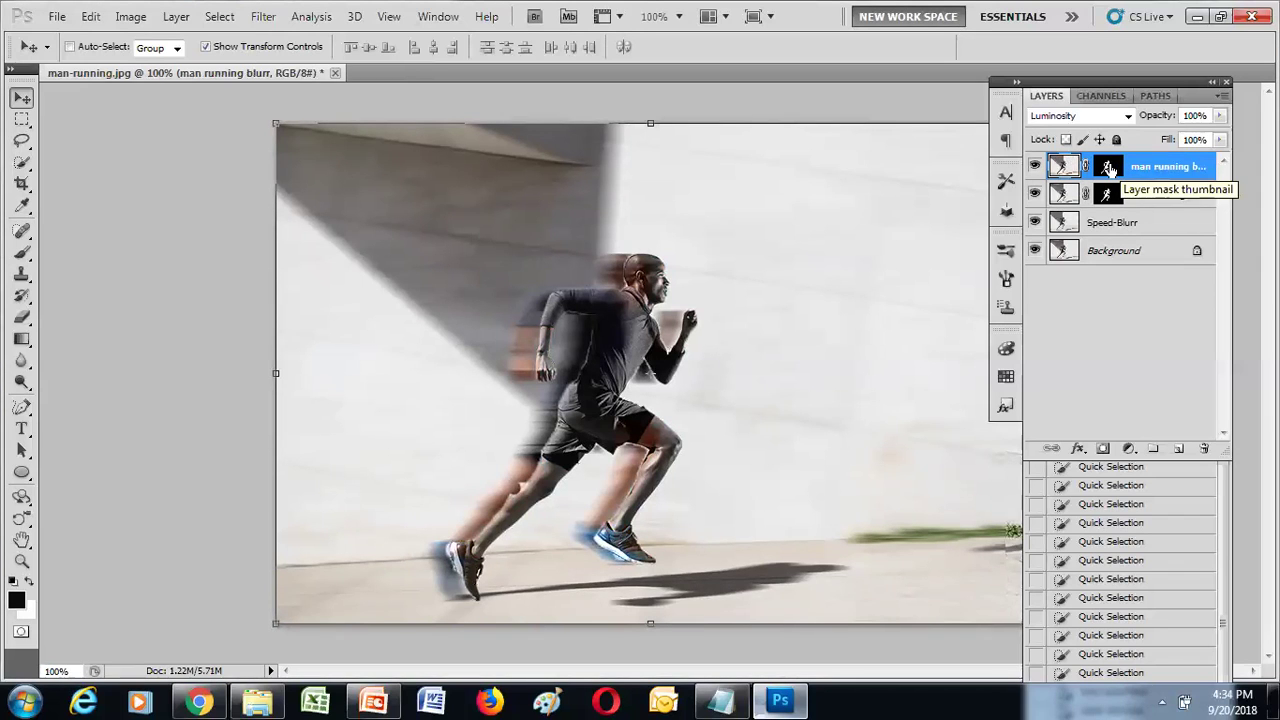
right_click(1108, 170)
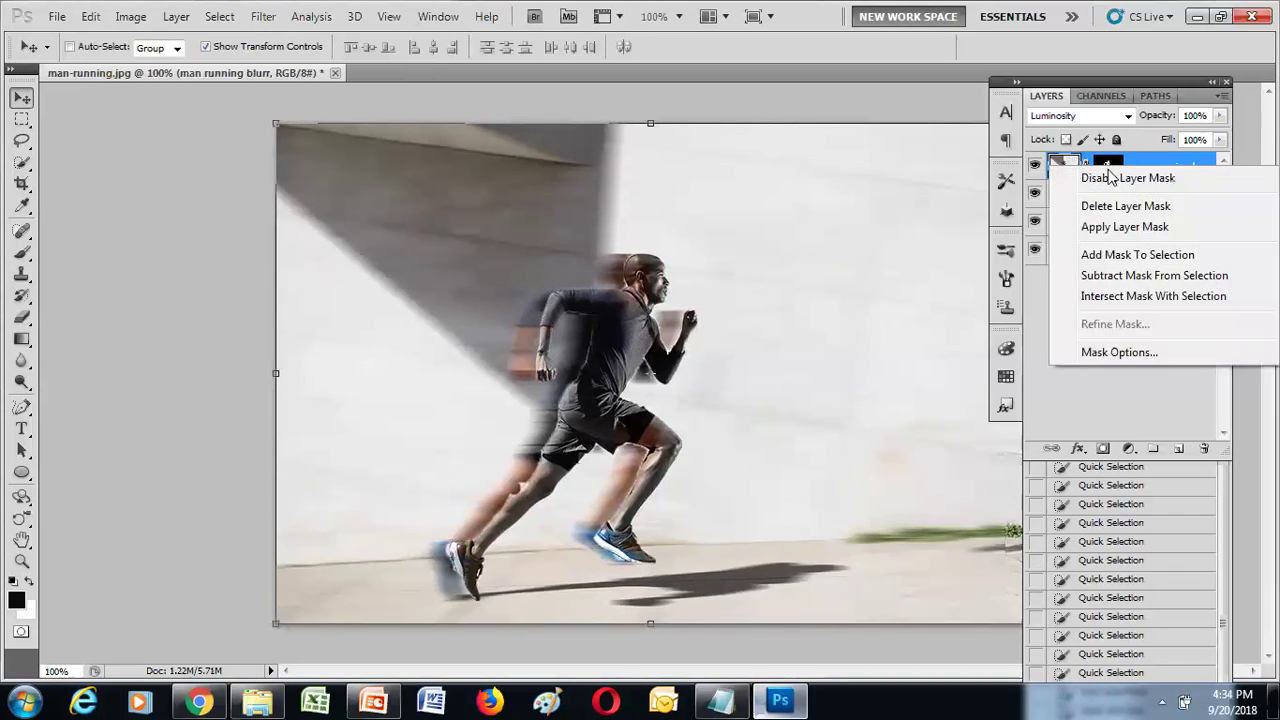
click(1118, 228)
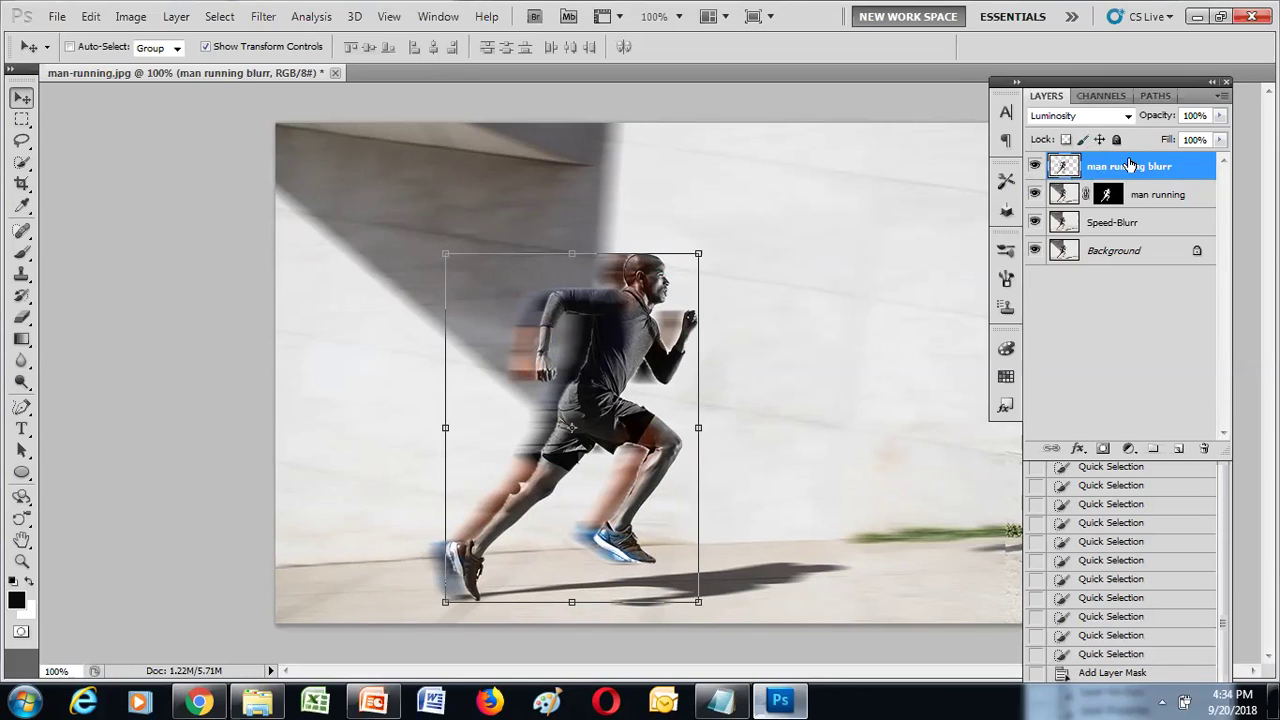
Rename the man running blurr layer as fast
double_click(1160, 166)
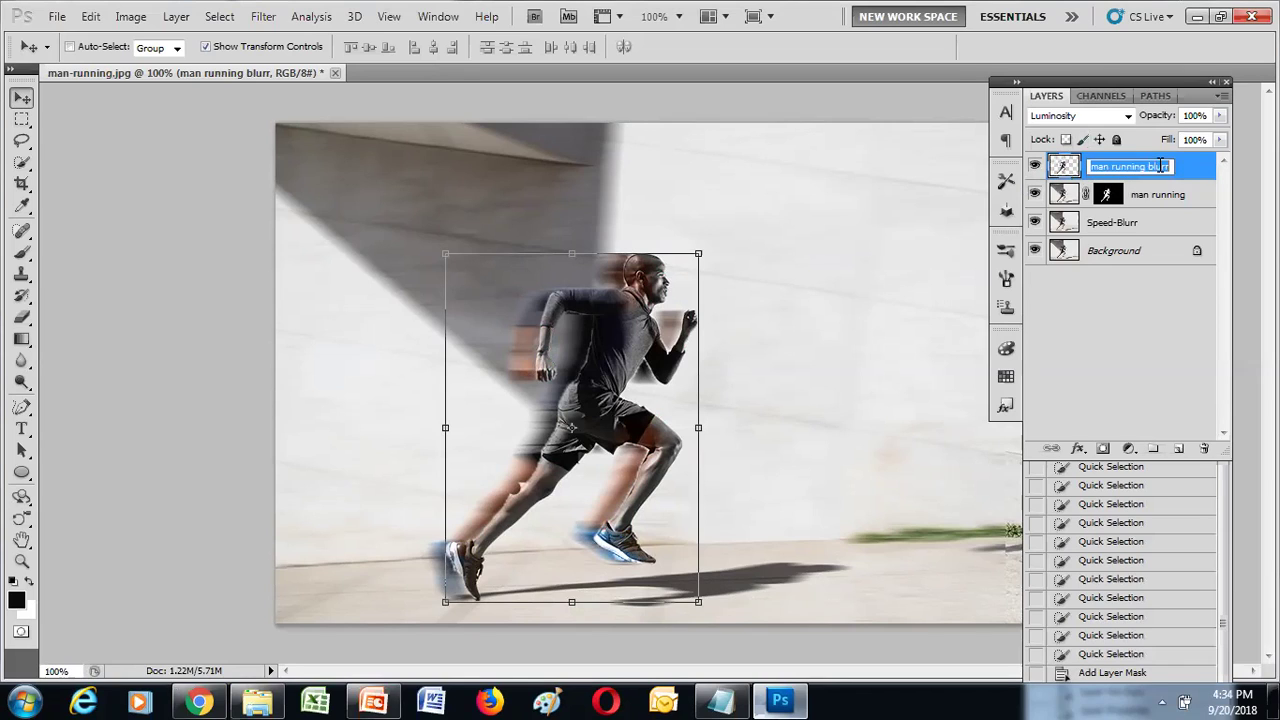
text(fast)
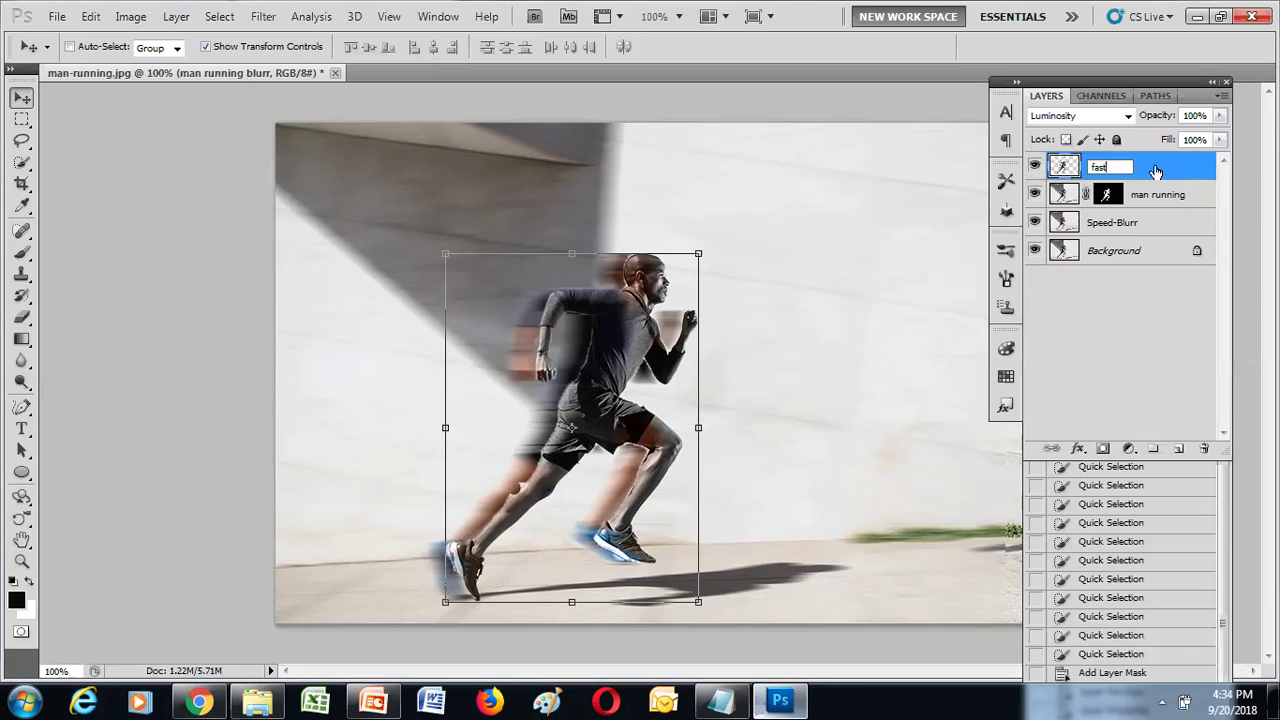
key(Return)
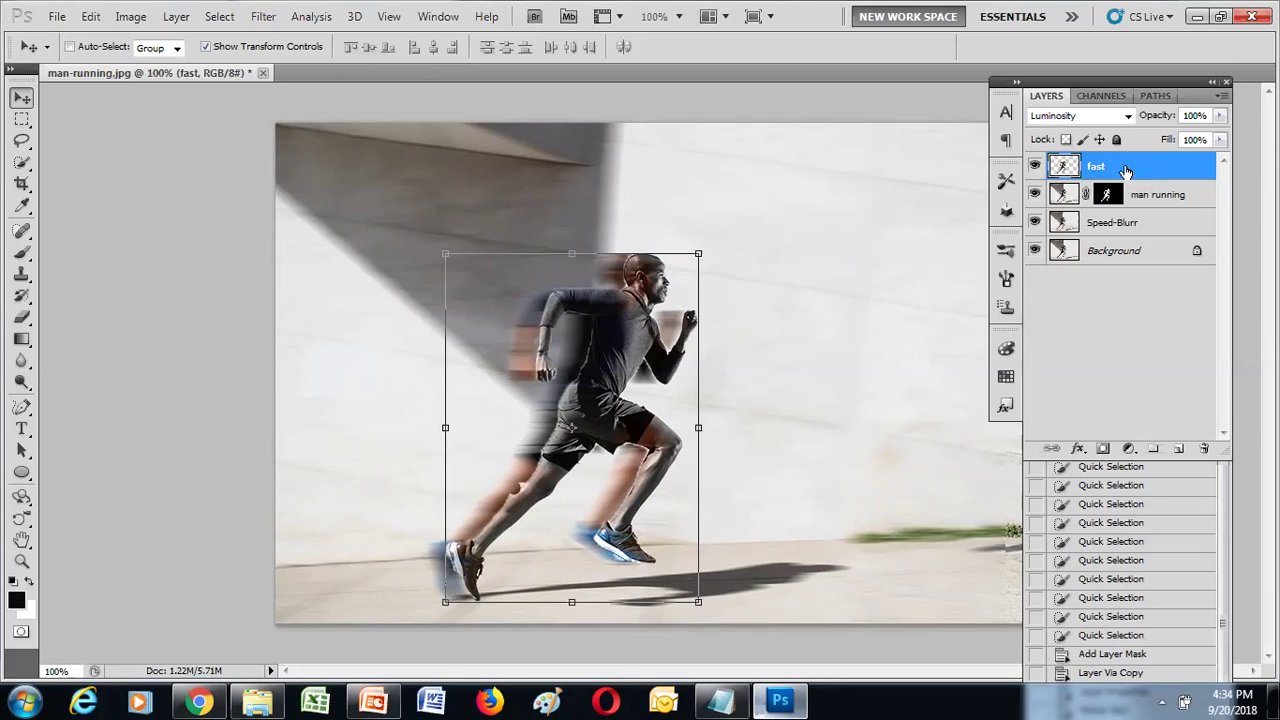
Apply a Motion Blur filter with an angle of 0° and a distance of 24 pixels to the fast layer
click(263, 17)
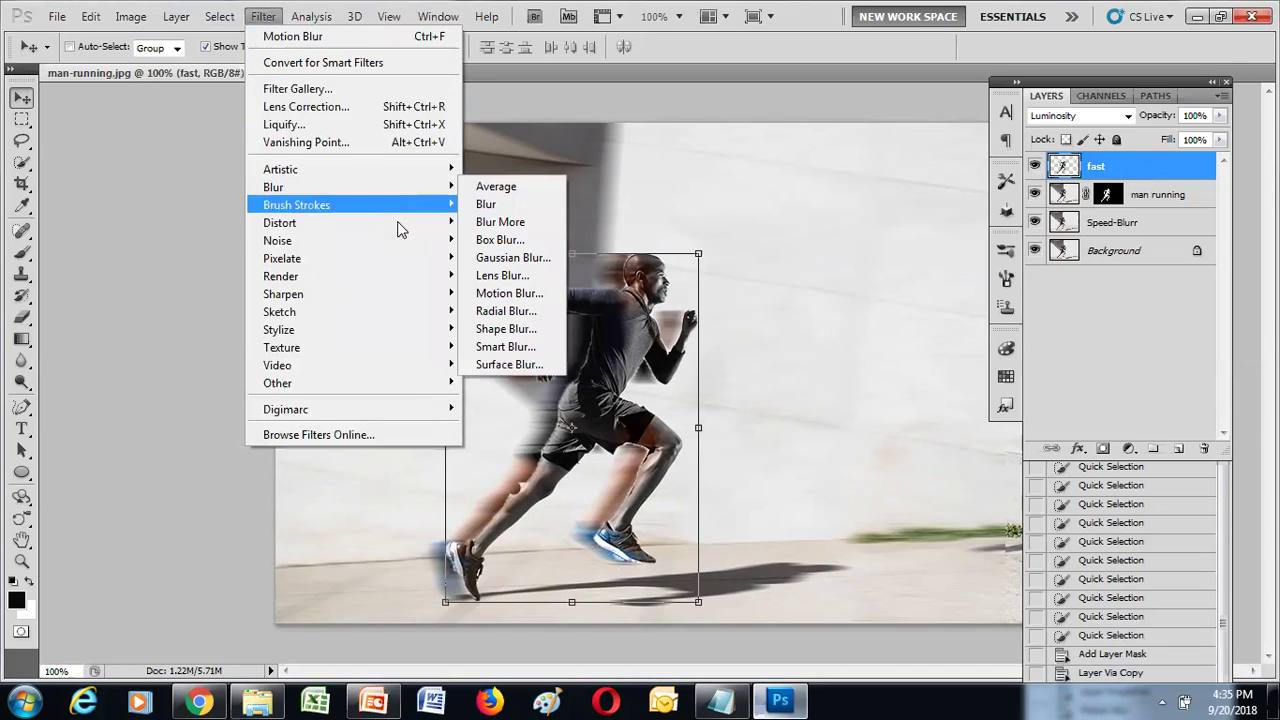
mouse_move(397, 189)
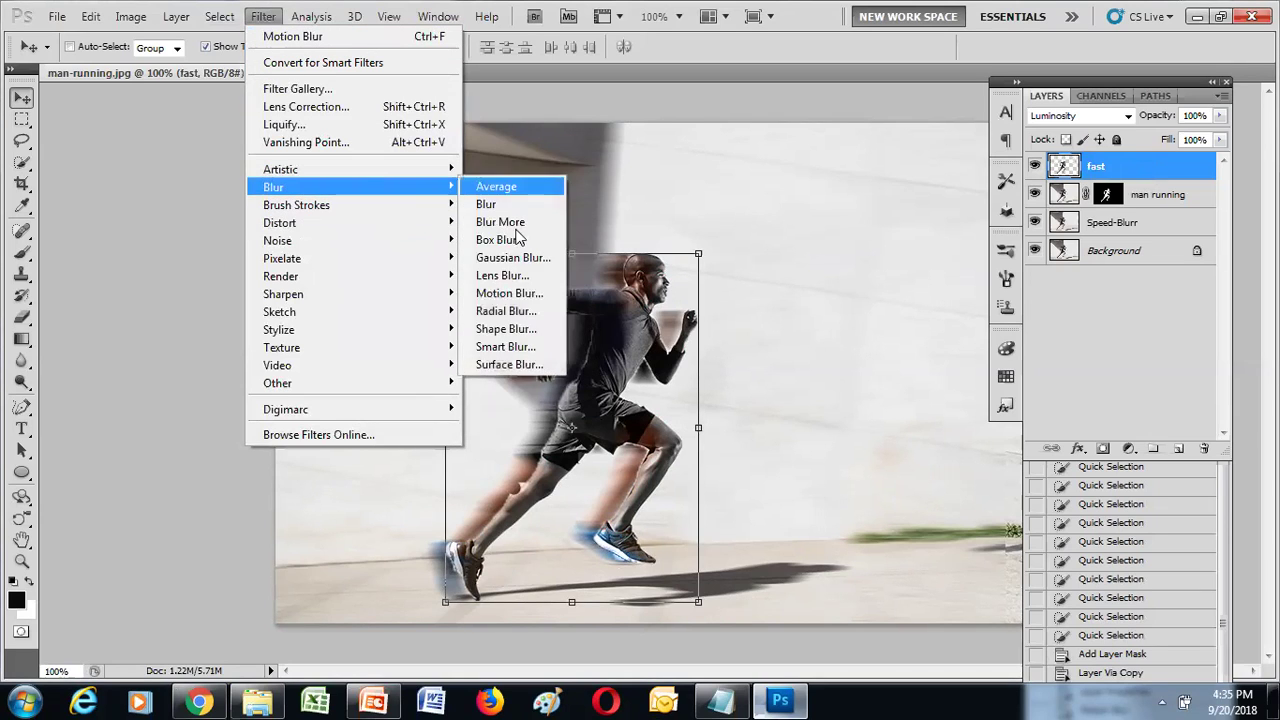
click(505, 293)
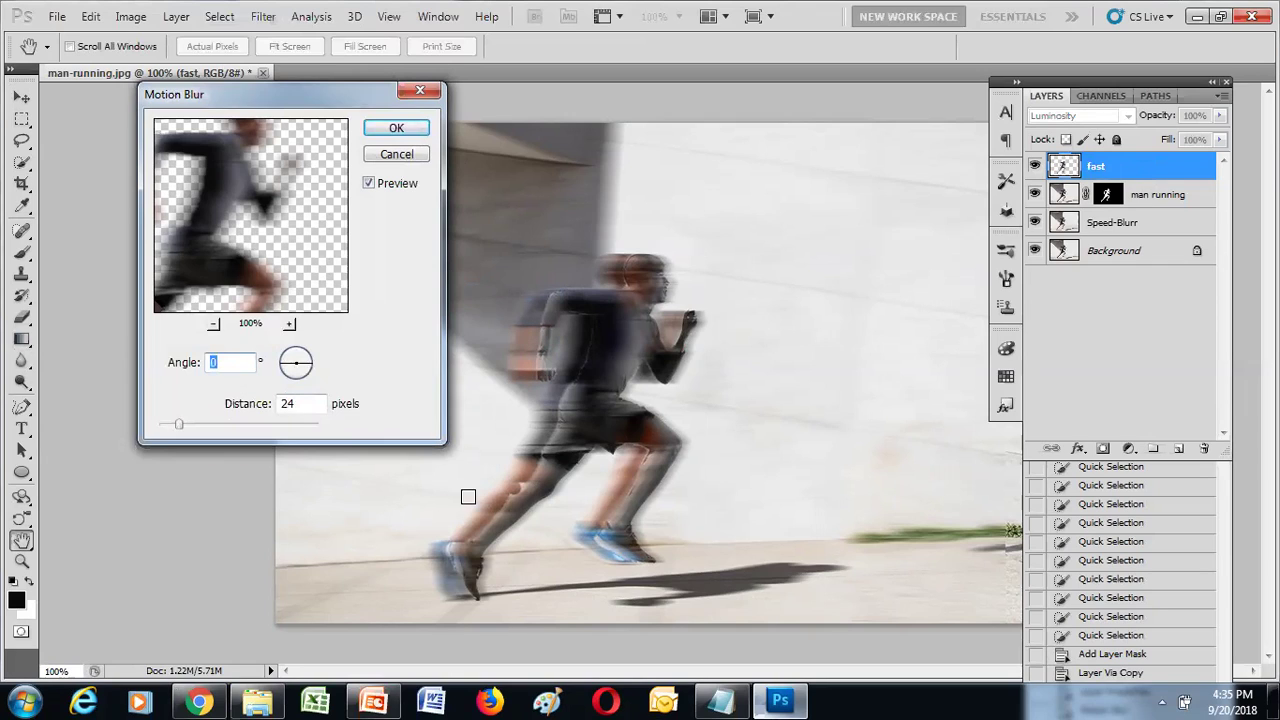
click(383, 132)
Move the fast layer left so its blurred figure trails behind the sharp runner, and dismiss the meeting alert
key(v)
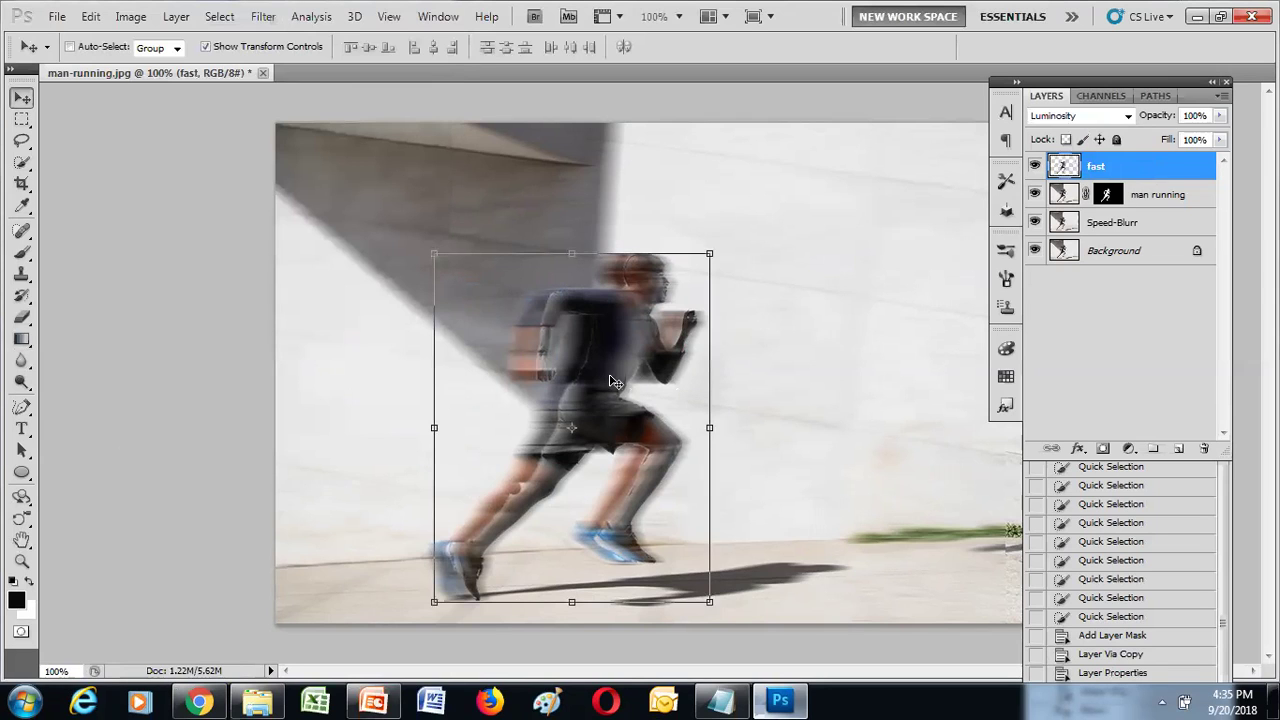
drag(612, 380, 518, 370)
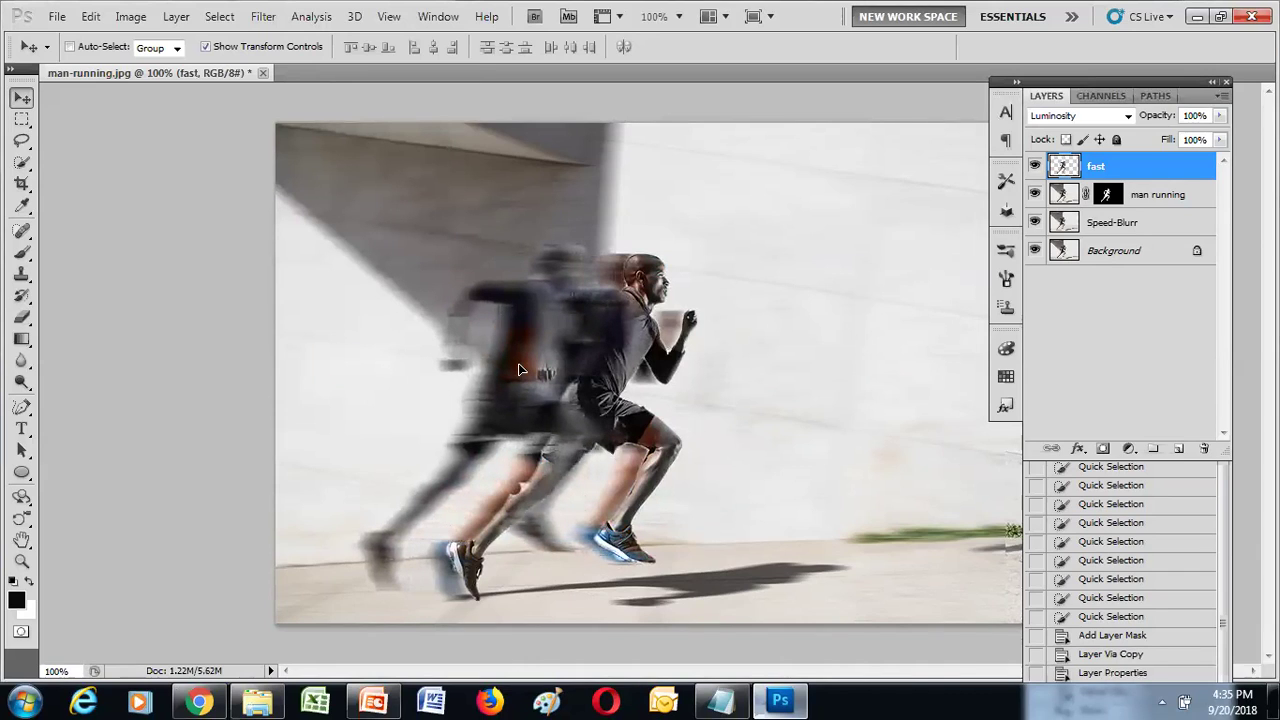
drag(518, 369, 520, 370)
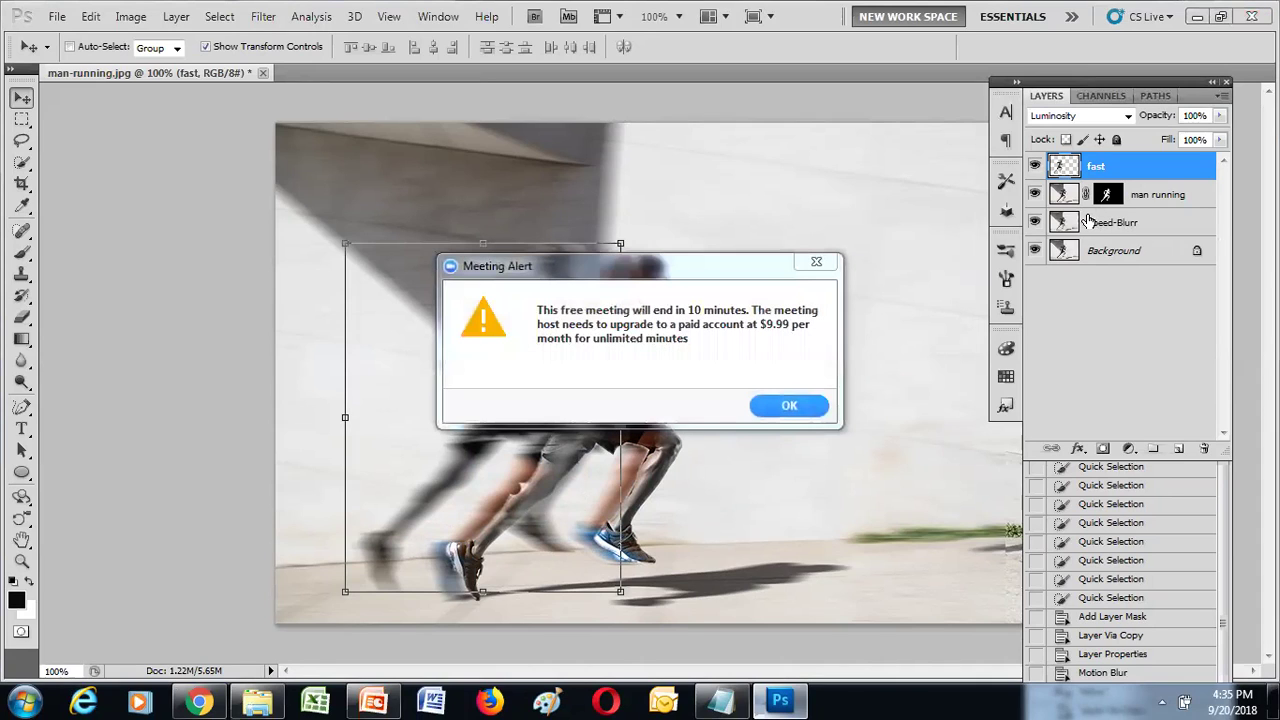
click(789, 405)
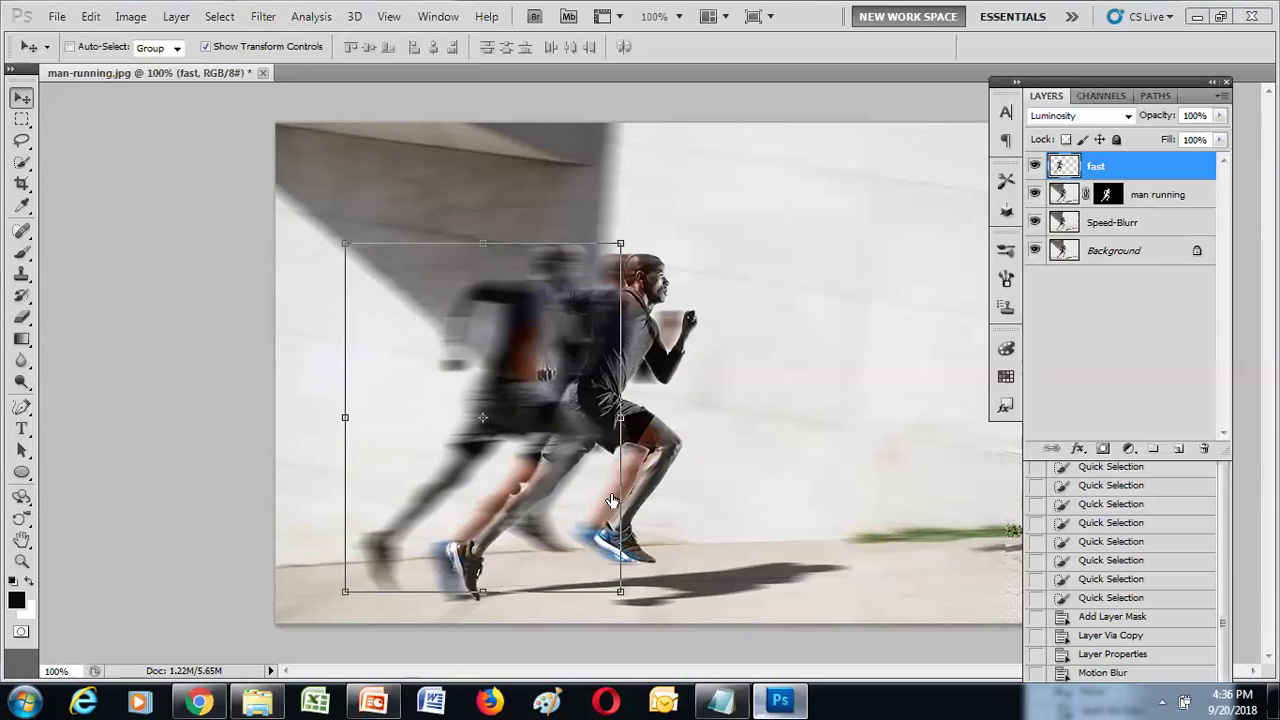
Move the Speed-Blurr layer to the right so its blurred figure stands ahead of the sharp runner
click(1106, 222)
drag(604, 271, 741, 275)
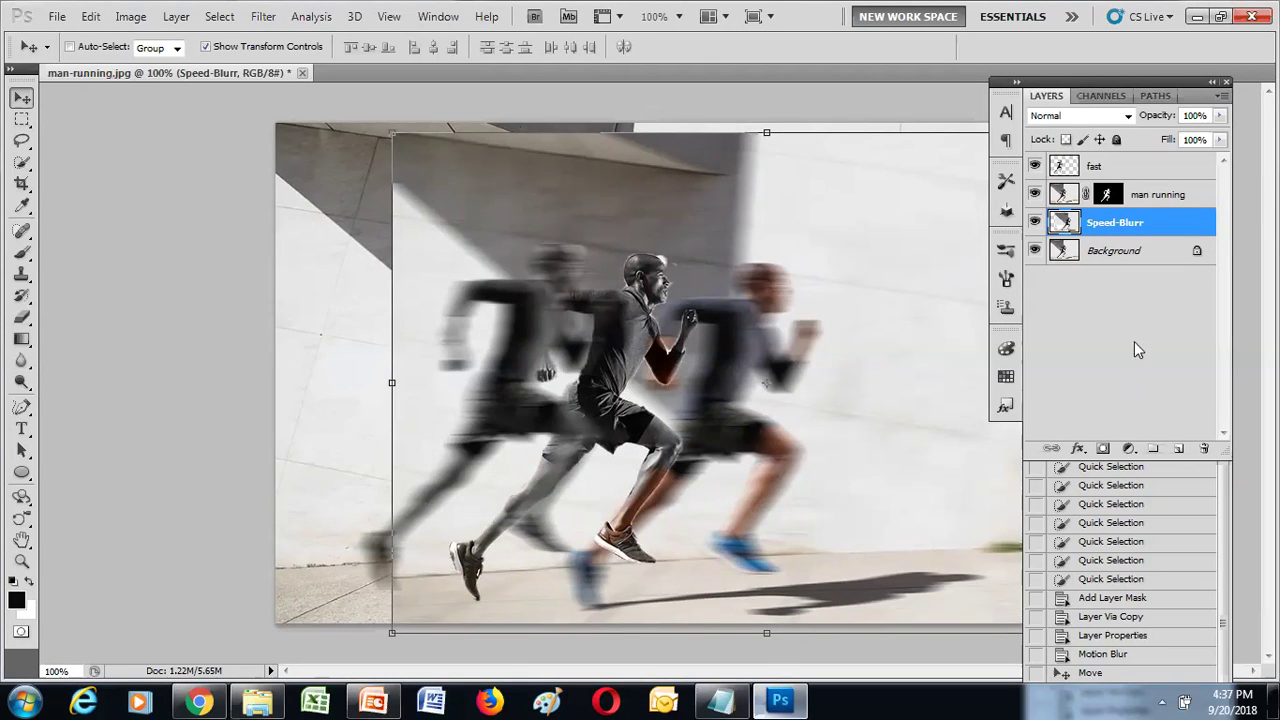
click(1157, 195)
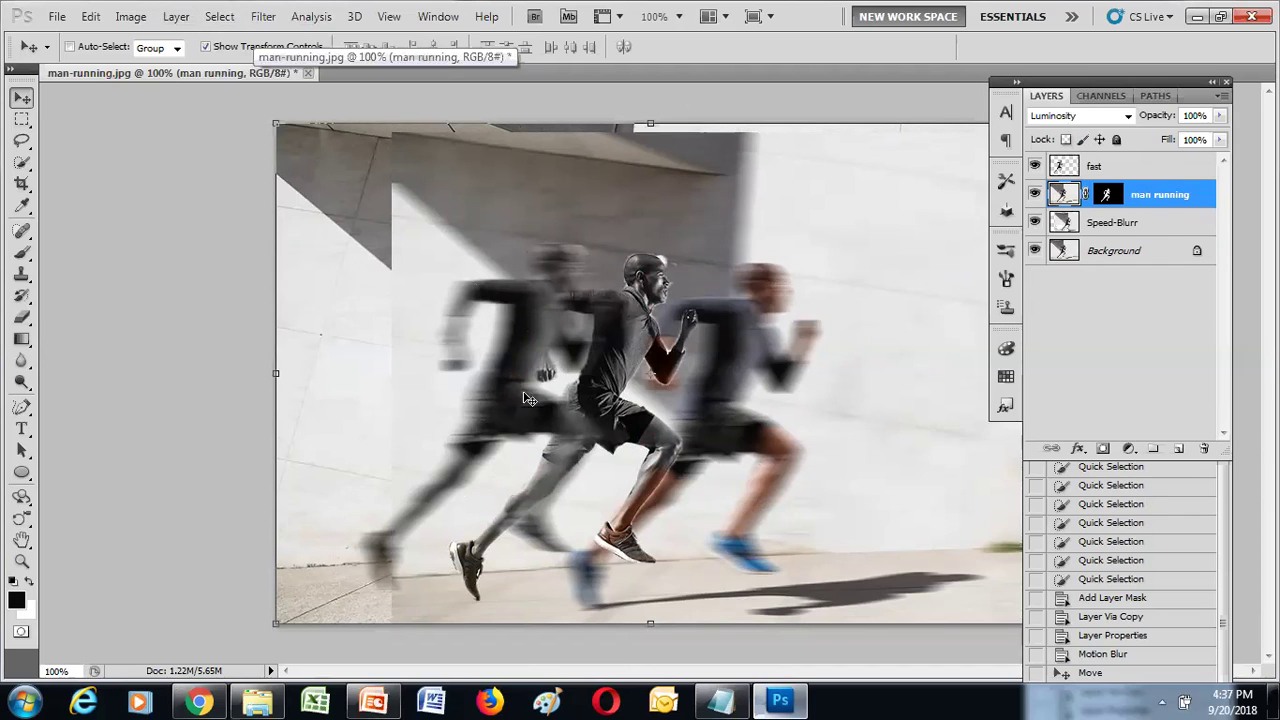
Free-transform the Speed-Blurr layer back left to X 437 px, Y 261 px, so its figure sits just behind the runner
click(1114, 222)
key(ctrl+t)
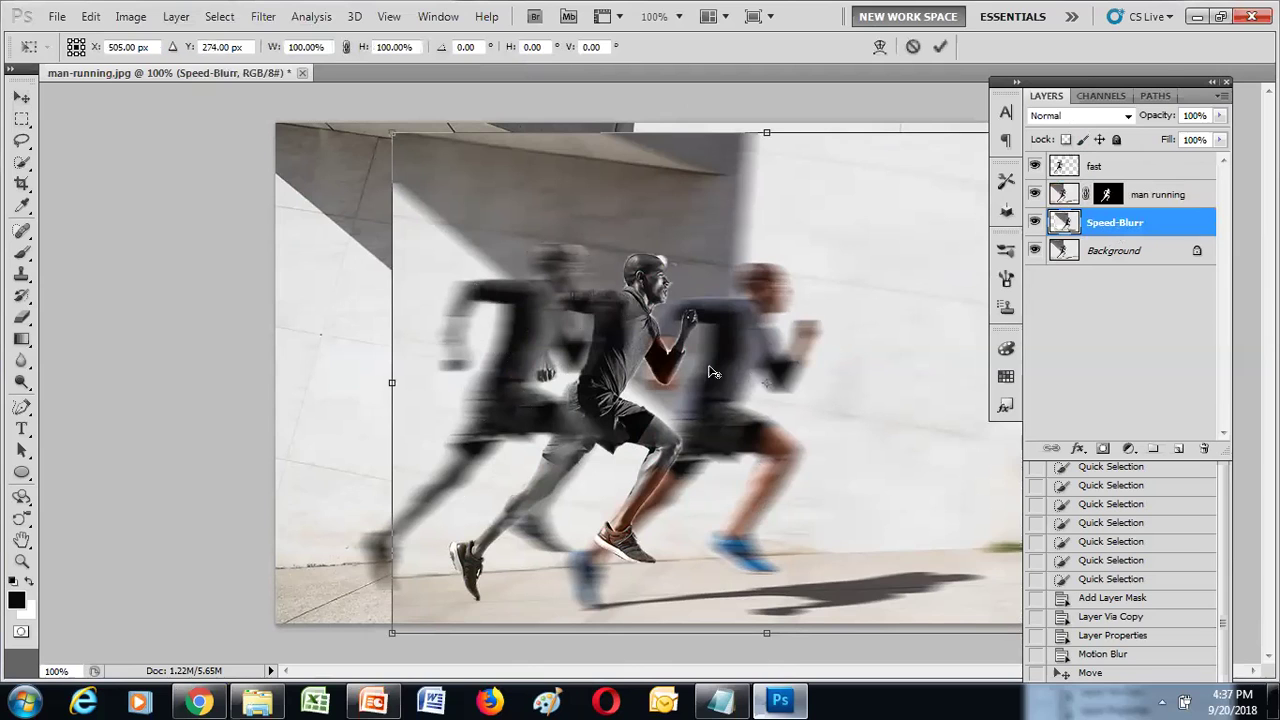
drag(722, 354, 594, 346)
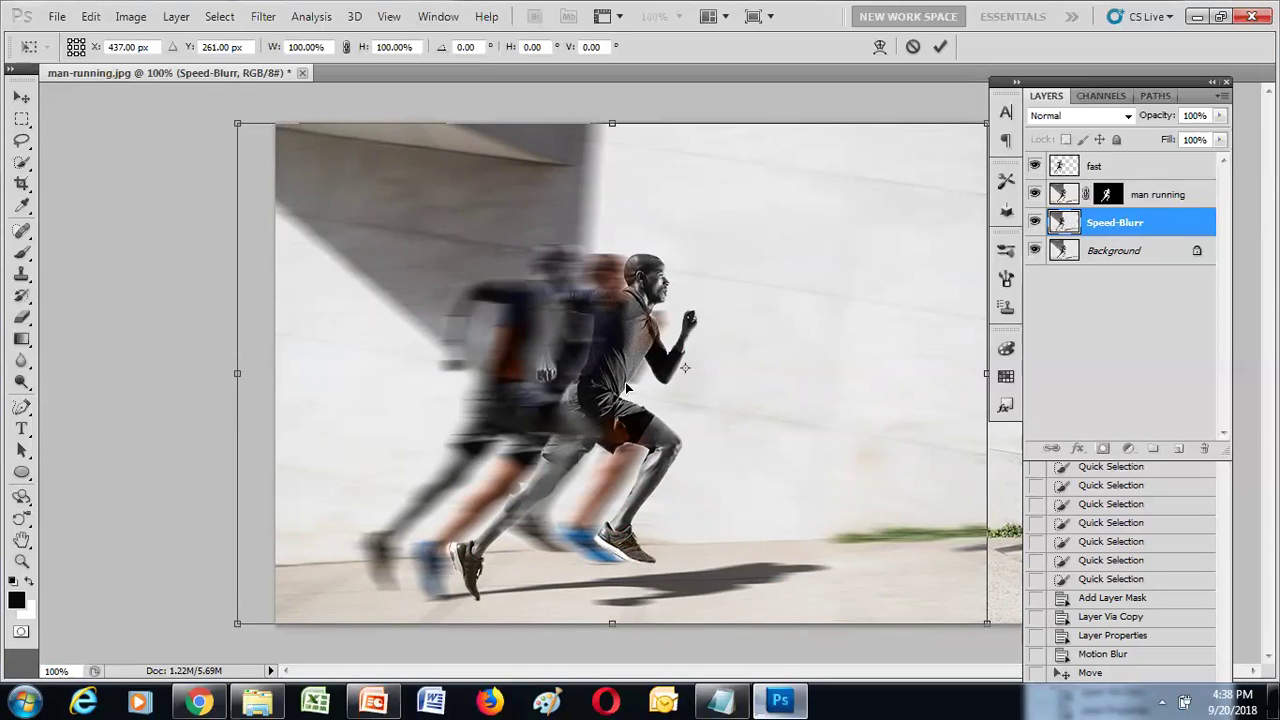
click(940, 46)
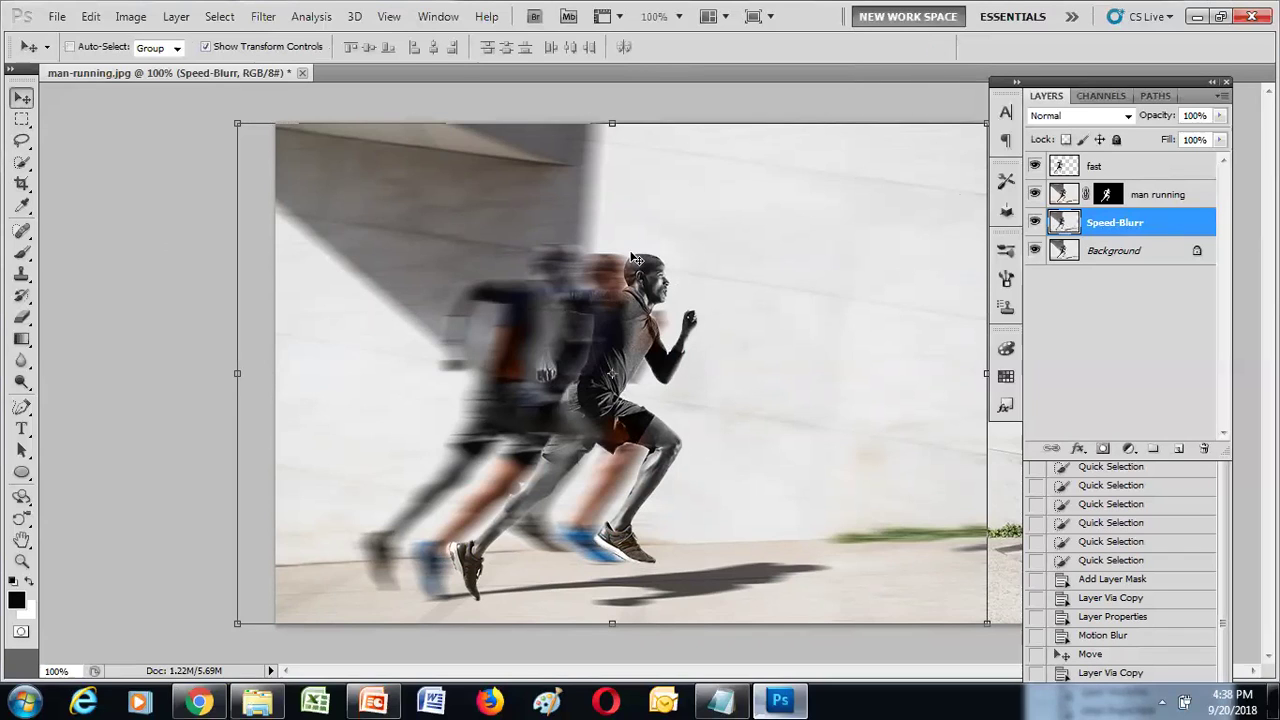
Duplicate the fast layer and move the copy slightly left to add another trailing figure
click(1126, 167)
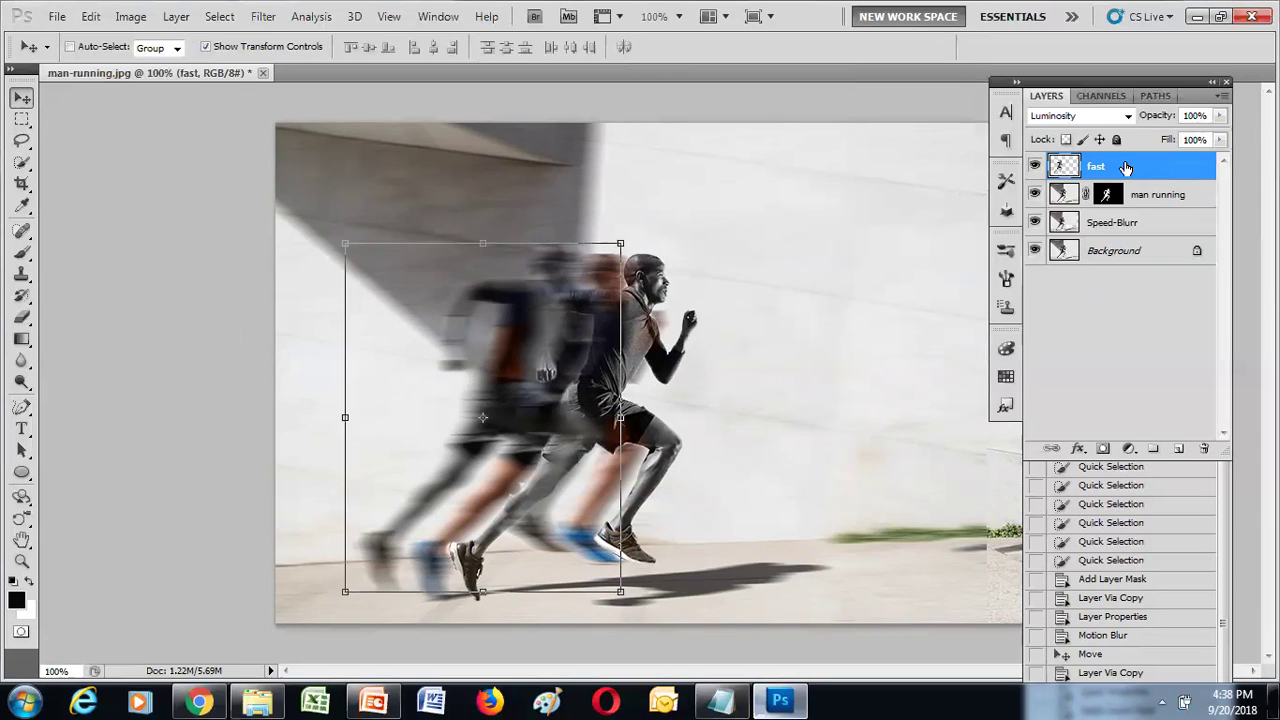
key(ctrl+j)
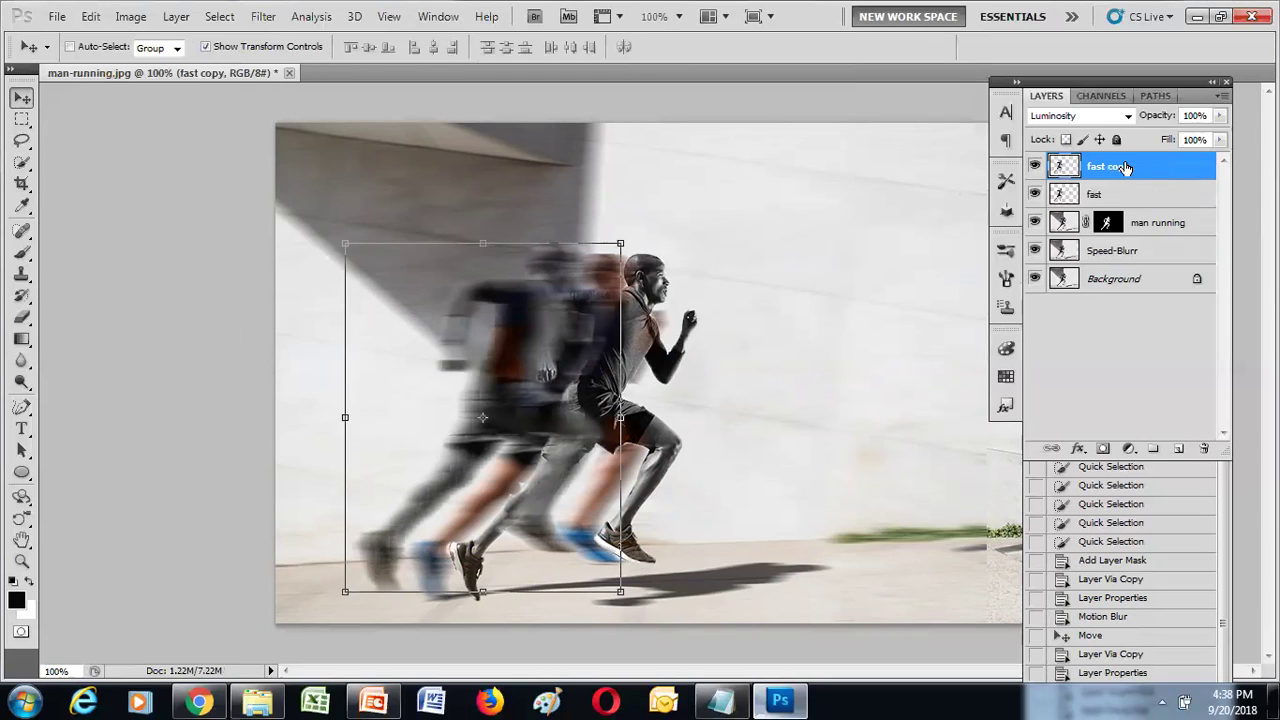
drag(485, 367, 457, 357)
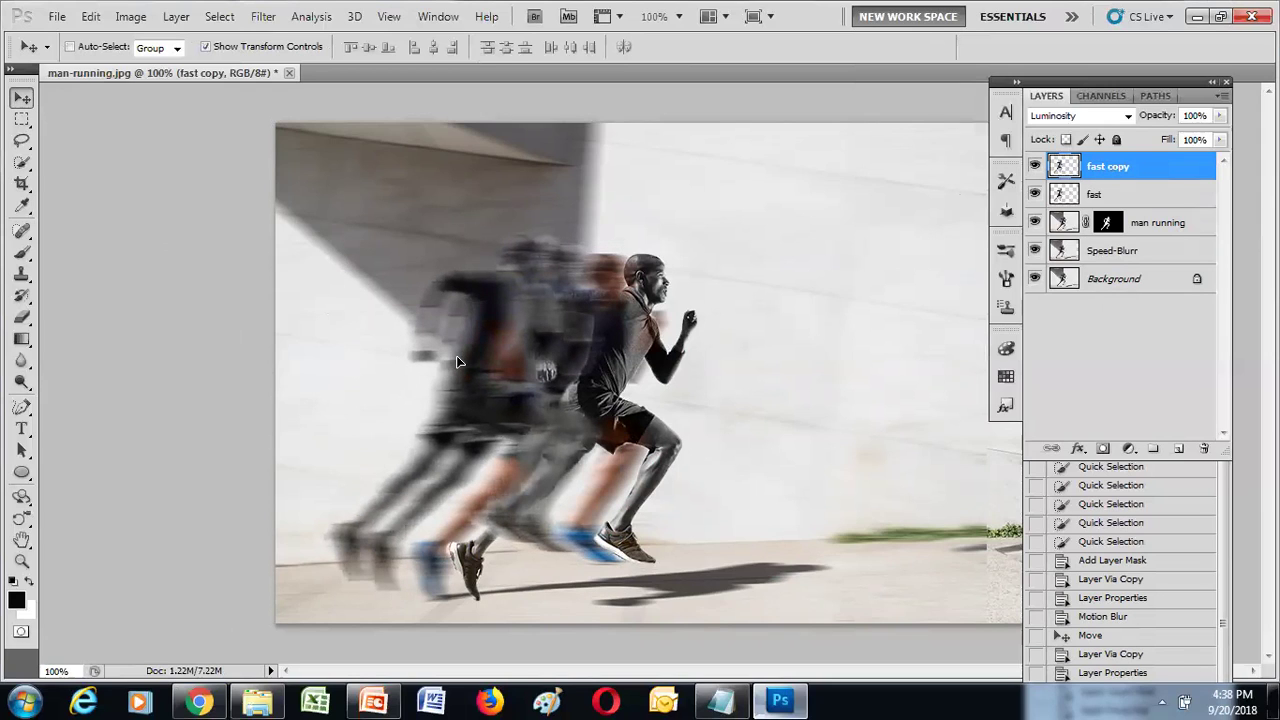
drag(456, 355, 451, 361)
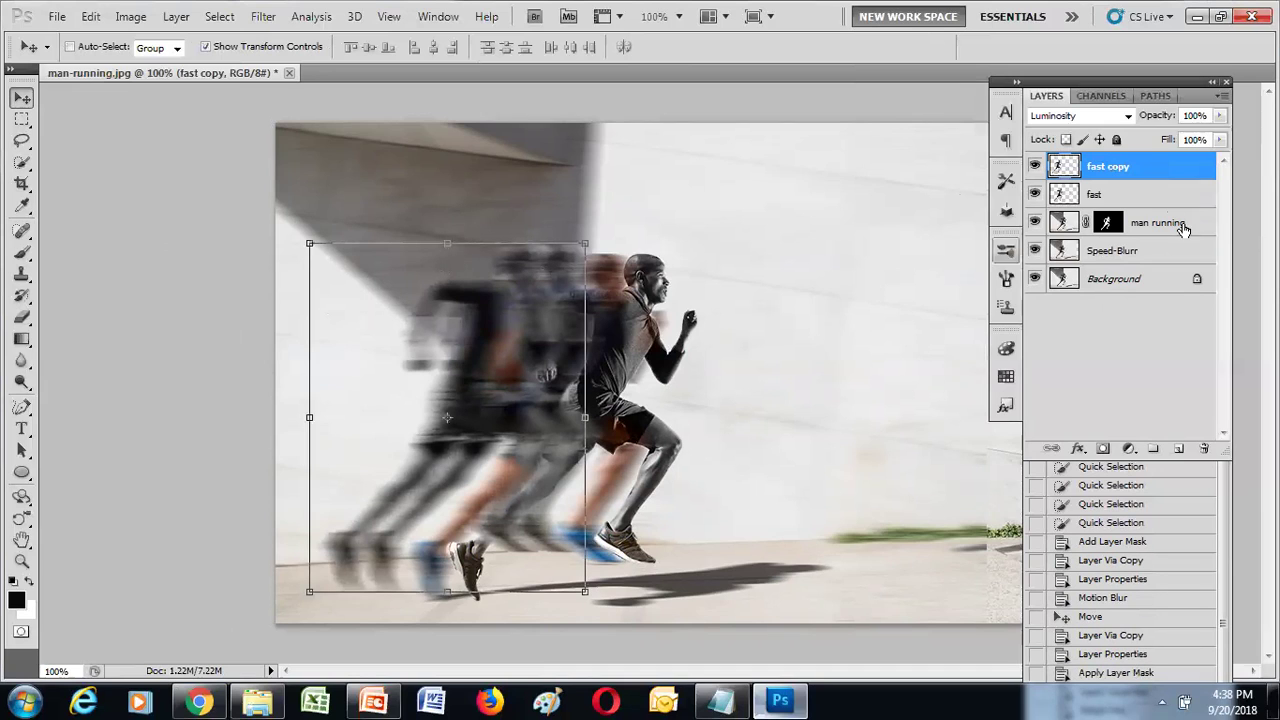
Duplicate the fast copy layer and offset the new copy slightly further left and up
click(1133, 193)
click(1126, 168)
key(ctrl+j)
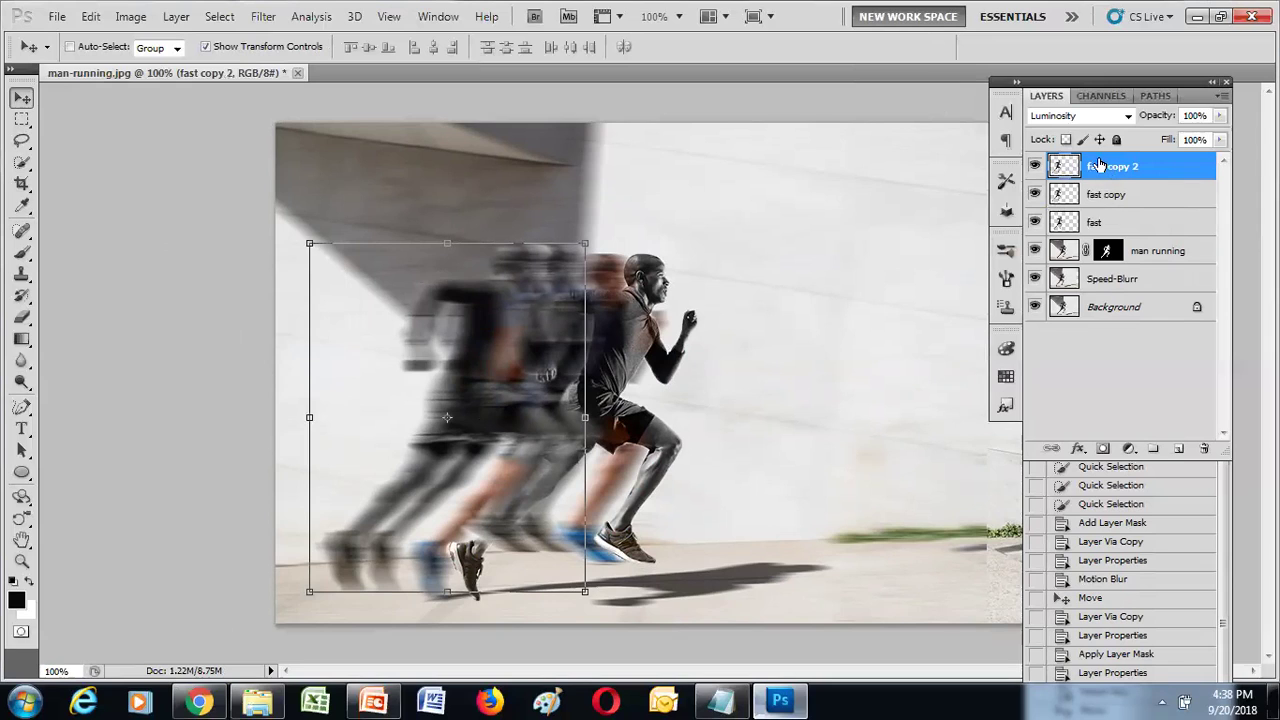
drag(498, 385, 463, 378)
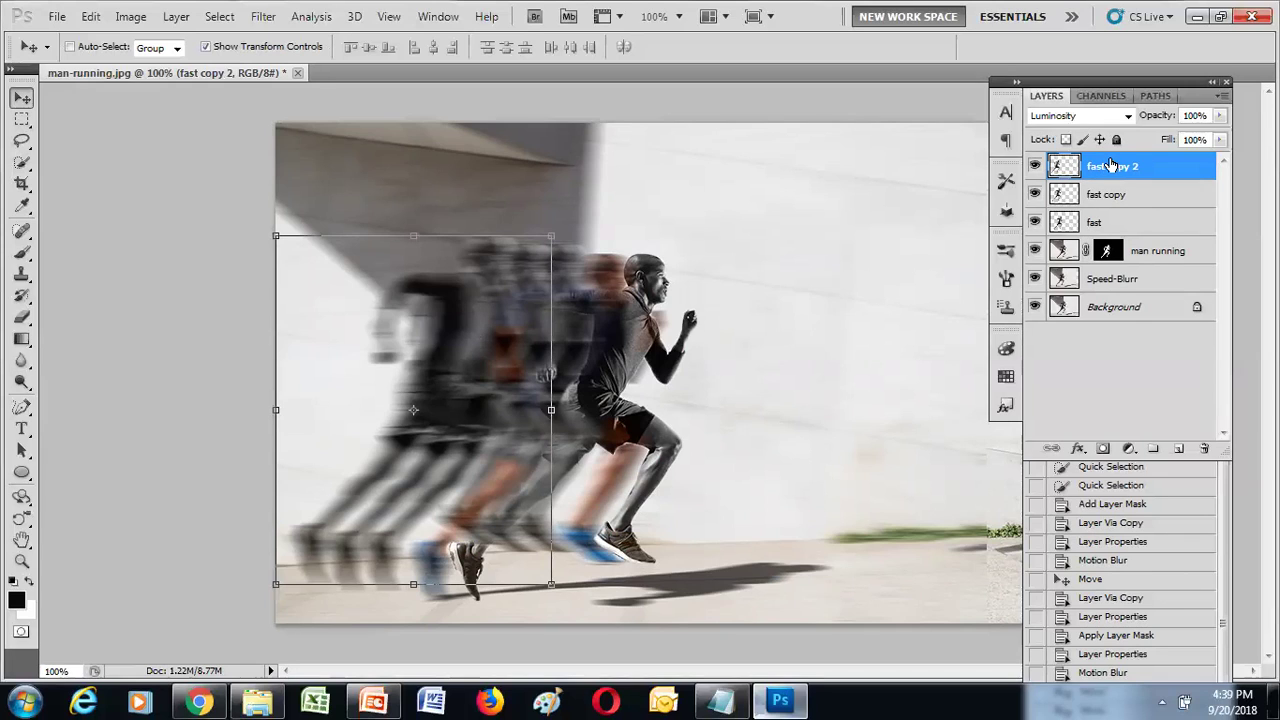
Duplicate the fast copy 2 layer and shift the new copy left to extend the trail to the image edge
key(ctrl+j)
key(shift+Left)
key(shift+Left)
key(shift+Left)
key(shift+Left)
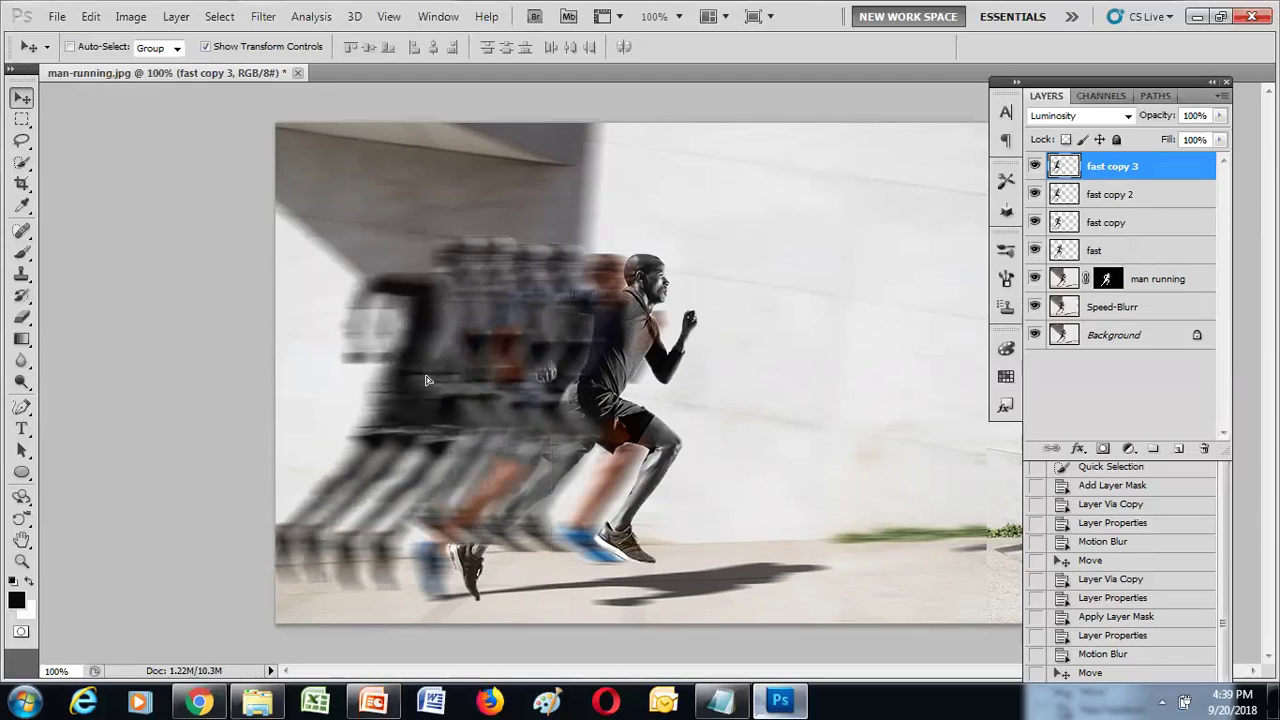
key(shift+Left)
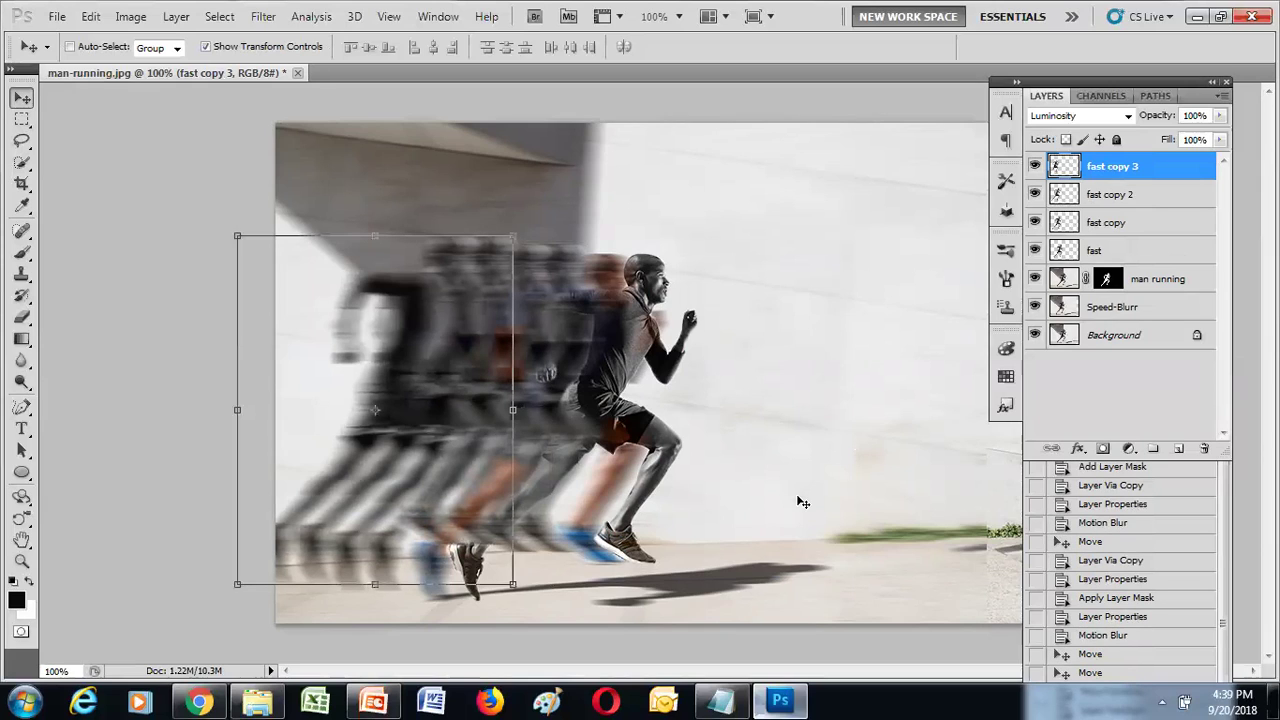
Select the Background layer and activate the Spot Healing Brush tool
click(1140, 190)
click(1138, 172)
click(1127, 336)
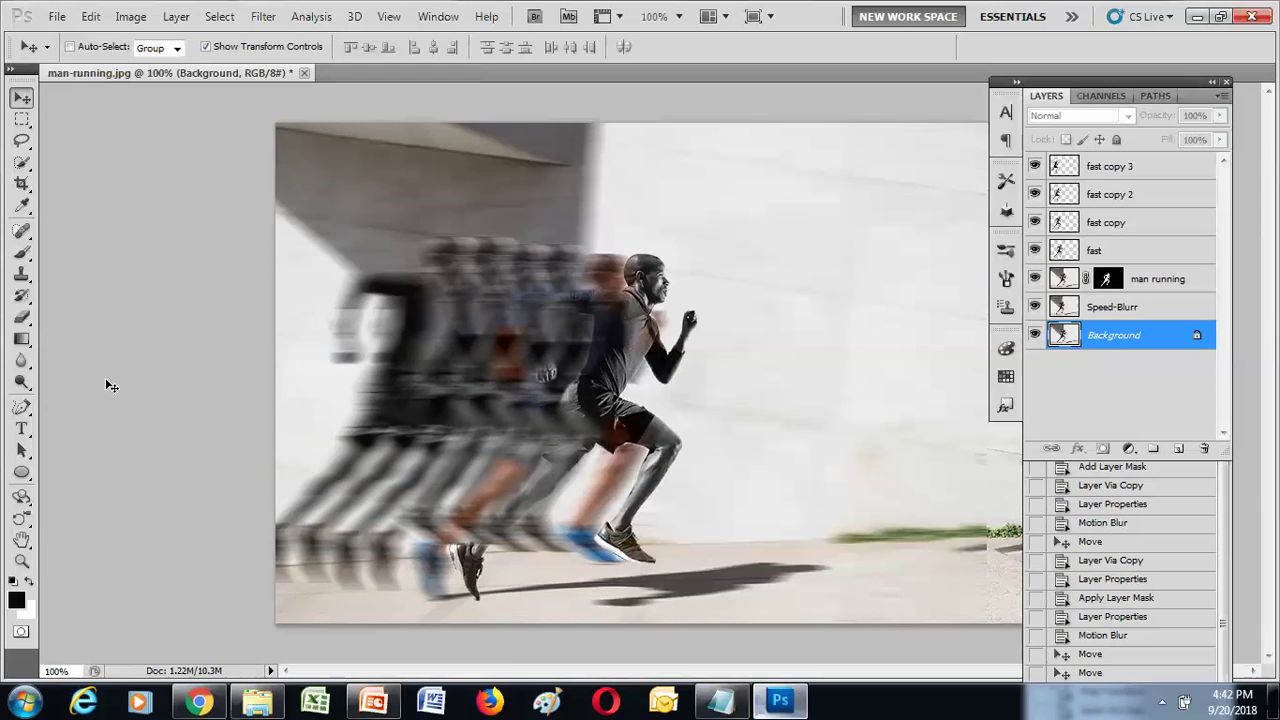
click(23, 231)
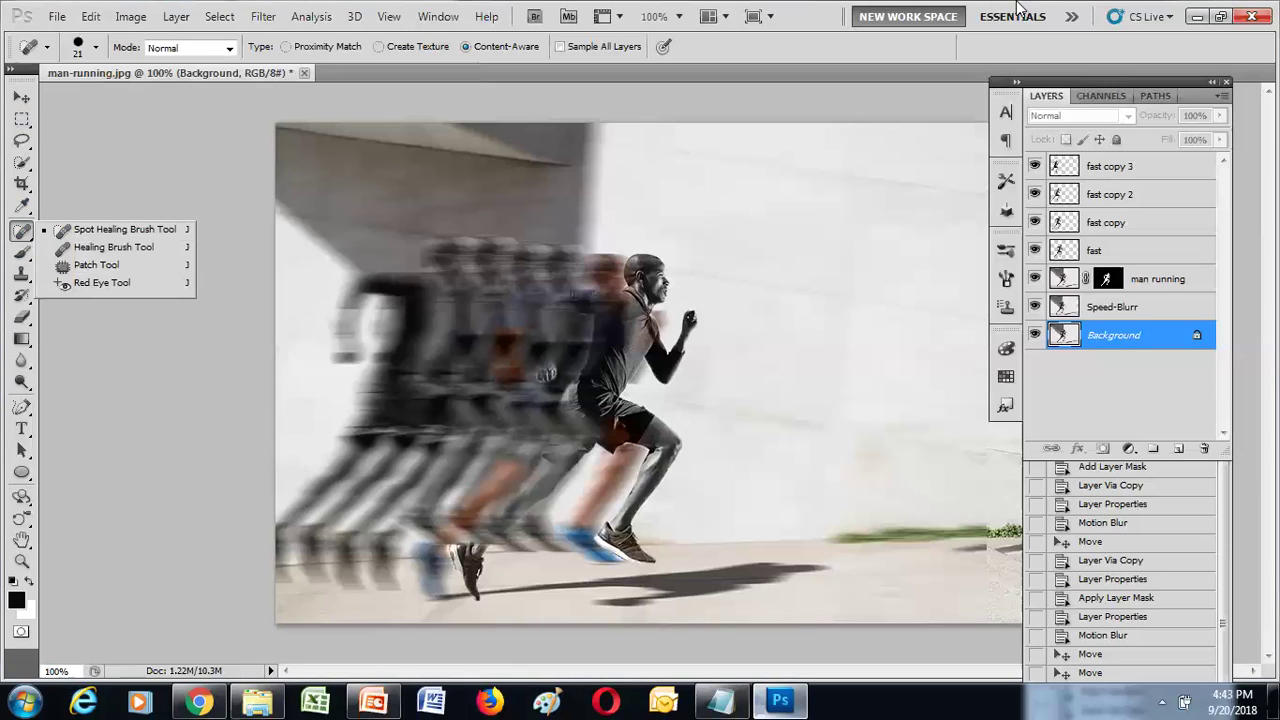
click(1061, 49)
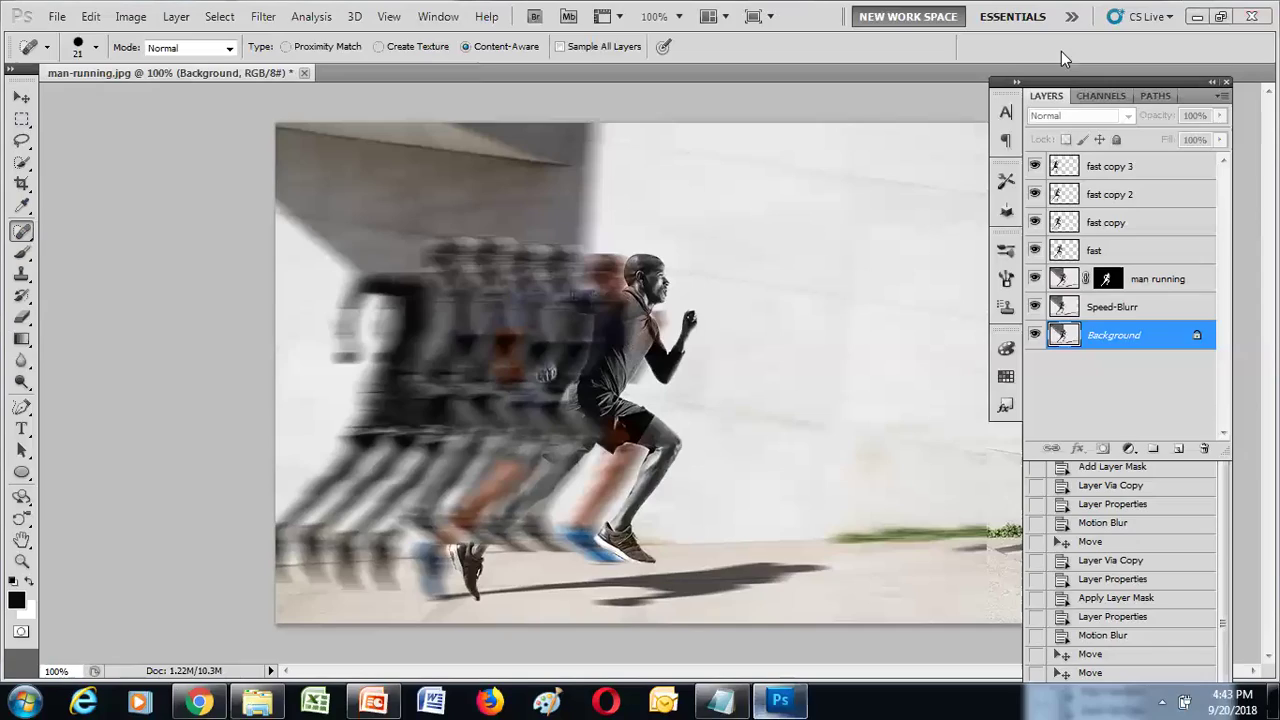